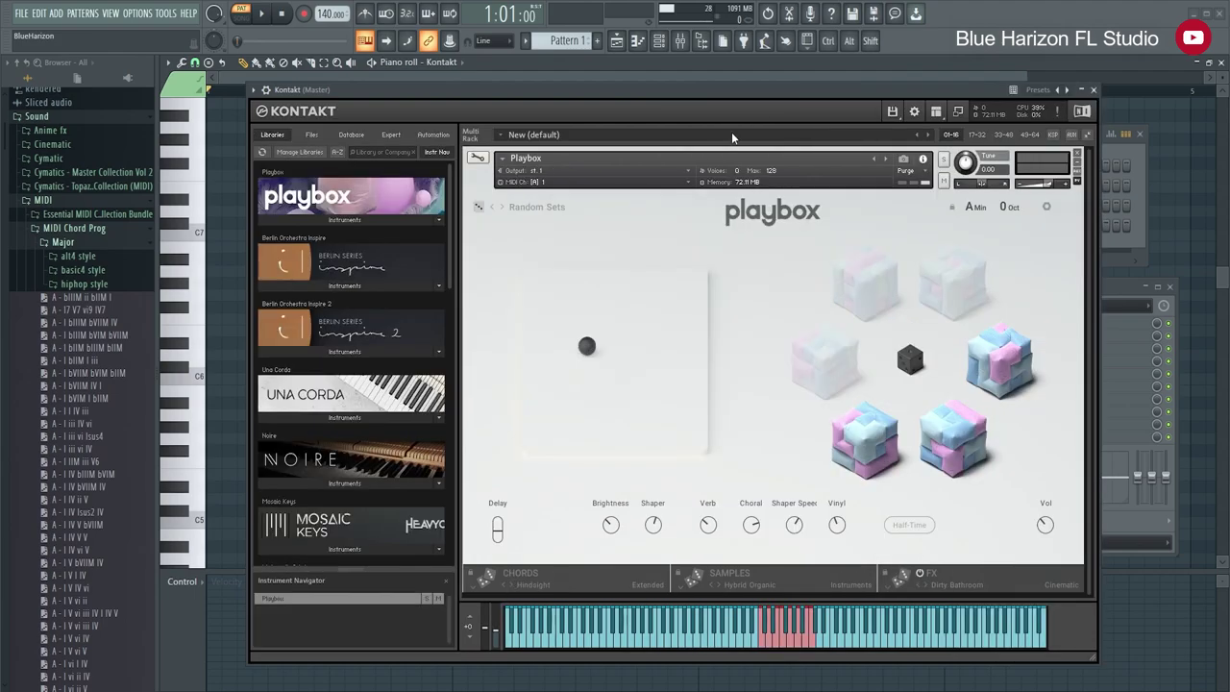
Step: Hide the library browser so that only the Playbox instrument and its keyboard remain in the Kontakt window
{"action": "scroll", "coordinate": [358, 224], "scroll_direction": "down", "scroll_amount": 2}
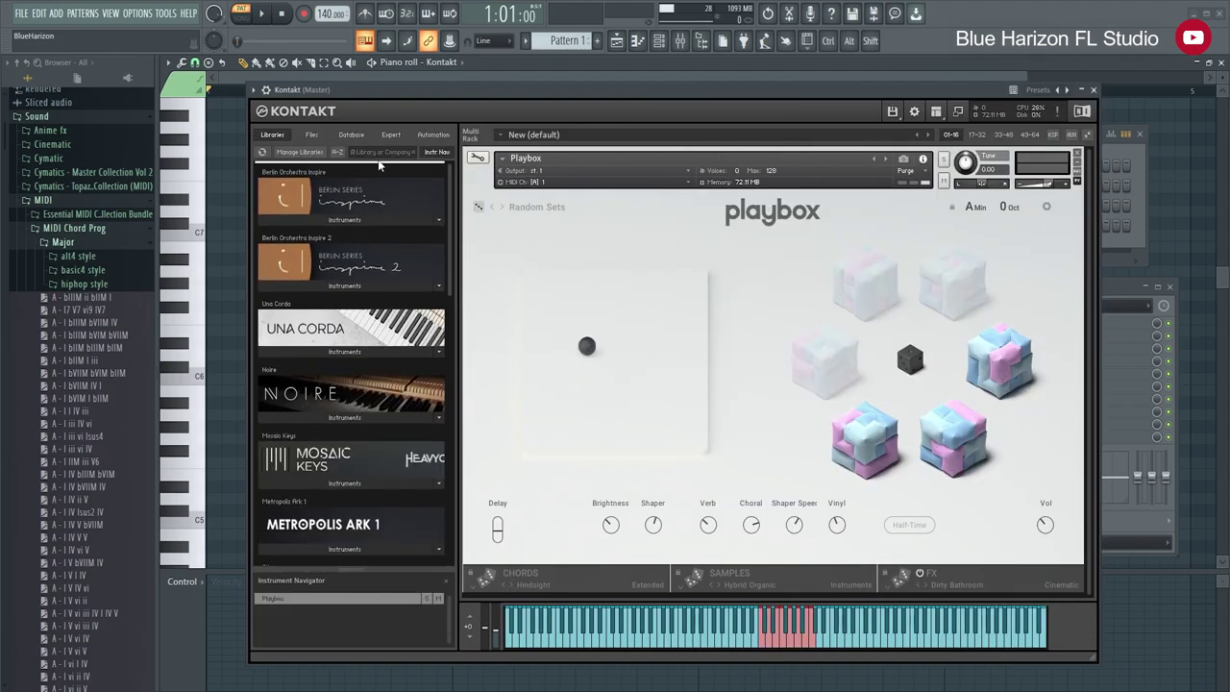
{"action": "scroll", "coordinate": [358, 224], "scroll_direction": "up", "scroll_amount": 2}
{"action": "left_click", "coordinate": [893, 112]}
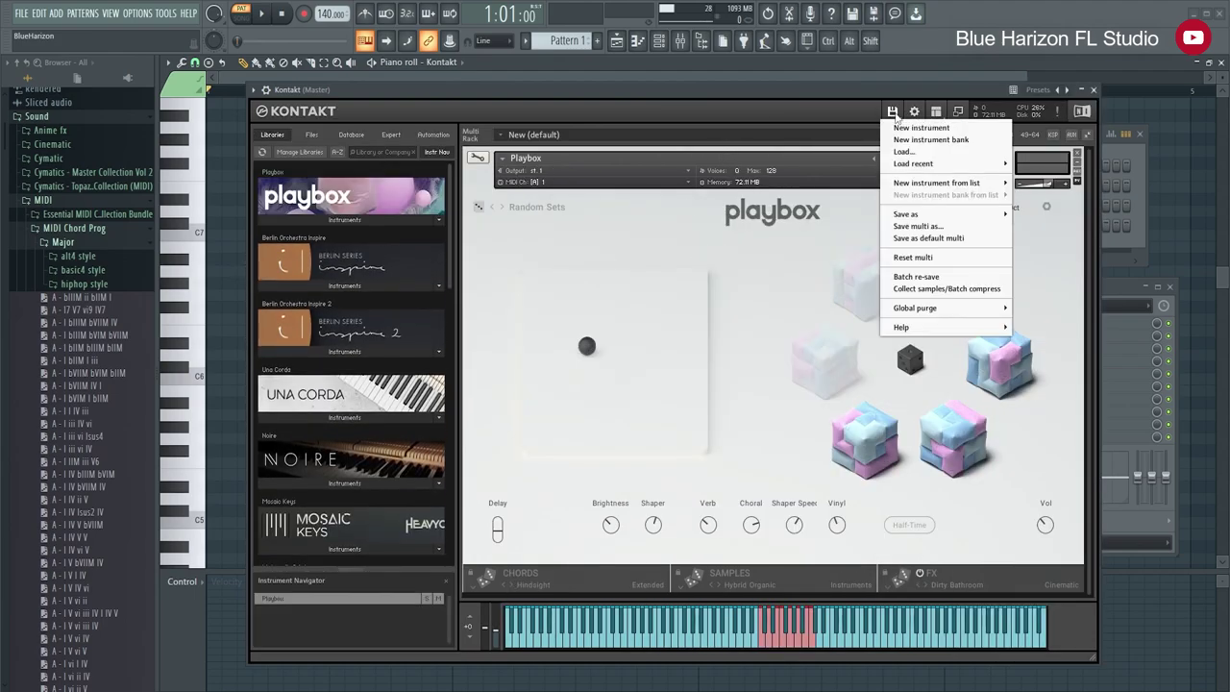
{"action": "left_click", "coordinate": [935, 111]}
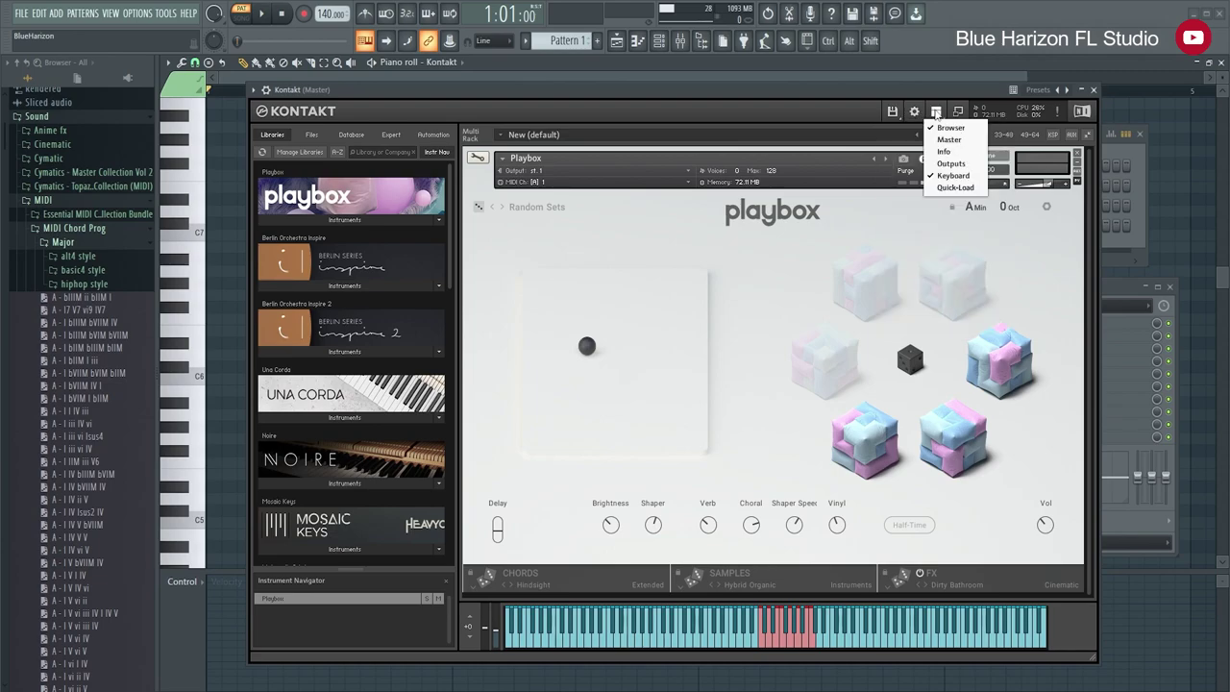
{"action": "left_click", "coordinate": [940, 126]}
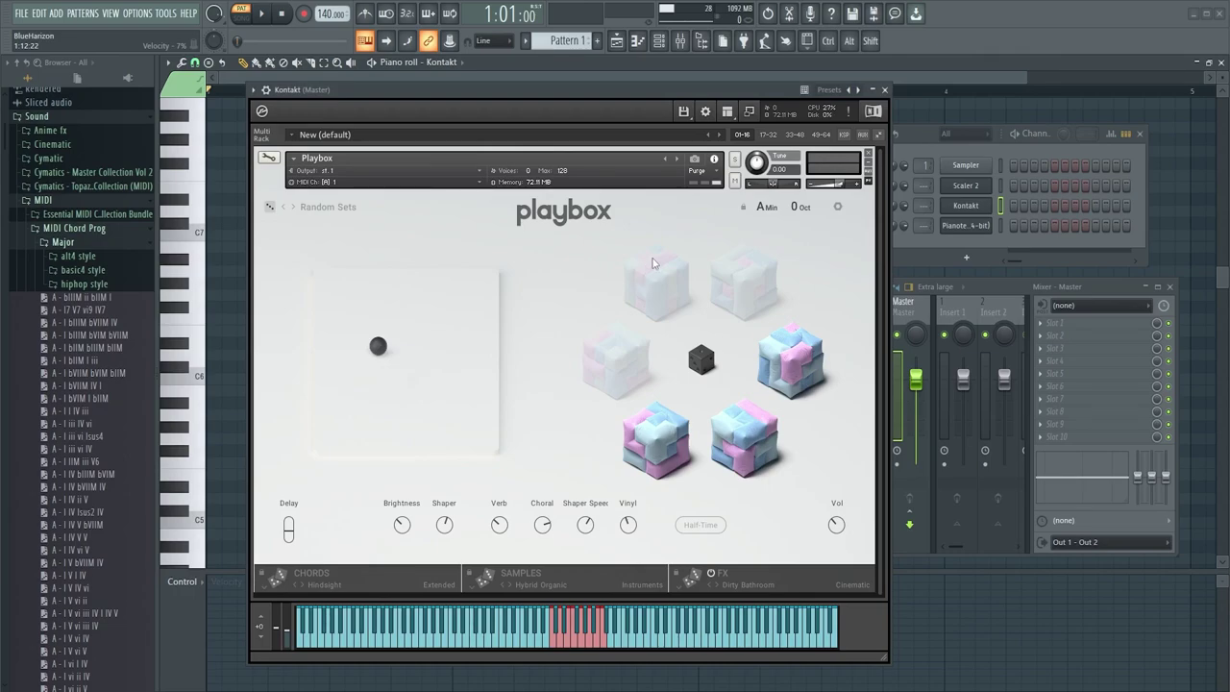
Step: Audition the loaded Hindsight chord set by playing notes upward from C5 to C6
{"action": "key", "text": "z"}
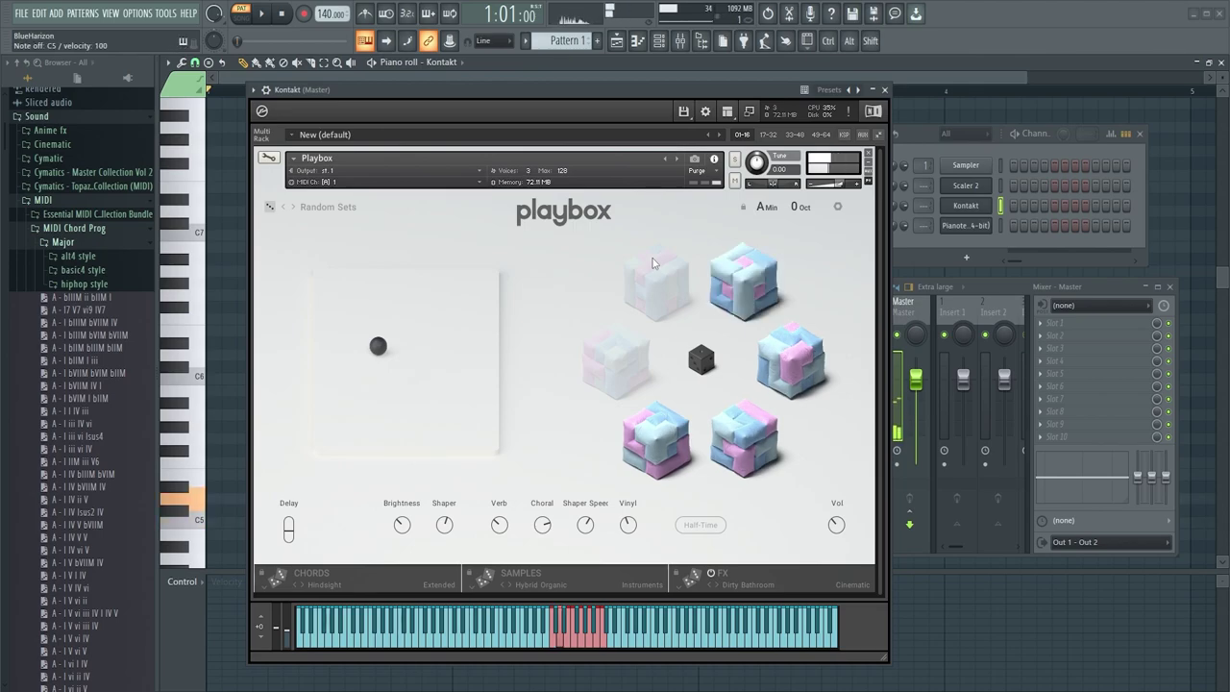
{"action": "key", "text": "x"}
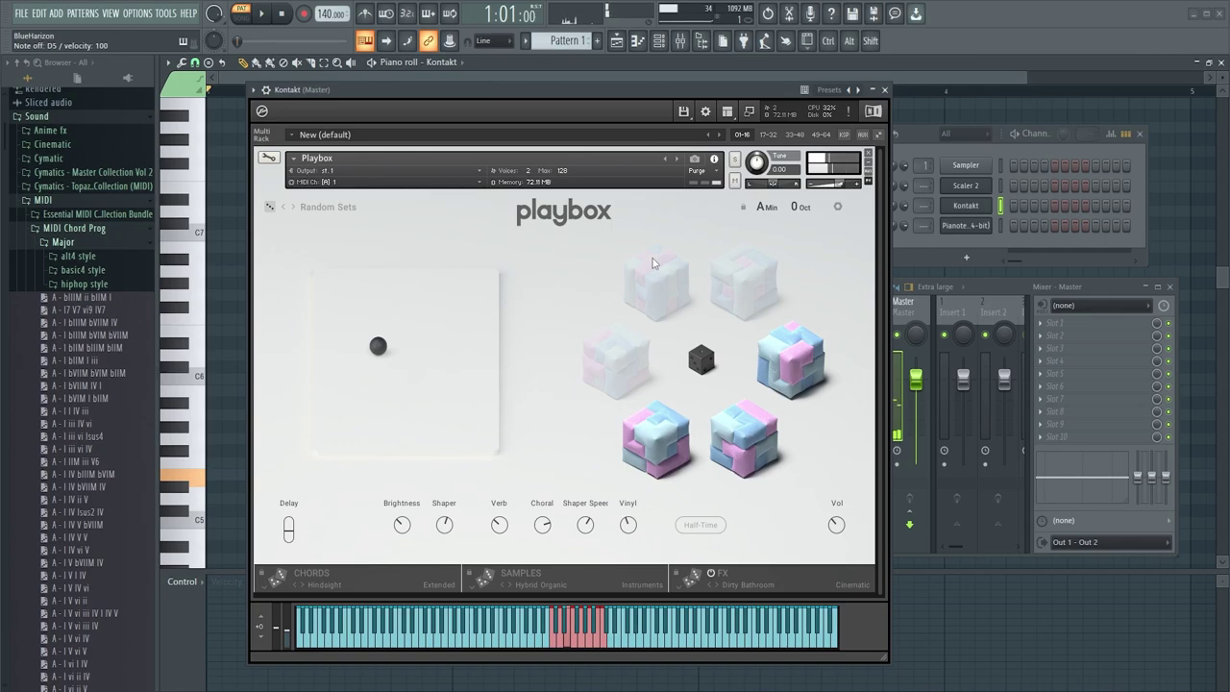
{"action": "key", "text": "c"}
{"action": "key", "text": "v"}
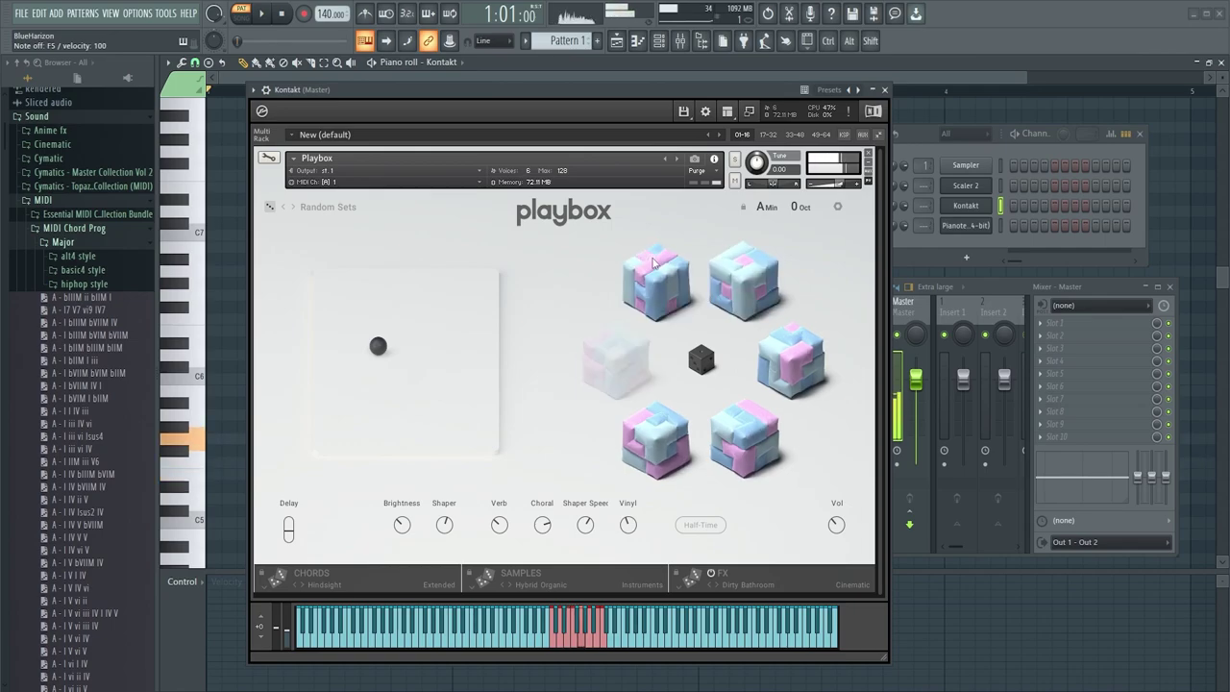
{"action": "key", "text": "b"}
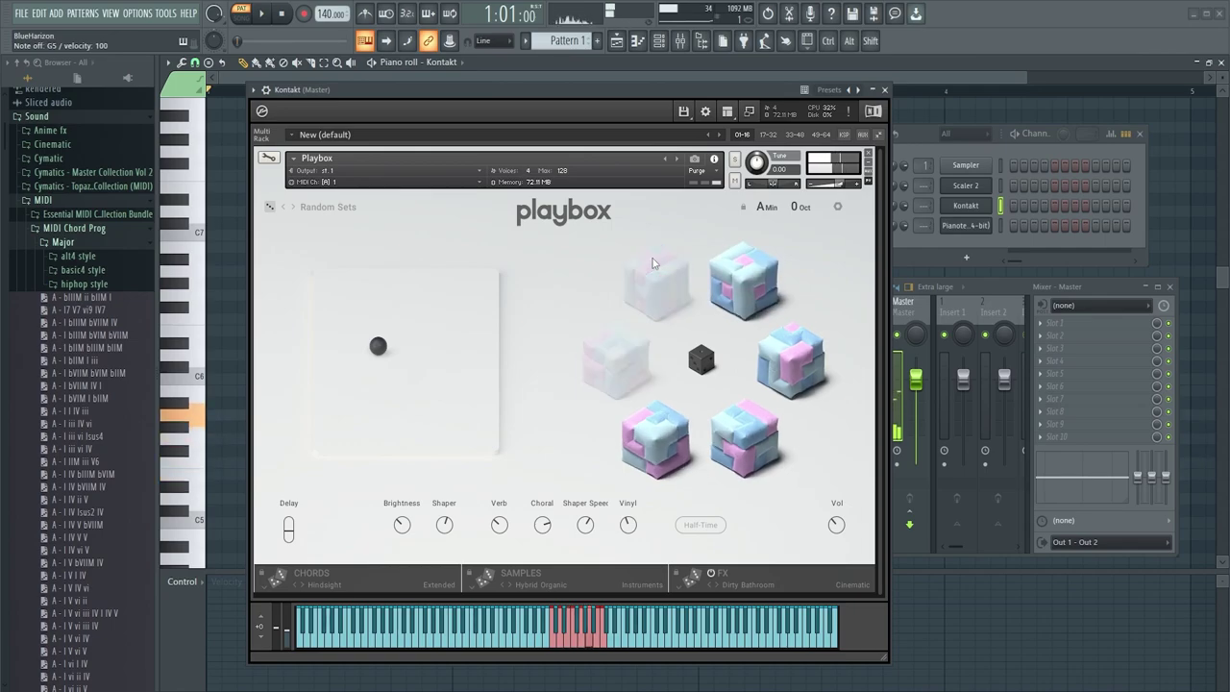
{"action": "key", "text": "n"}
{"action": "key", "text": "comma"}
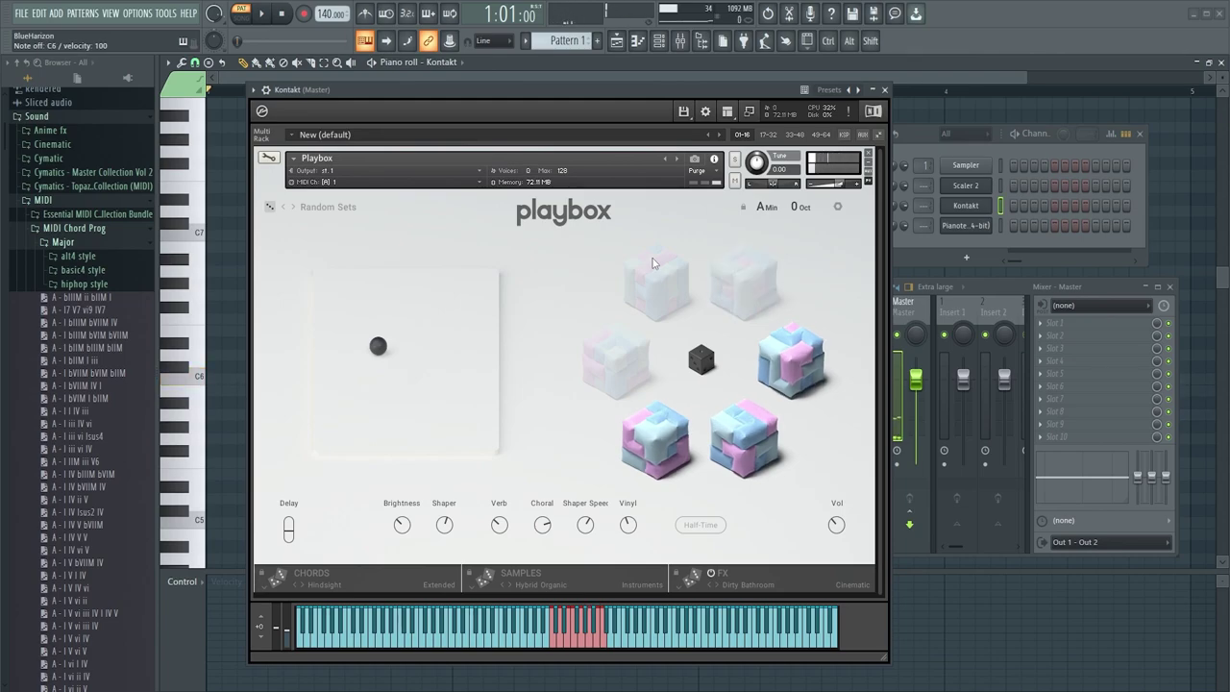
Step: Play the C5 chord and try placing a C5 note at the start of the piano roll
{"action": "key", "text": "z"}
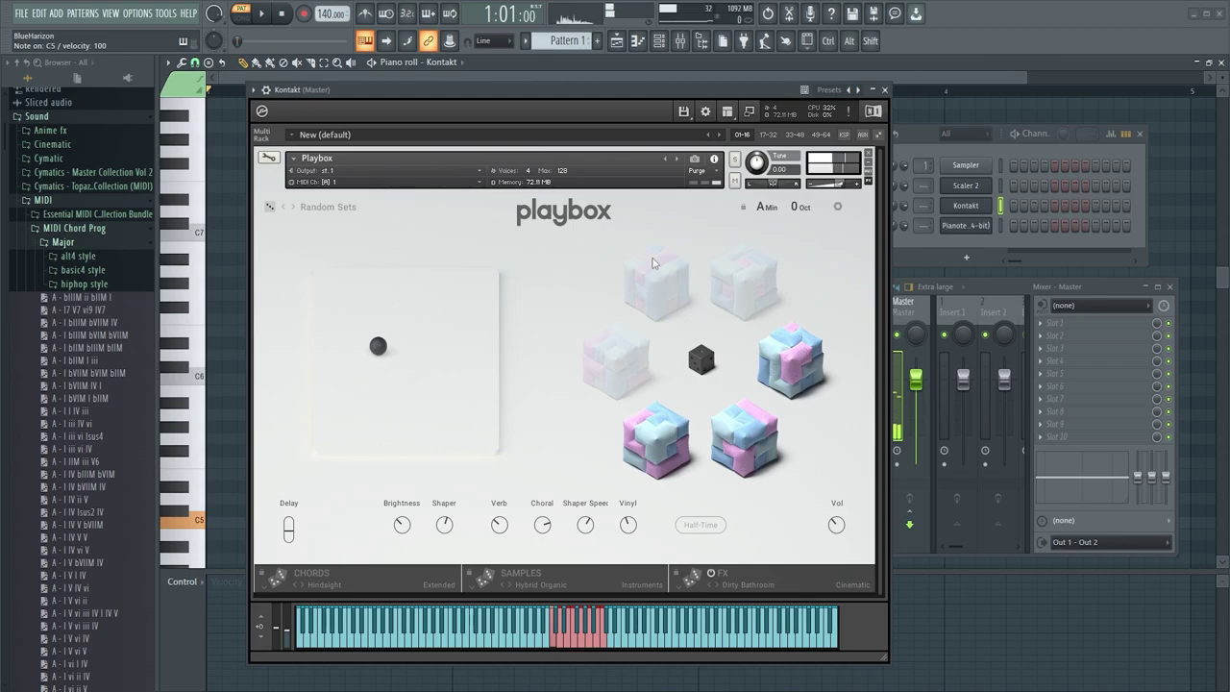
{"action": "left_click", "coordinate": [217, 524]}
{"action": "right_click", "coordinate": [220, 525]}
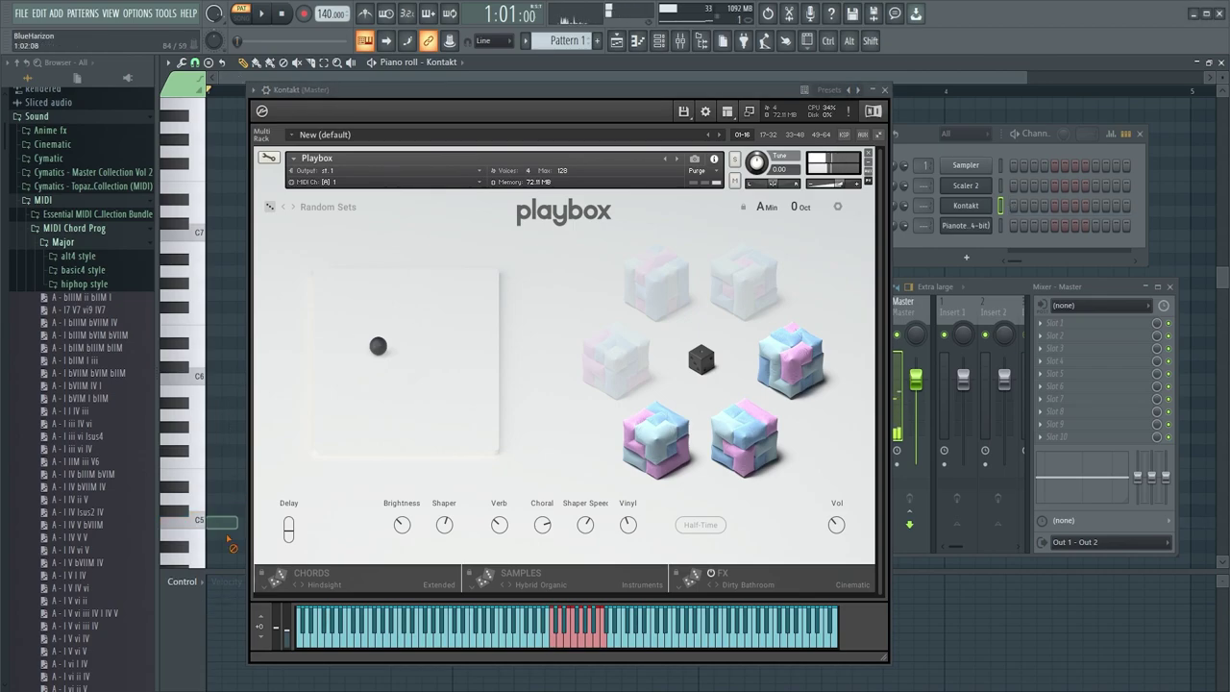
Step: Examine the chord set presets and the chord matrix of the Hindsight set, then return to the main Playbox view
{"action": "left_click", "coordinate": [327, 582]}
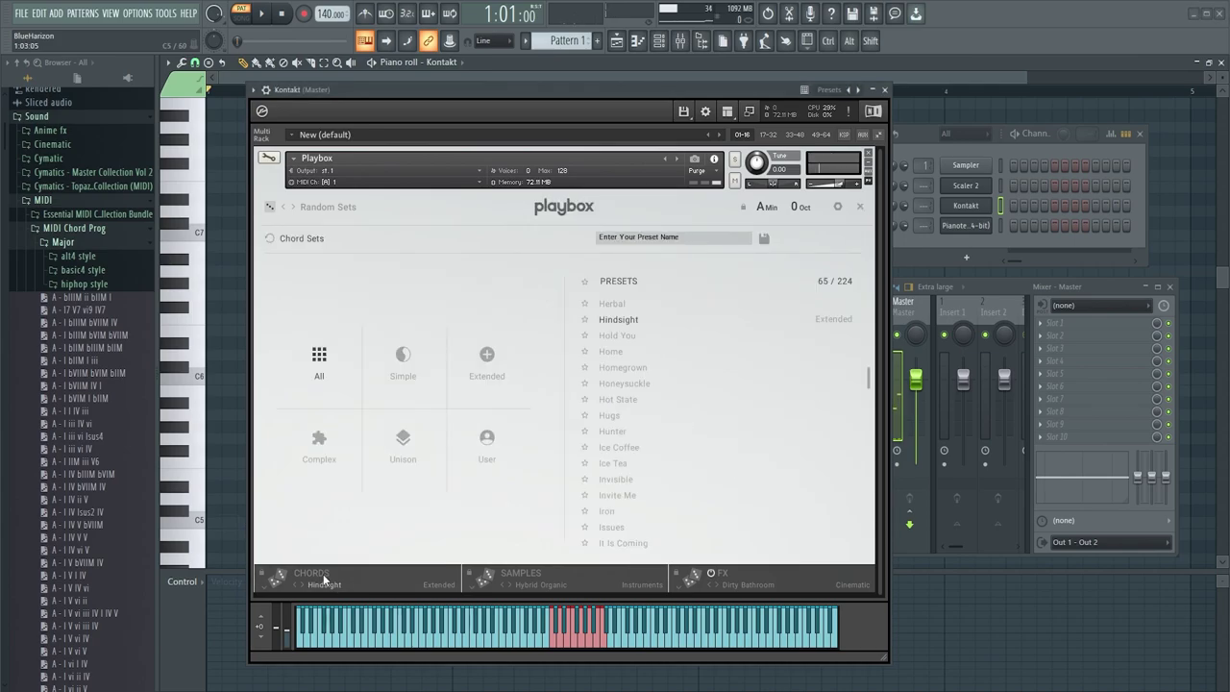
{"action": "left_click", "coordinate": [323, 574]}
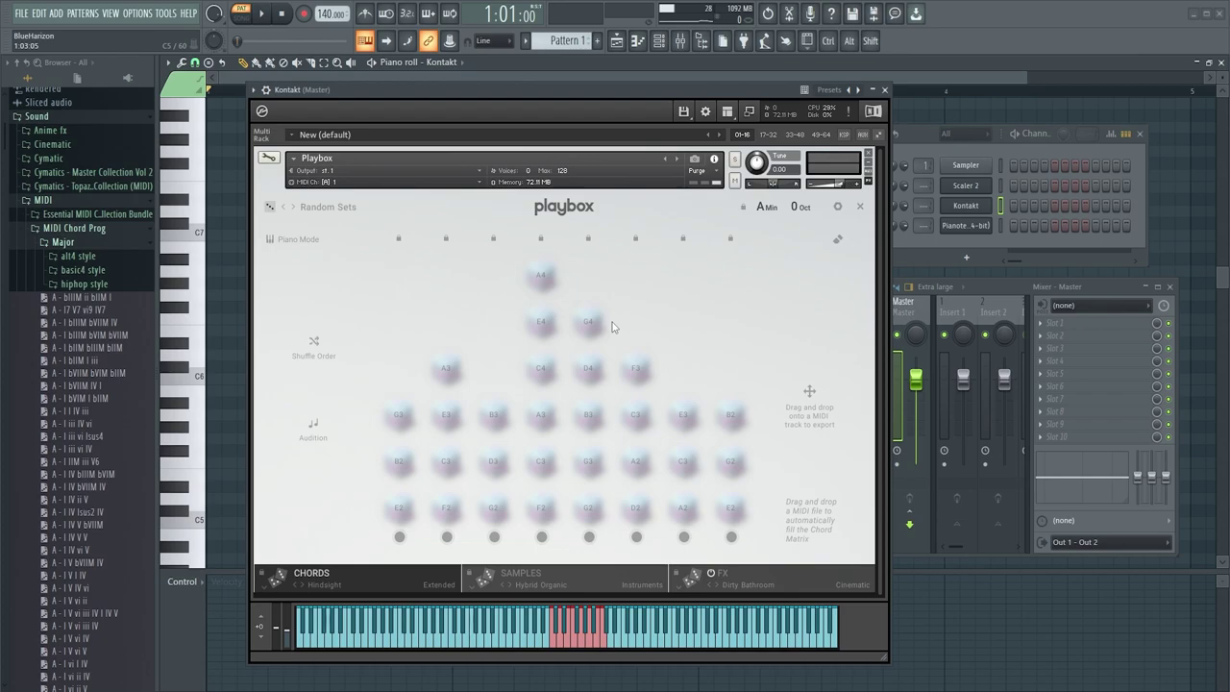
{"action": "left_click", "coordinate": [860, 207]}
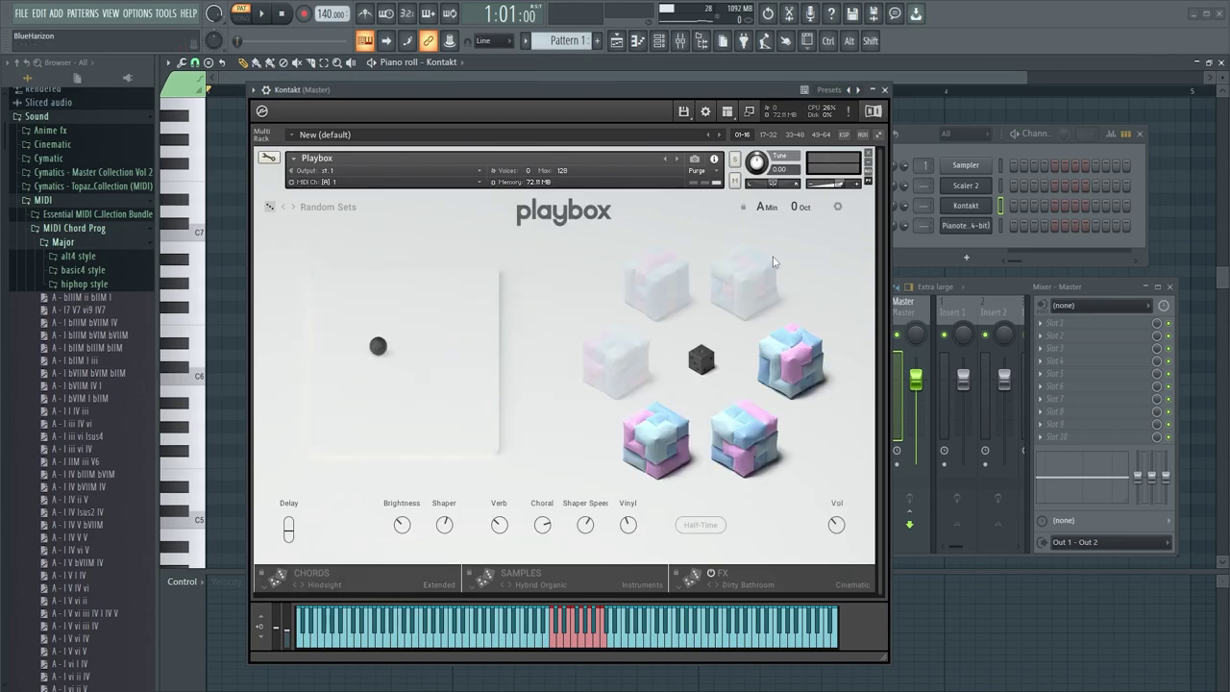
Step: Randomize the whole Playbox patch and audition its chords on the notes from C5 to C6
{"action": "left_click", "coordinate": [704, 357]}
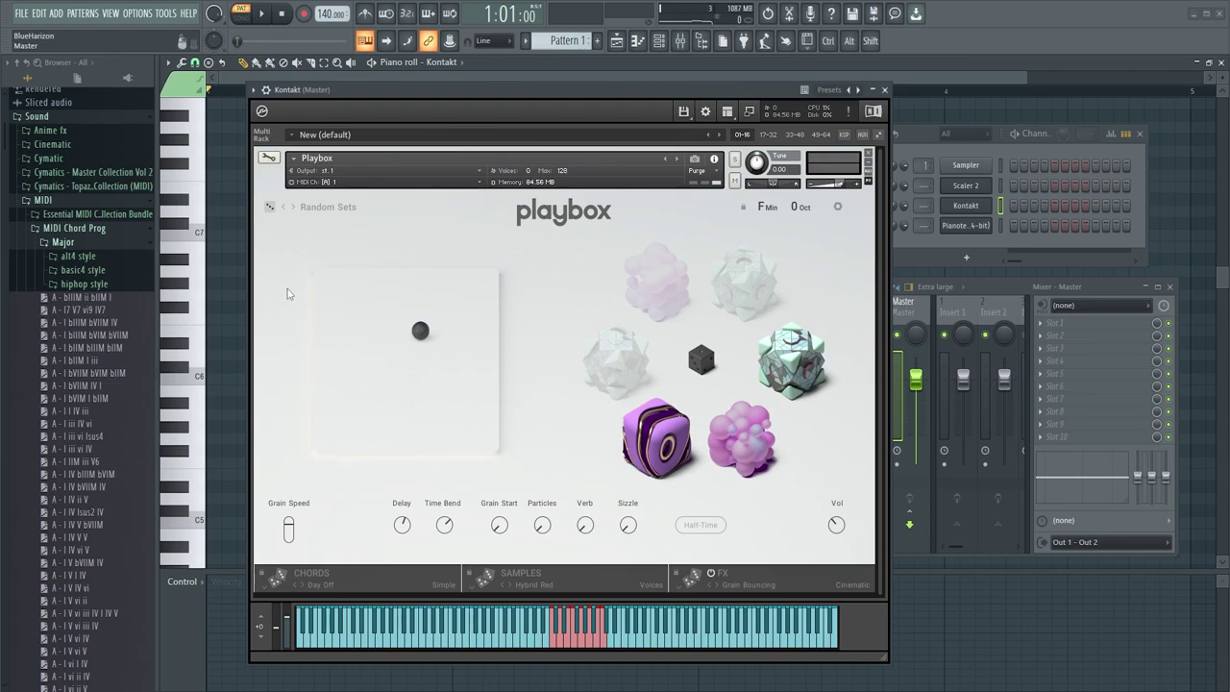
{"action": "left_click", "coordinate": [234, 287]}
{"action": "key", "text": "z"}
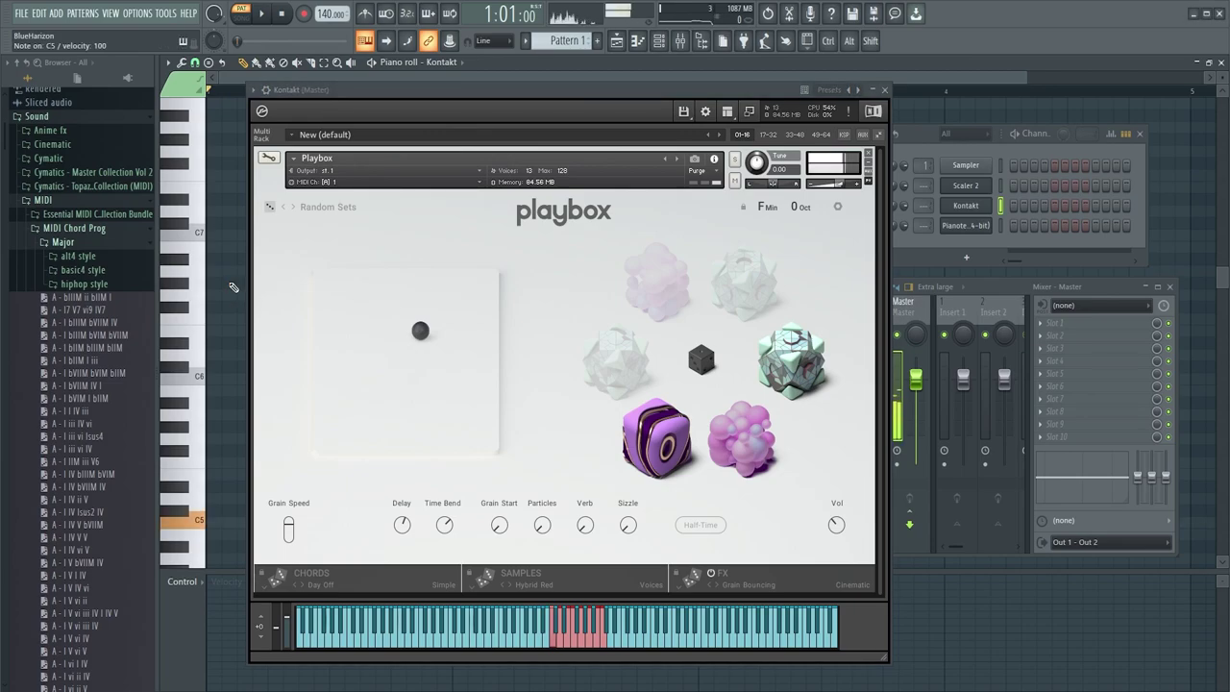
{"action": "key", "text": "x"}
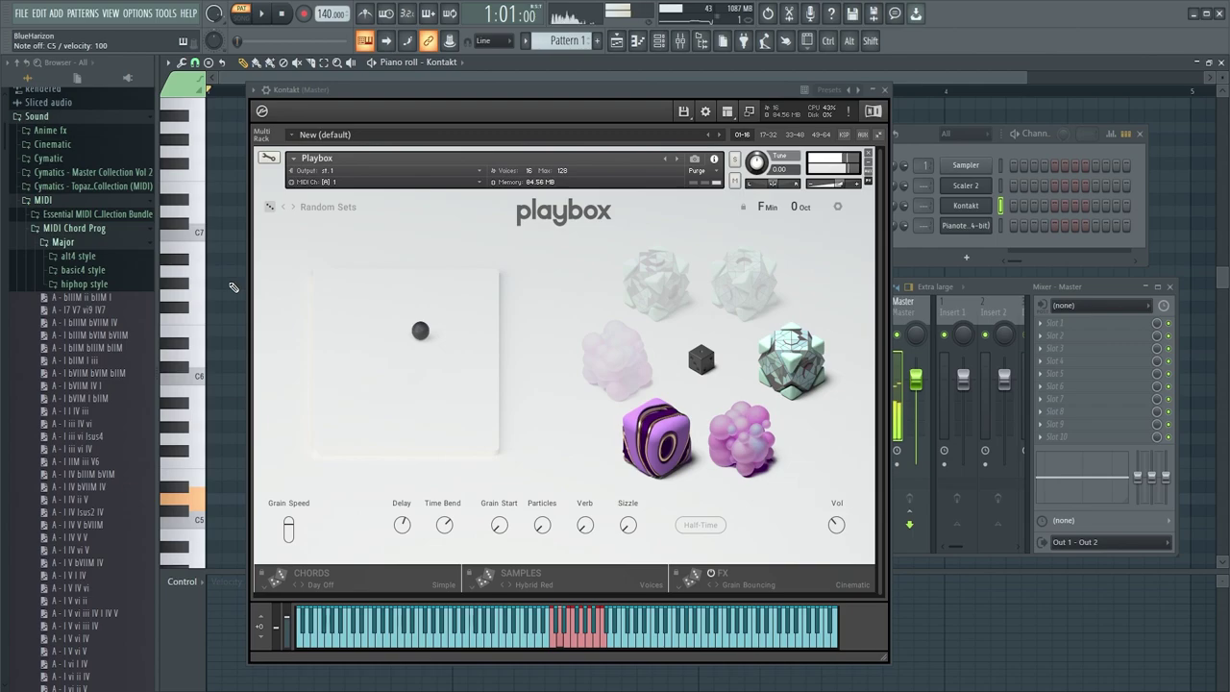
{"action": "key", "text": "c"}
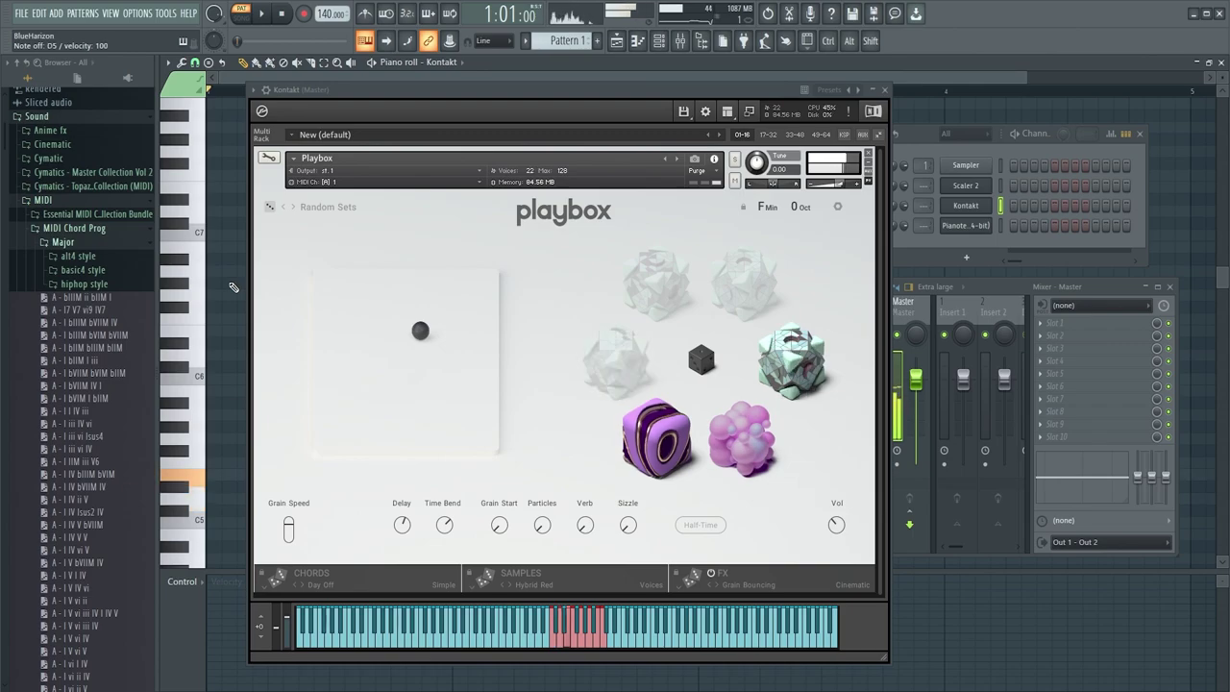
{"action": "key", "text": "v"}
{"action": "key", "text": "b"}
{"action": "key", "text": "n"}
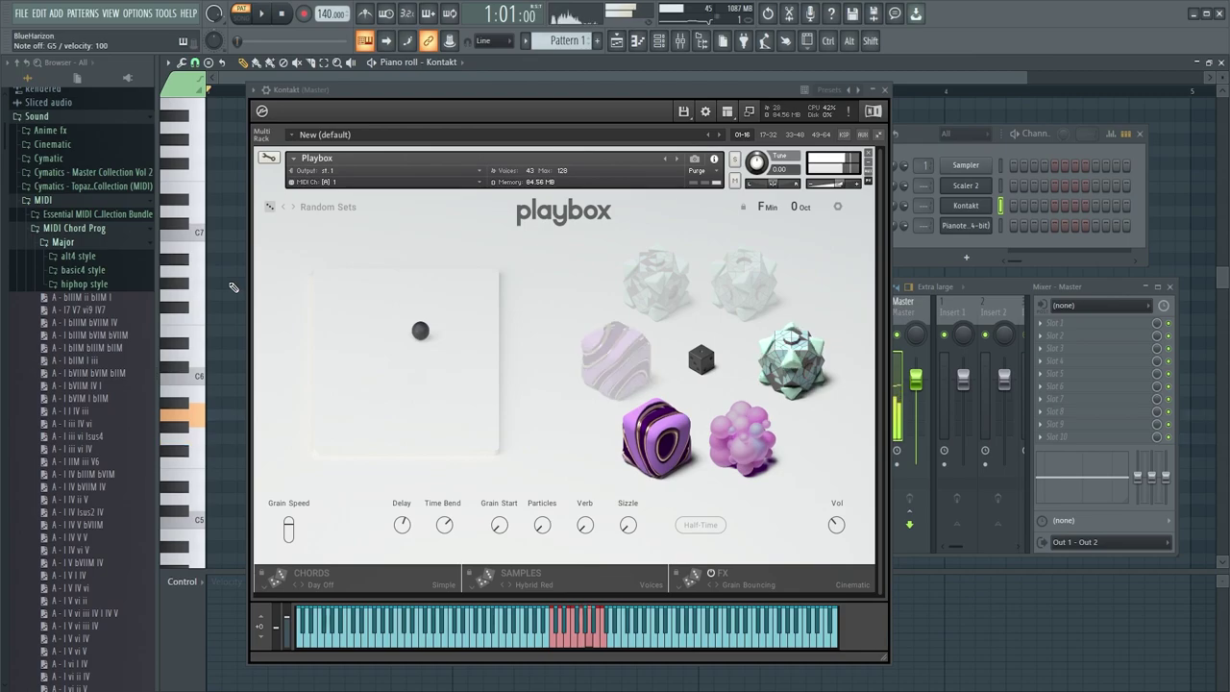
{"action": "key", "text": "m"}
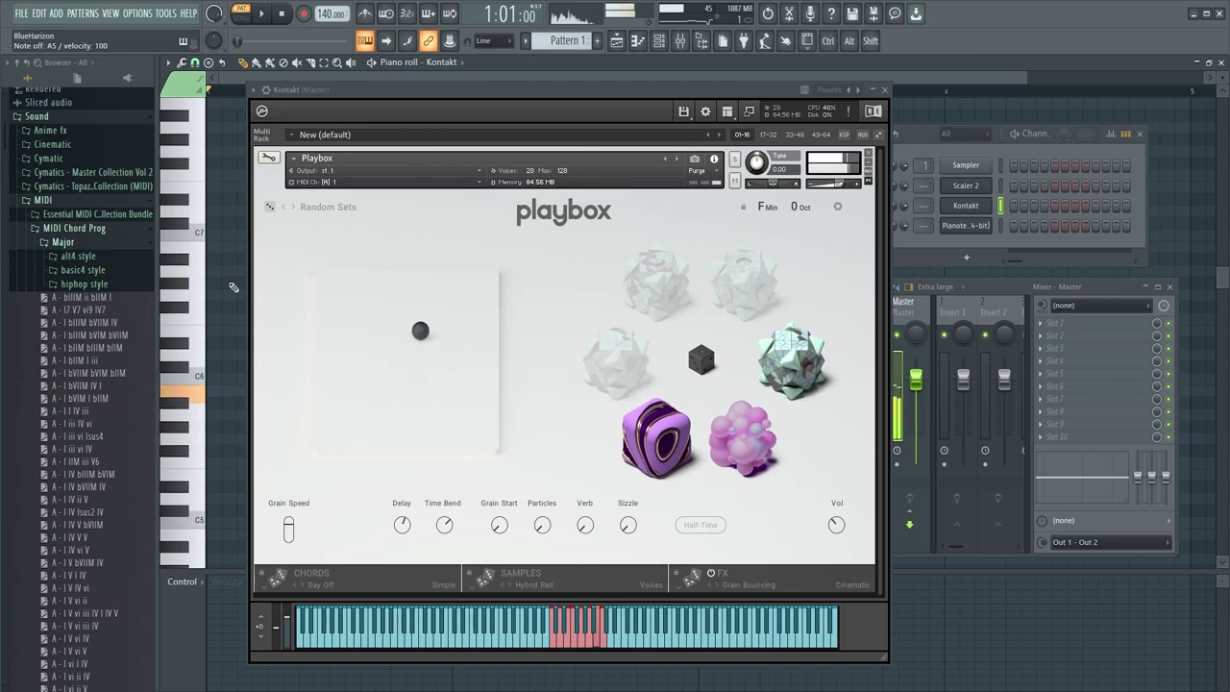
{"action": "key", "text": "comma"}
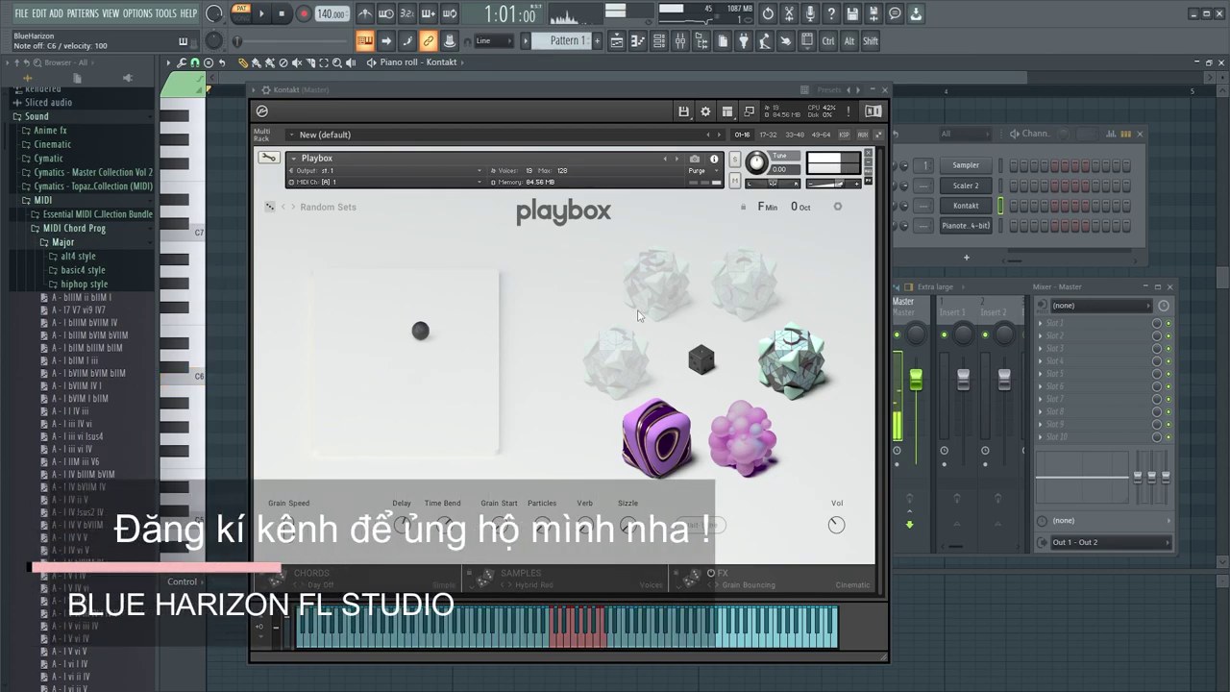
Step: Generate another random combination of chords, samples and effects and play it from C5 up to C6
{"action": "left_click", "coordinate": [709, 365]}
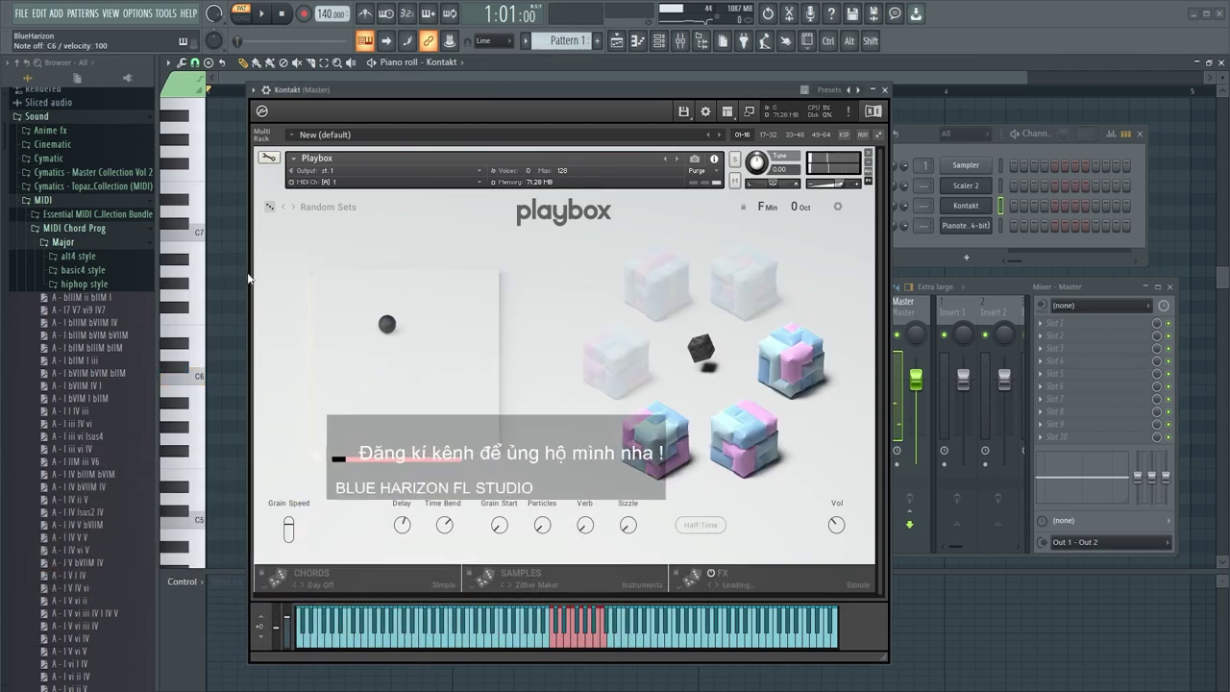
{"action": "key", "text": "z"}
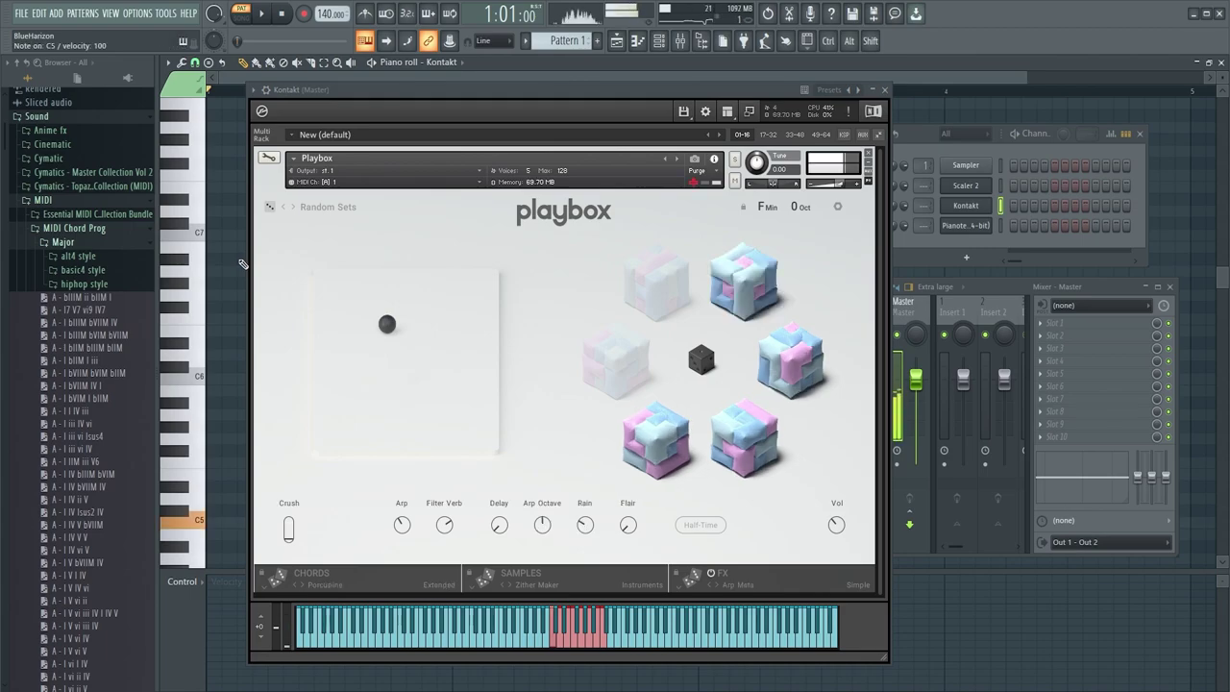
{"action": "key", "text": "x"}
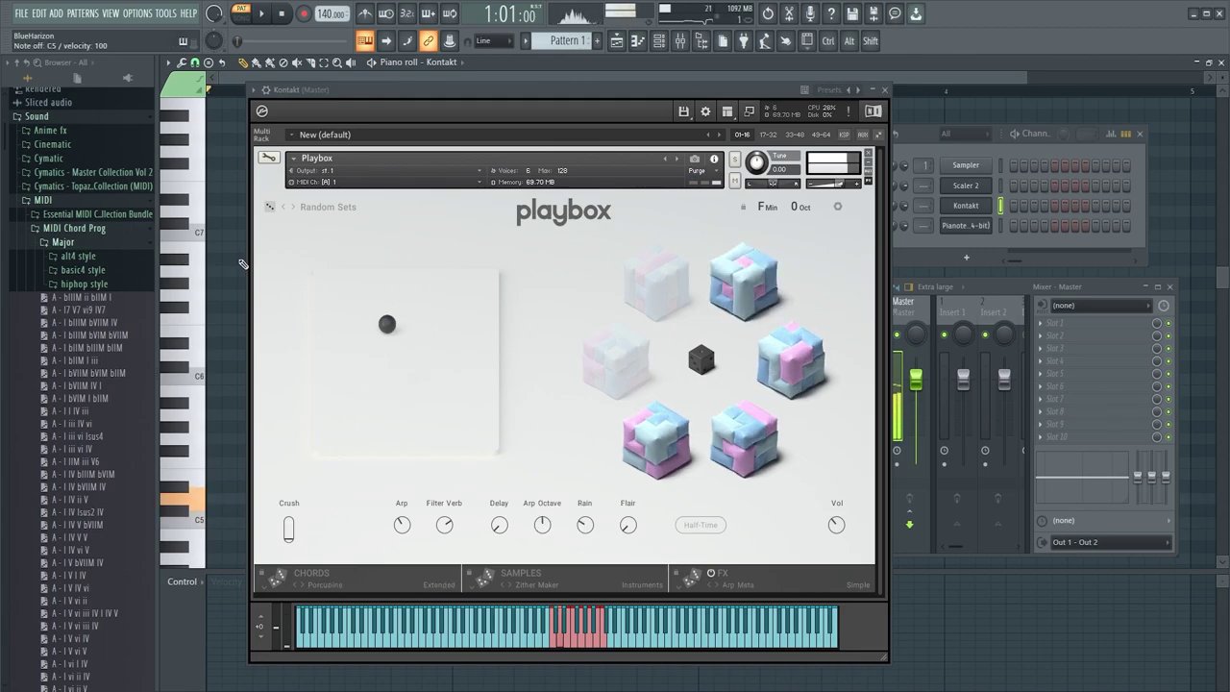
{"action": "key", "text": "c"}
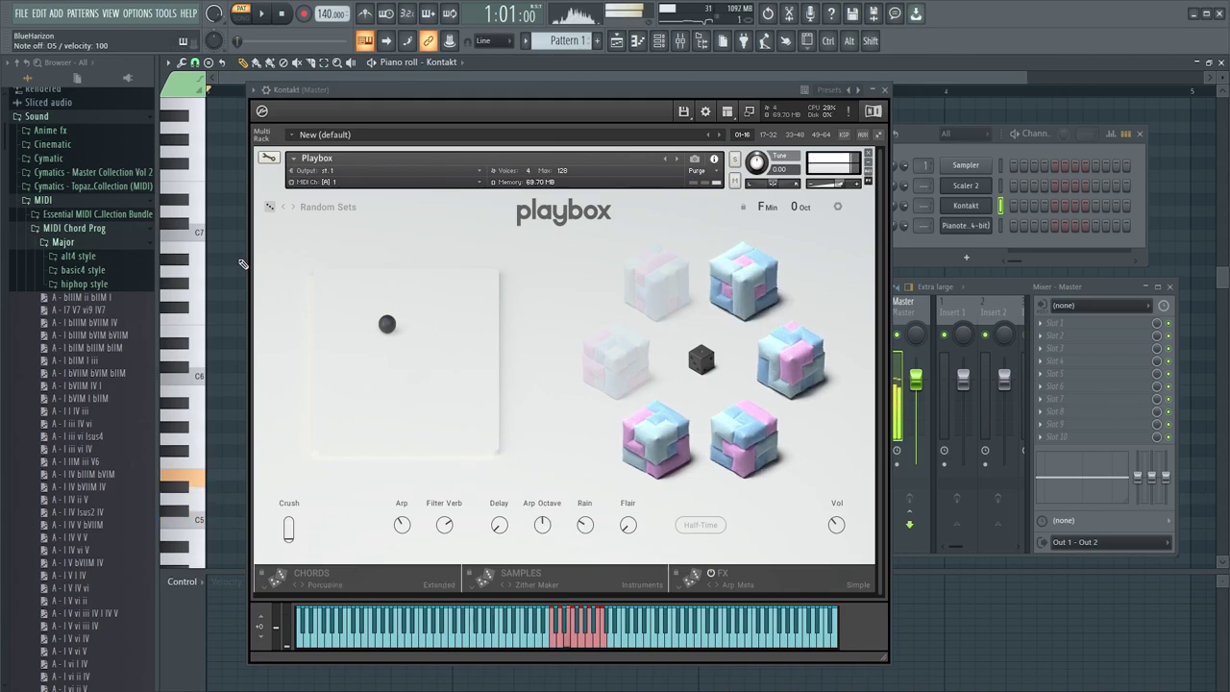
{"action": "key", "text": "v"}
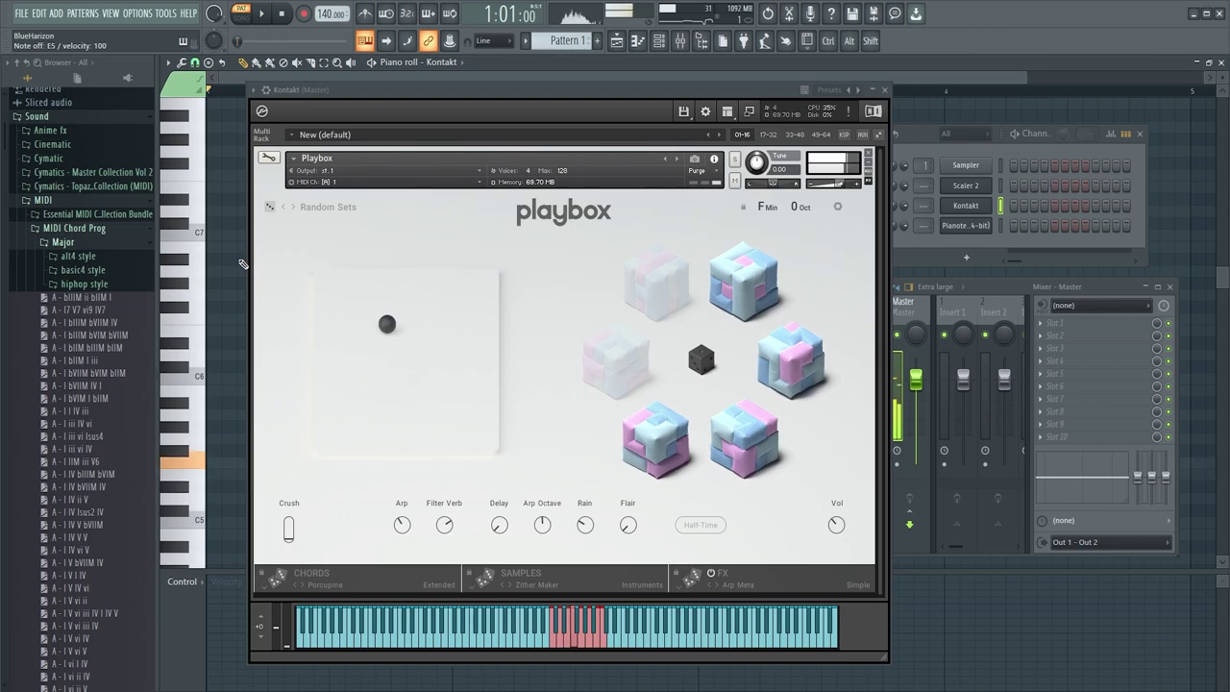
{"action": "key", "text": "b"}
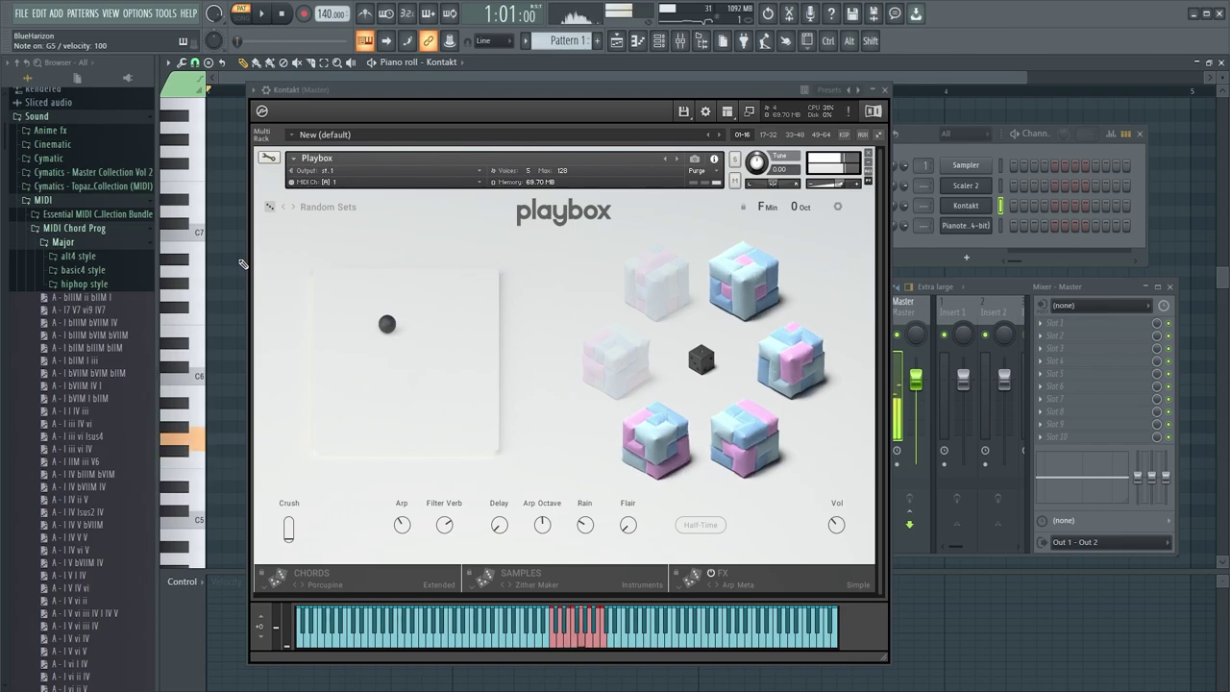
{"action": "key", "text": "n"}
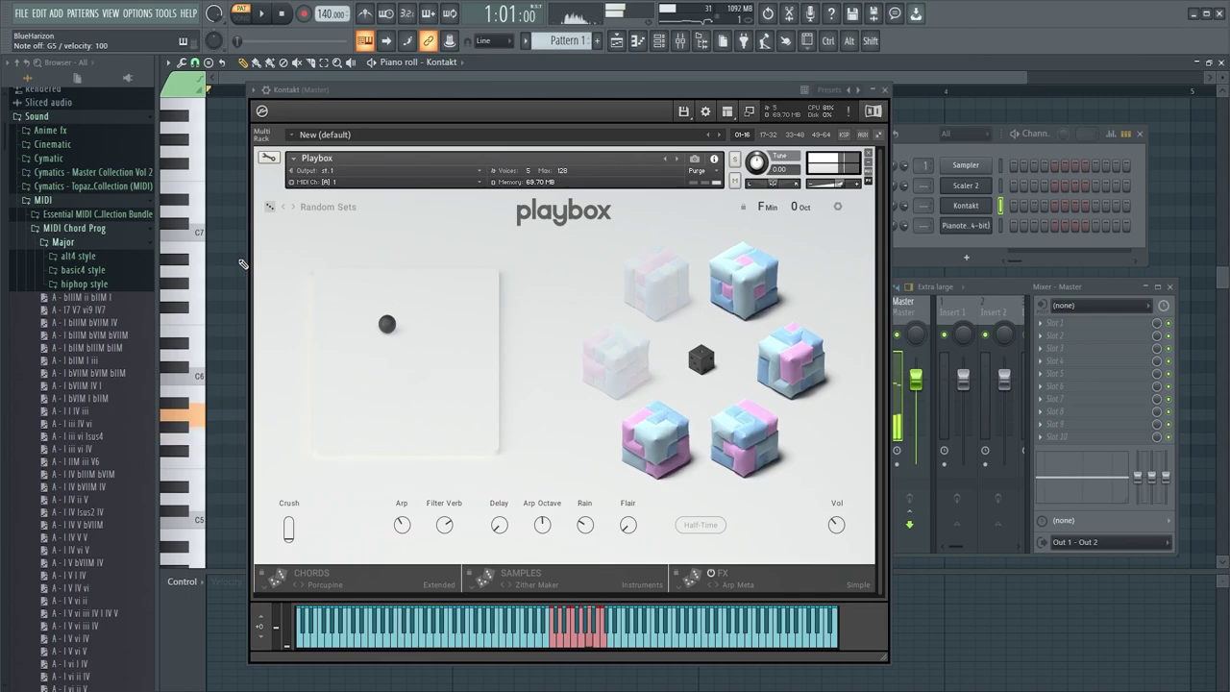
{"action": "key", "text": "m"}
{"action": "key", "text": "comma"}
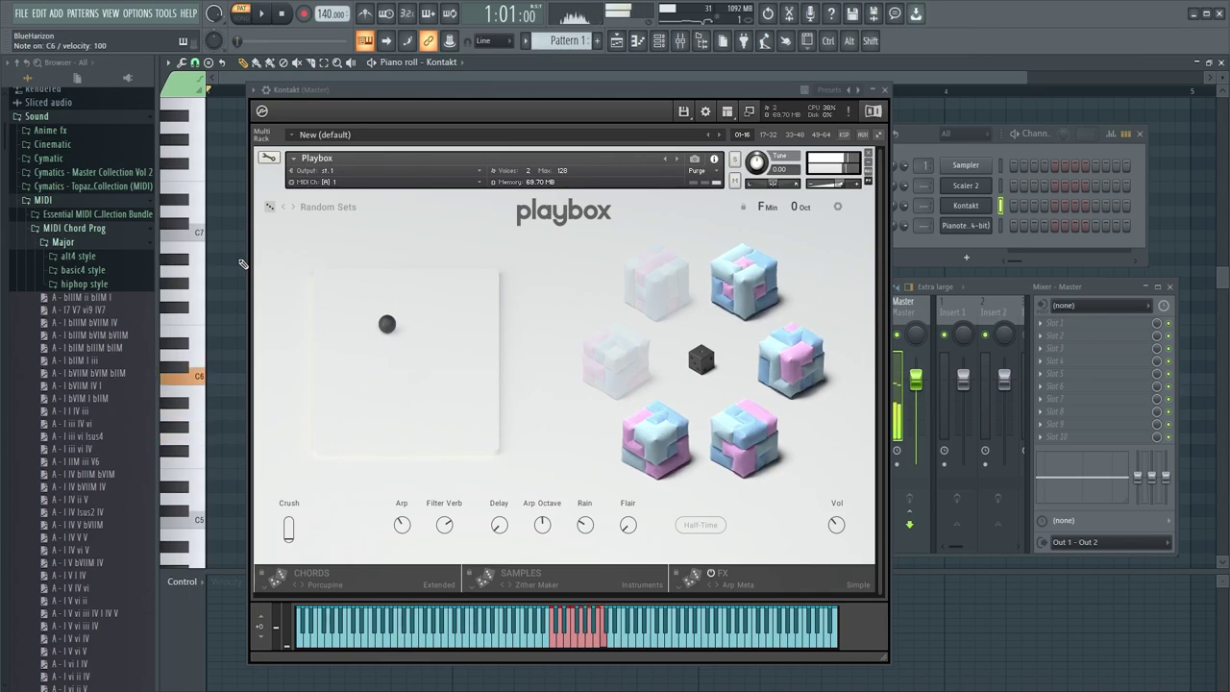
Step: Randomize all Playbox sections once more and audition the new sound on D5, E5, F5 and A5
{"action": "left_click", "coordinate": [704, 361]}
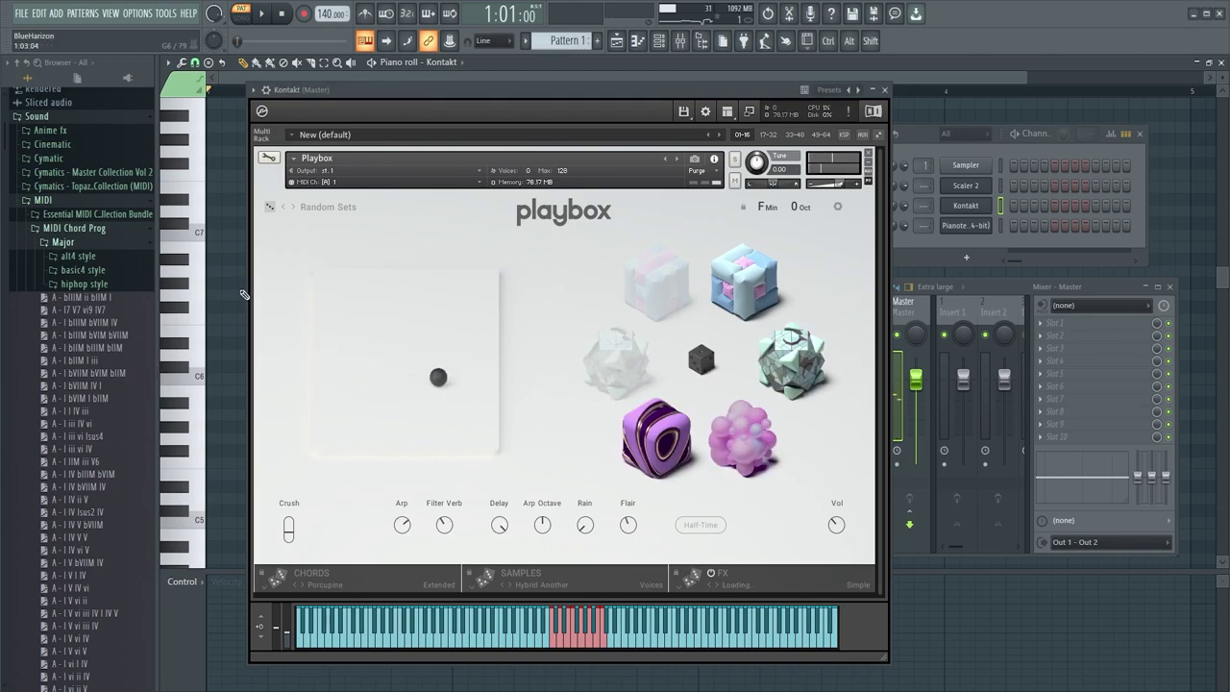
{"action": "key", "text": "x"}
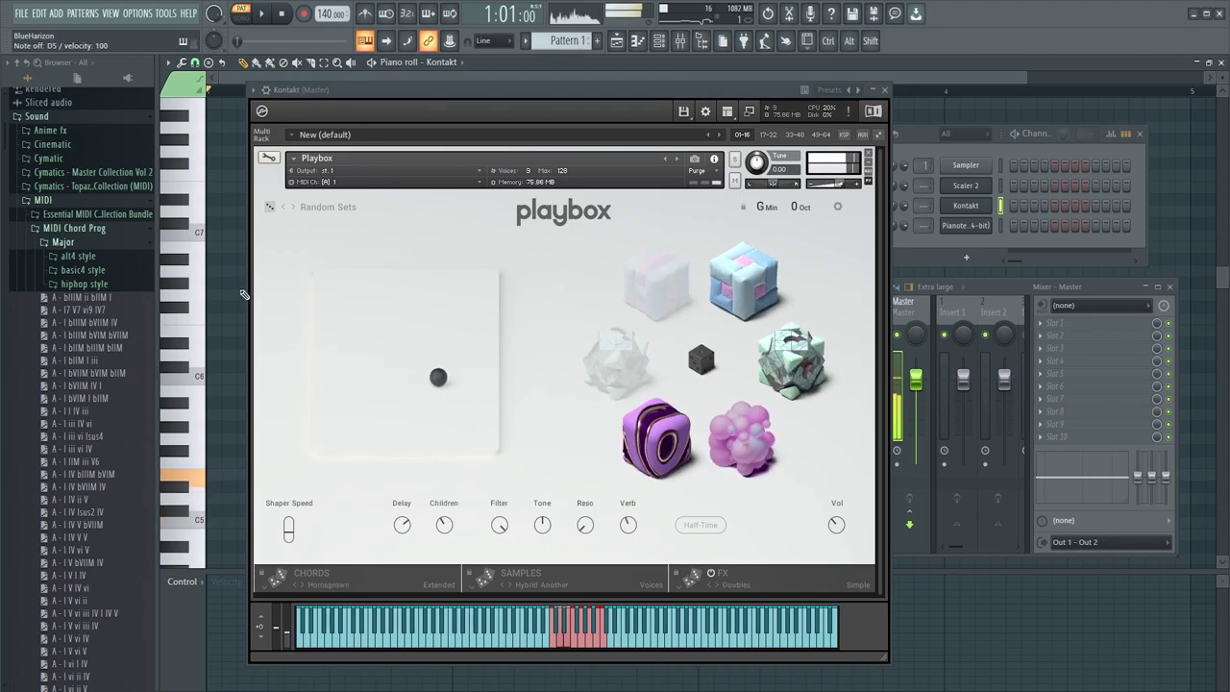
{"action": "key", "text": "c"}
{"action": "key", "text": "v"}
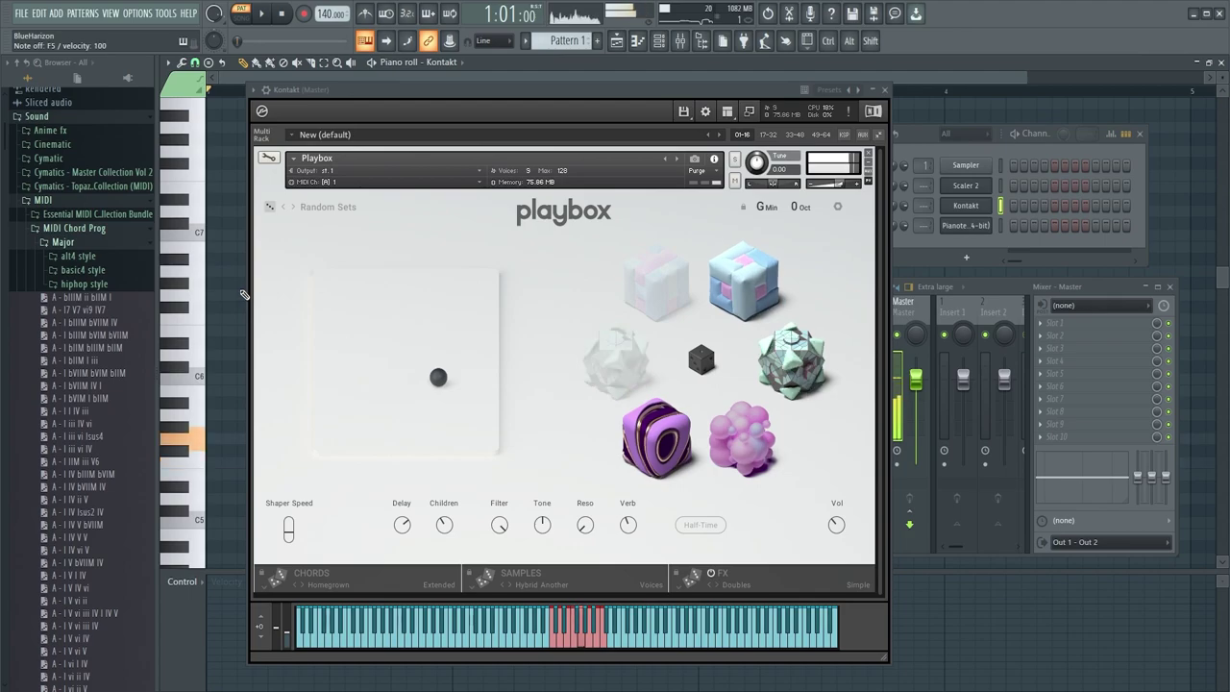
{"action": "key", "text": "n"}
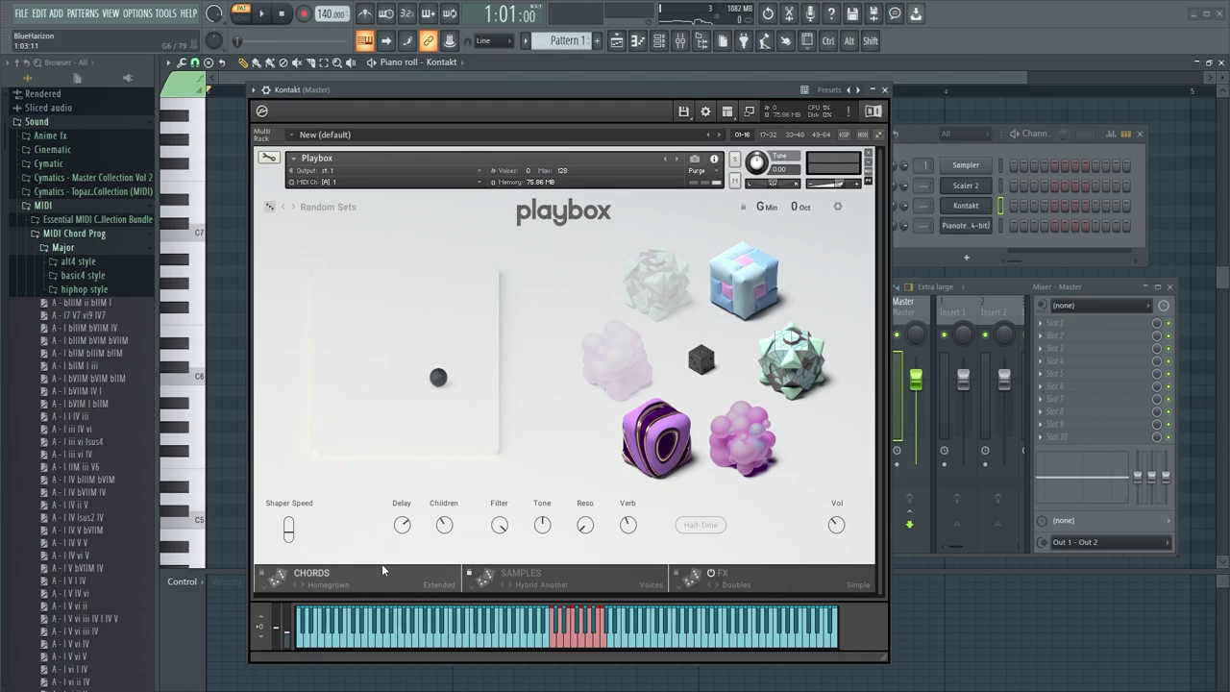
Step: Randomize the chords and effects with the samples locked, then audition the patch on C5, D5 and F5
{"action": "left_click", "coordinate": [751, 574]}
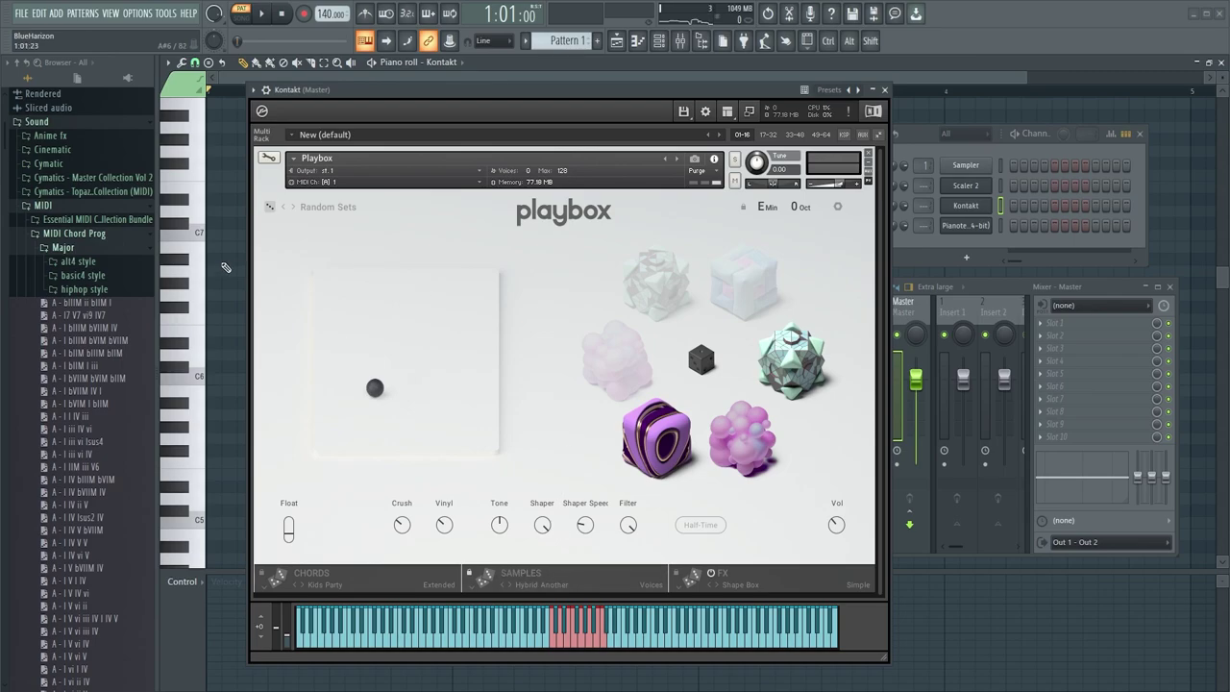
{"action": "right_click", "coordinate": [226, 267]}
{"action": "key", "text": "z"}
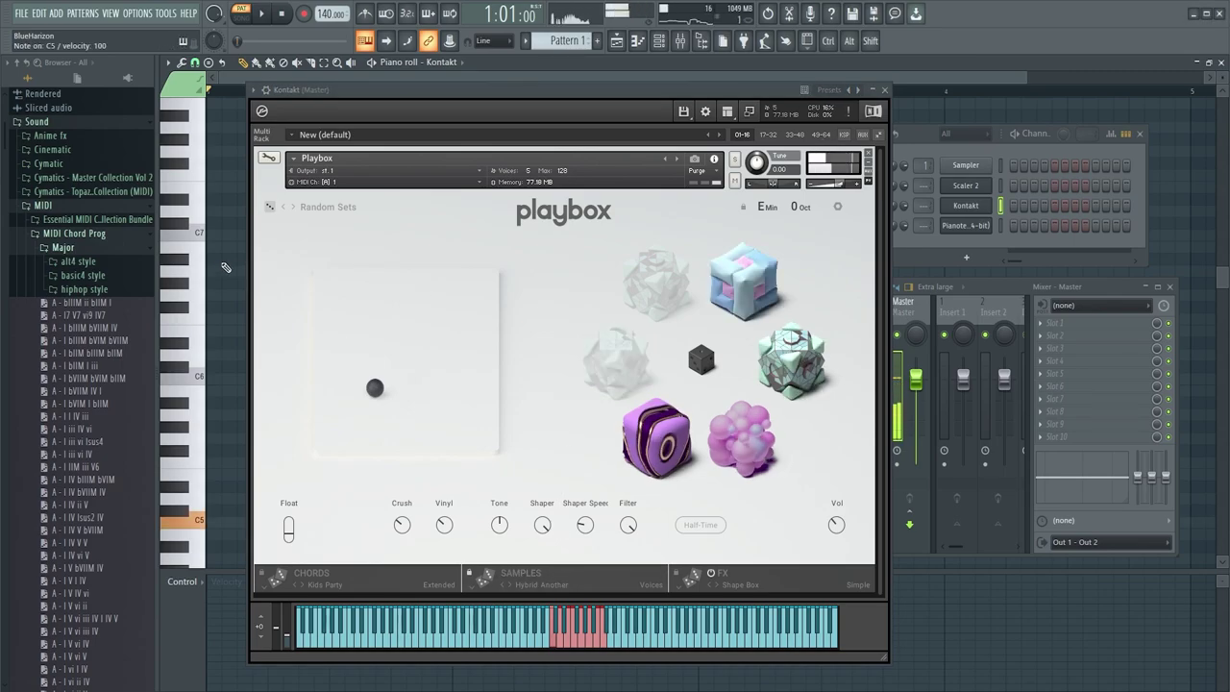
{"action": "key", "text": "x"}
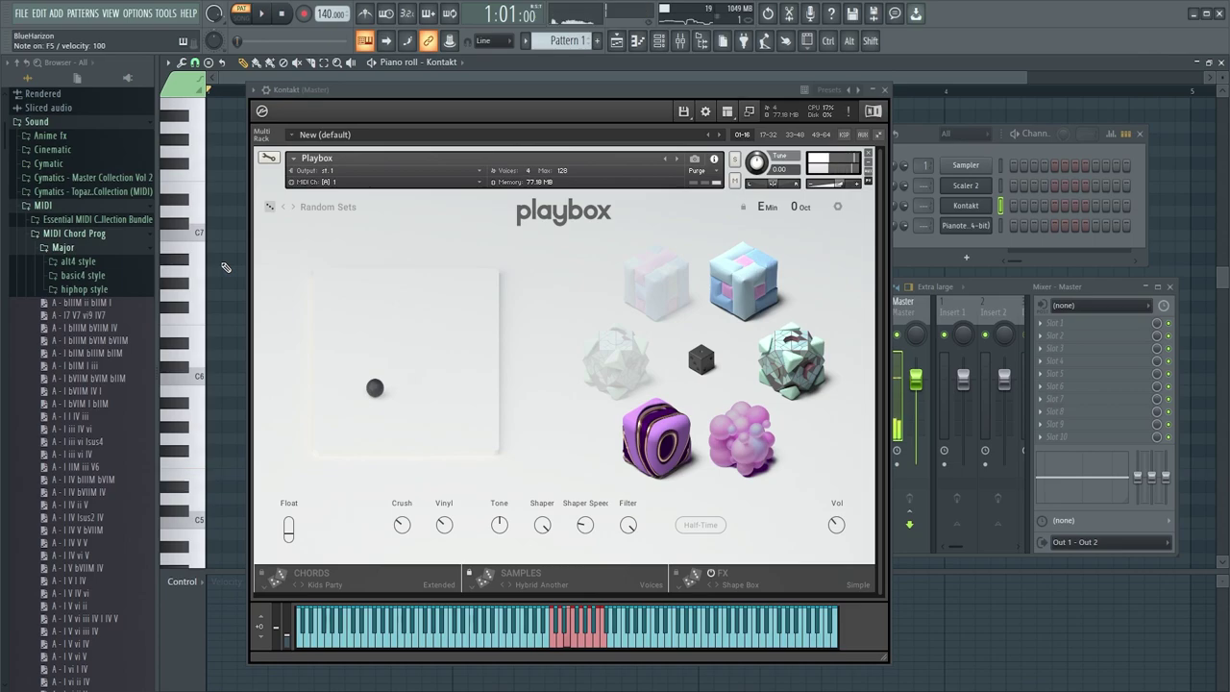
{"action": "key", "text": "v"}
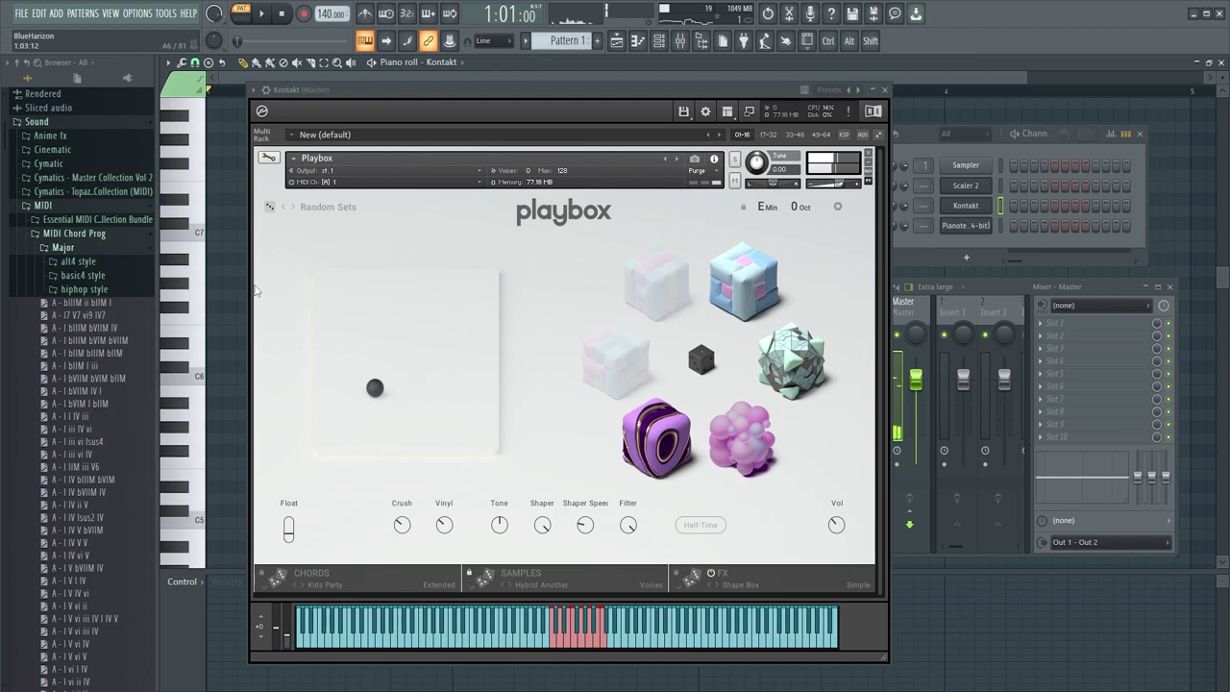
Step: Randomize the chords and effects three more times with the samples still locked, playing the notes after each roll
{"action": "left_click", "coordinate": [713, 357]}
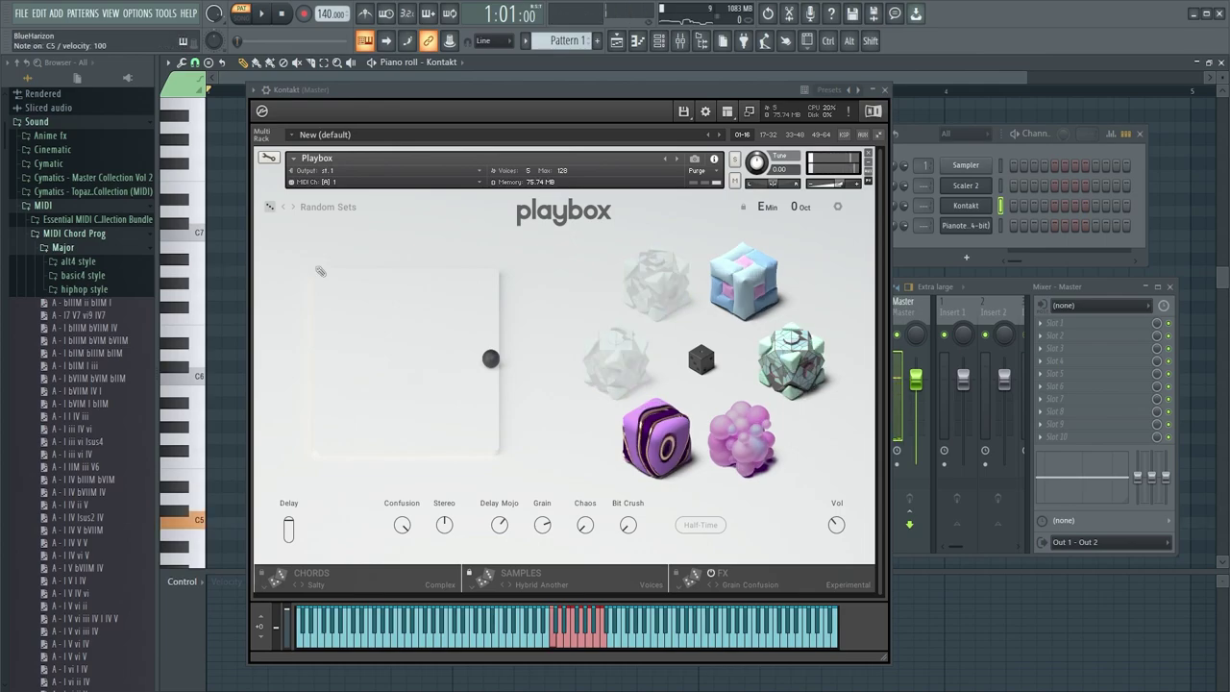
{"action": "left_click", "coordinate": [701, 359]}
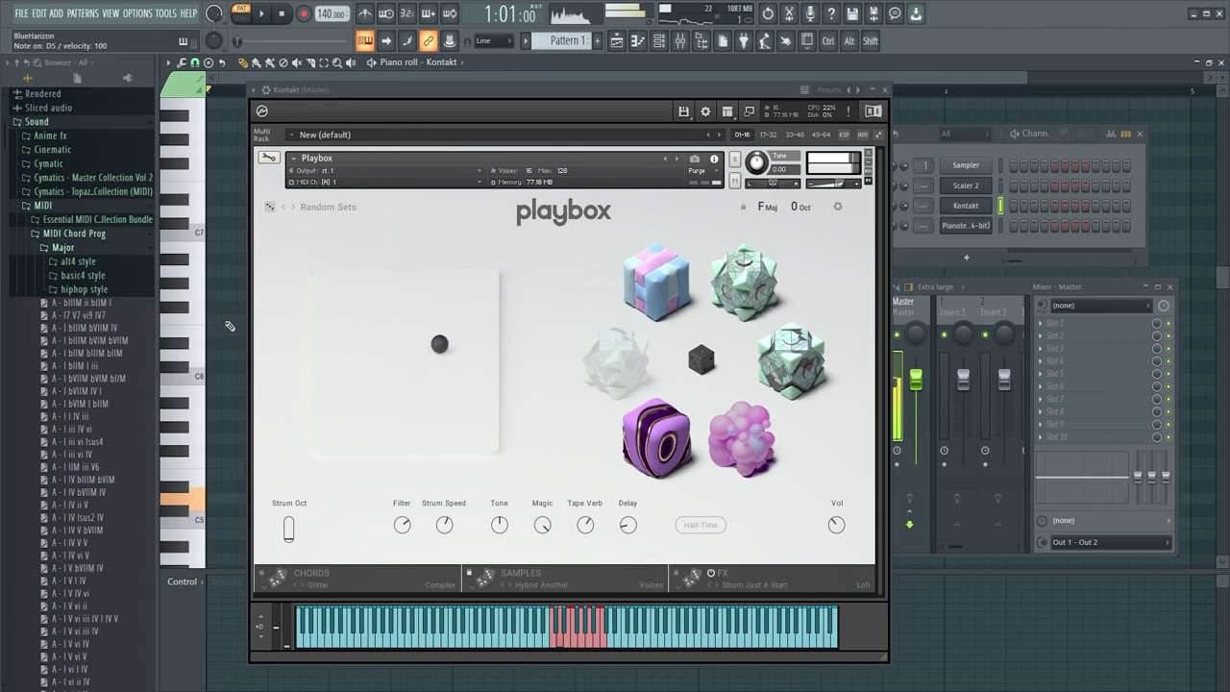
{"action": "left_click", "coordinate": [708, 360]}
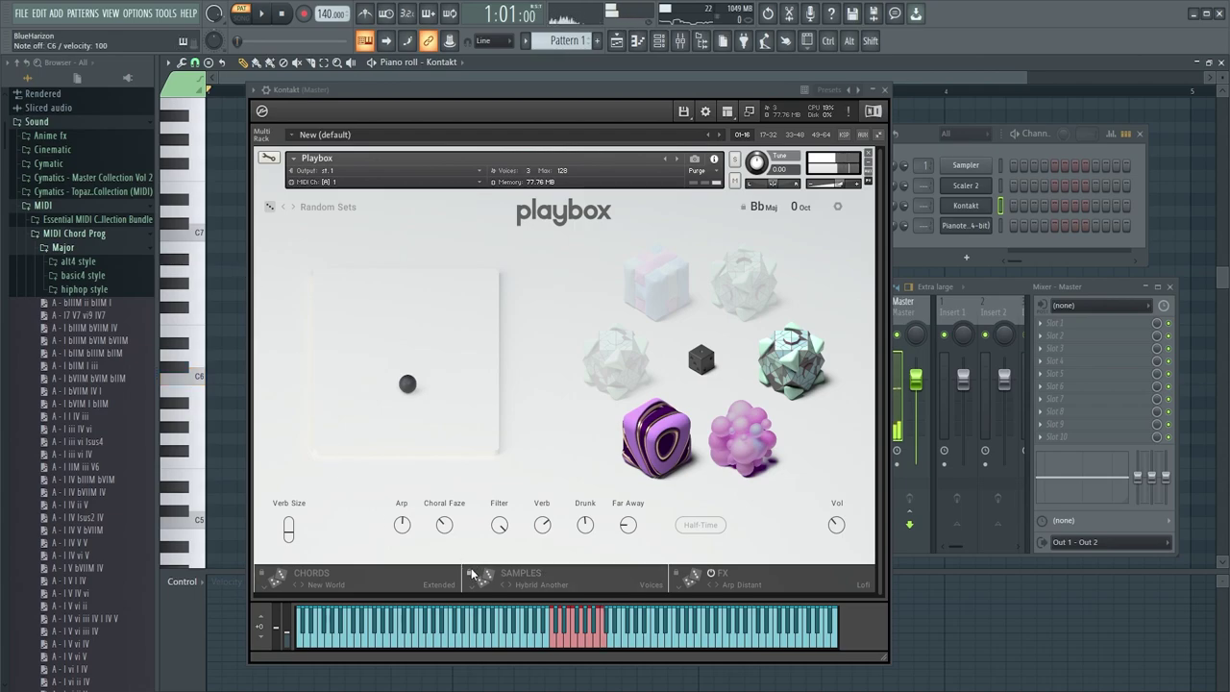
Step: Open the sample browser for the first Bass cube in the samples matrix and audition Swell Rich 5
{"action": "left_click", "coordinate": [546, 574]}
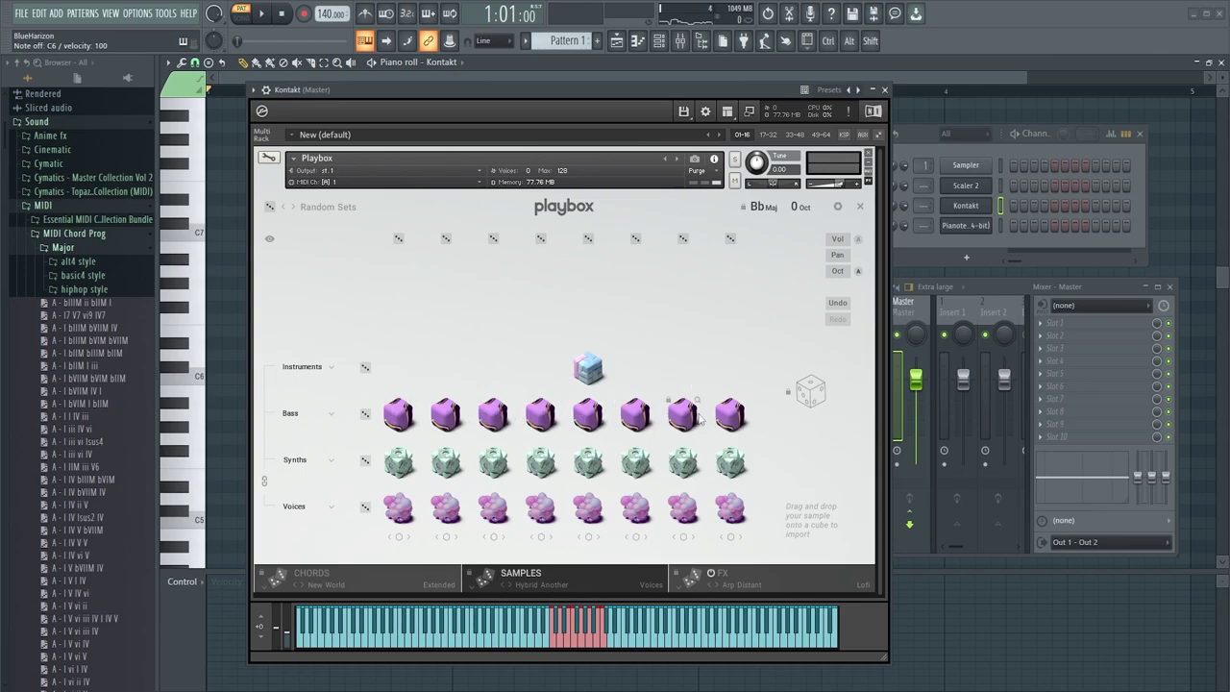
{"action": "left_click", "coordinate": [567, 574]}
{"action": "left_click", "coordinate": [567, 574]}
{"action": "left_click", "coordinate": [415, 403]}
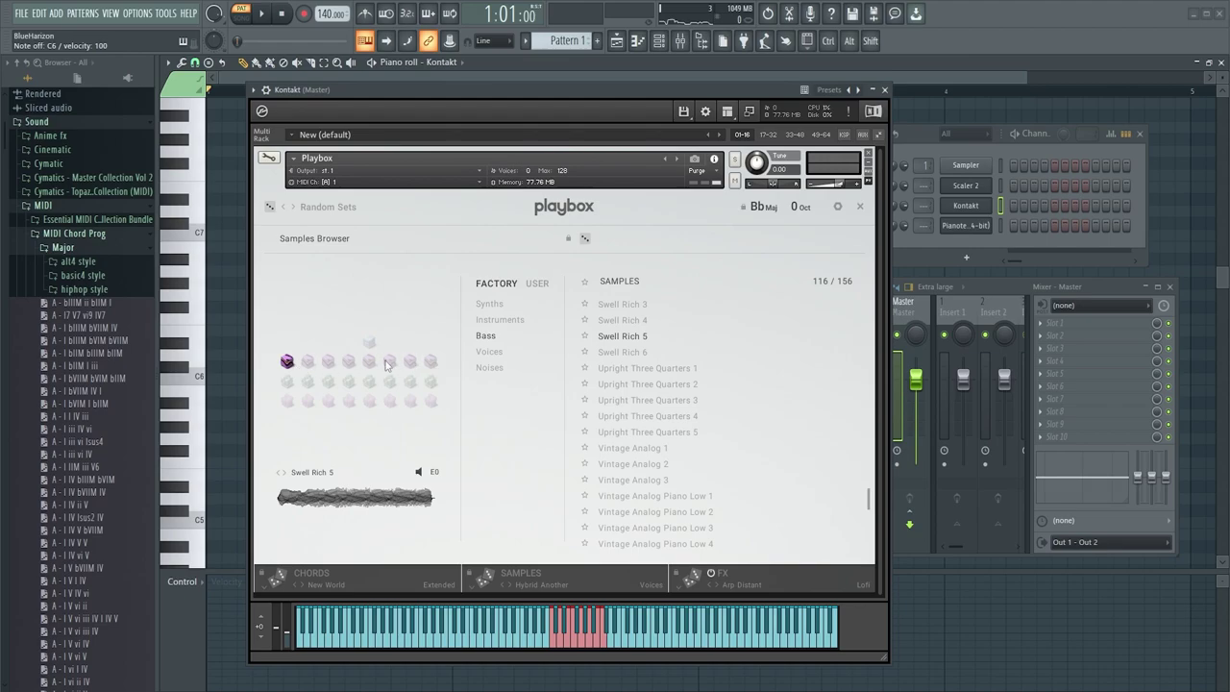
{"action": "left_click", "coordinate": [622, 338]}
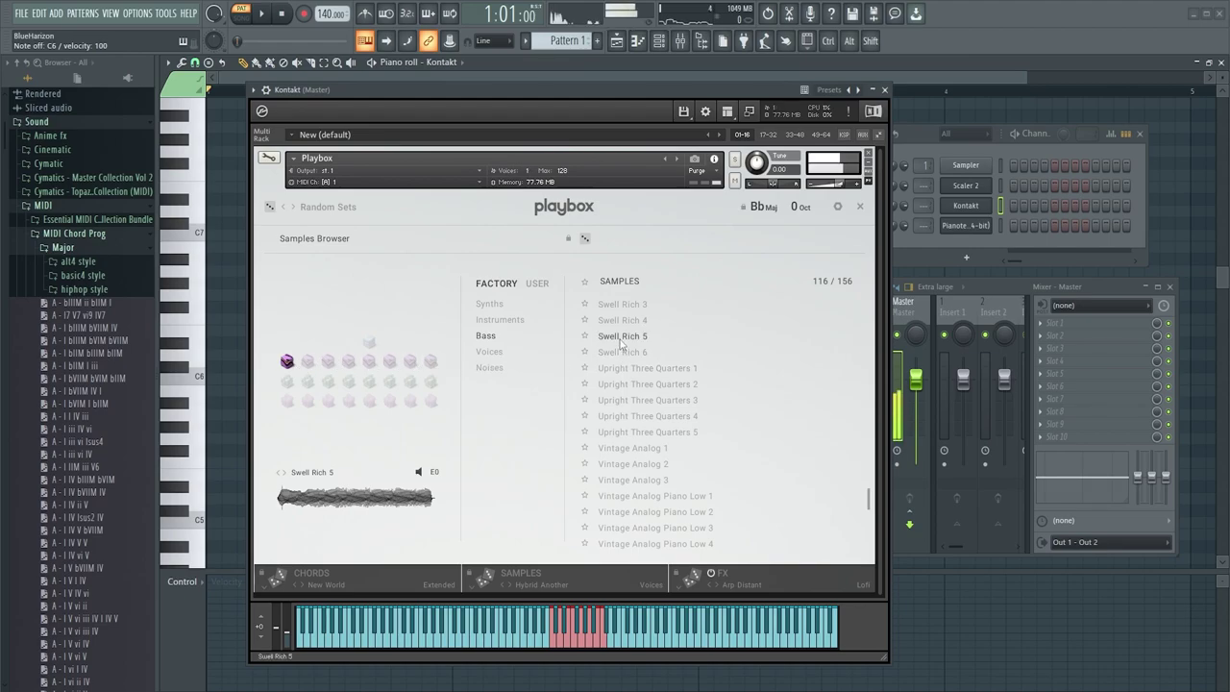
Step: Try Upright Three Quarters 1 and 5, Vintage Analog 3 and Swell Rich 3 on the first Bass cube, ending with Swell Rich 3
{"action": "left_click", "coordinate": [664, 370]}
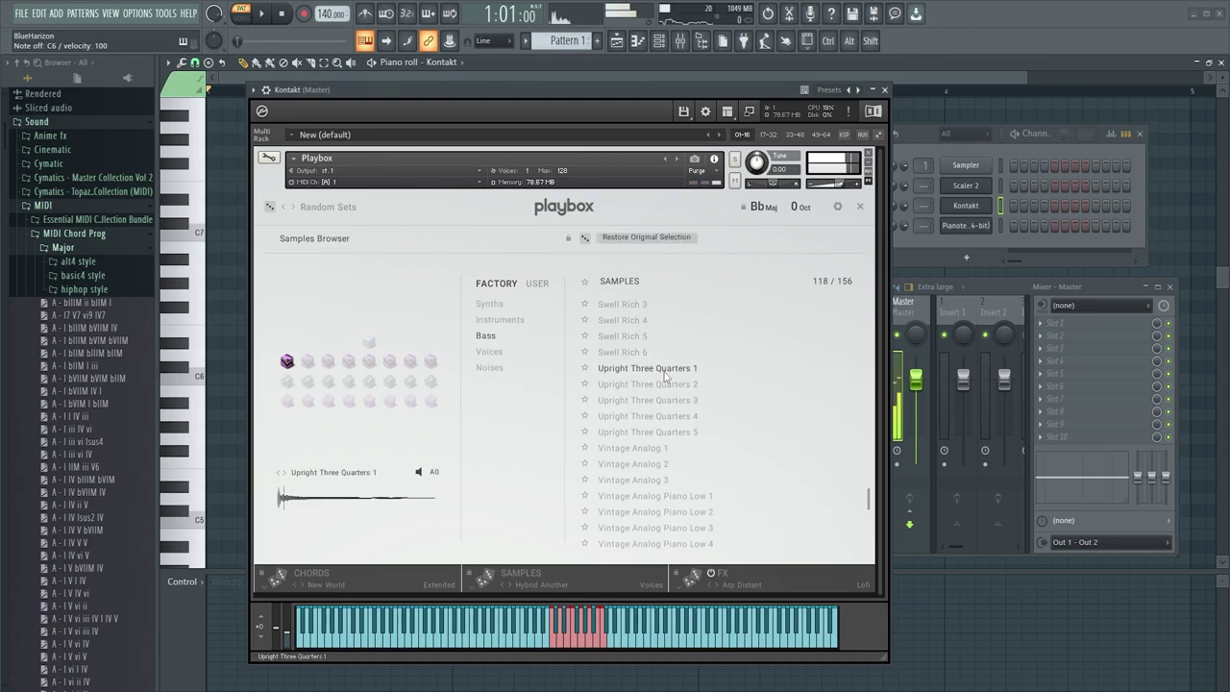
{"action": "left_click", "coordinate": [624, 336]}
{"action": "left_click", "coordinate": [663, 369]}
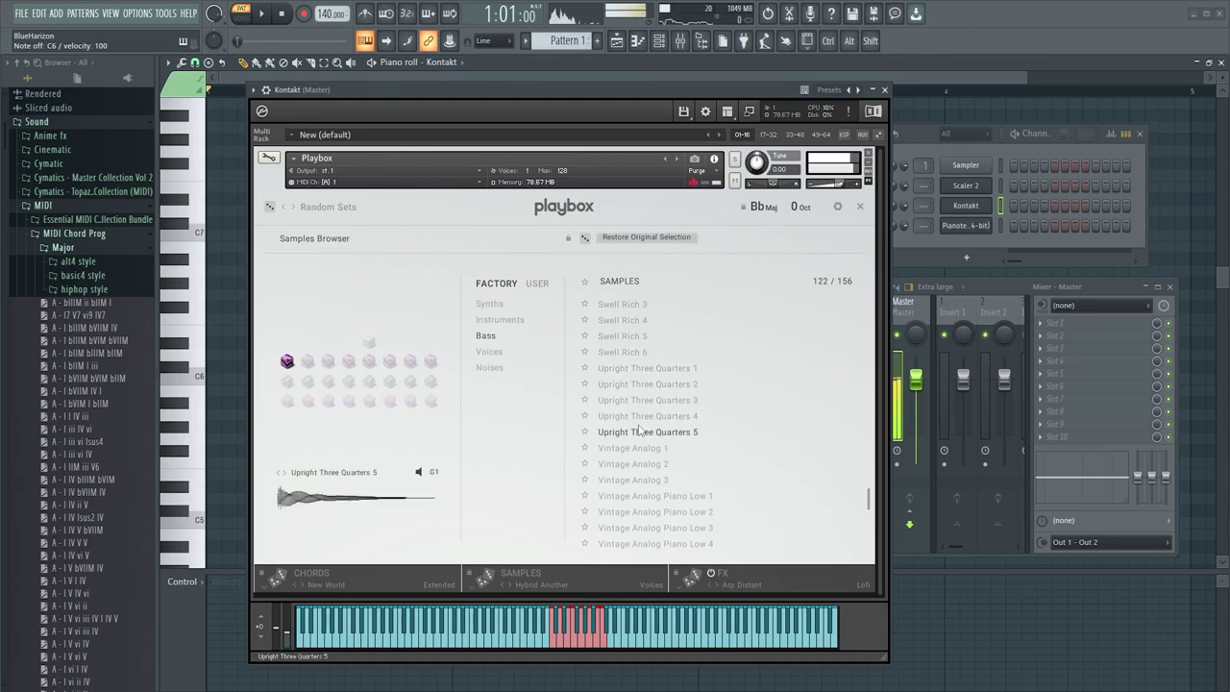
{"action": "left_click", "coordinate": [626, 336]}
{"action": "left_click", "coordinate": [630, 479]}
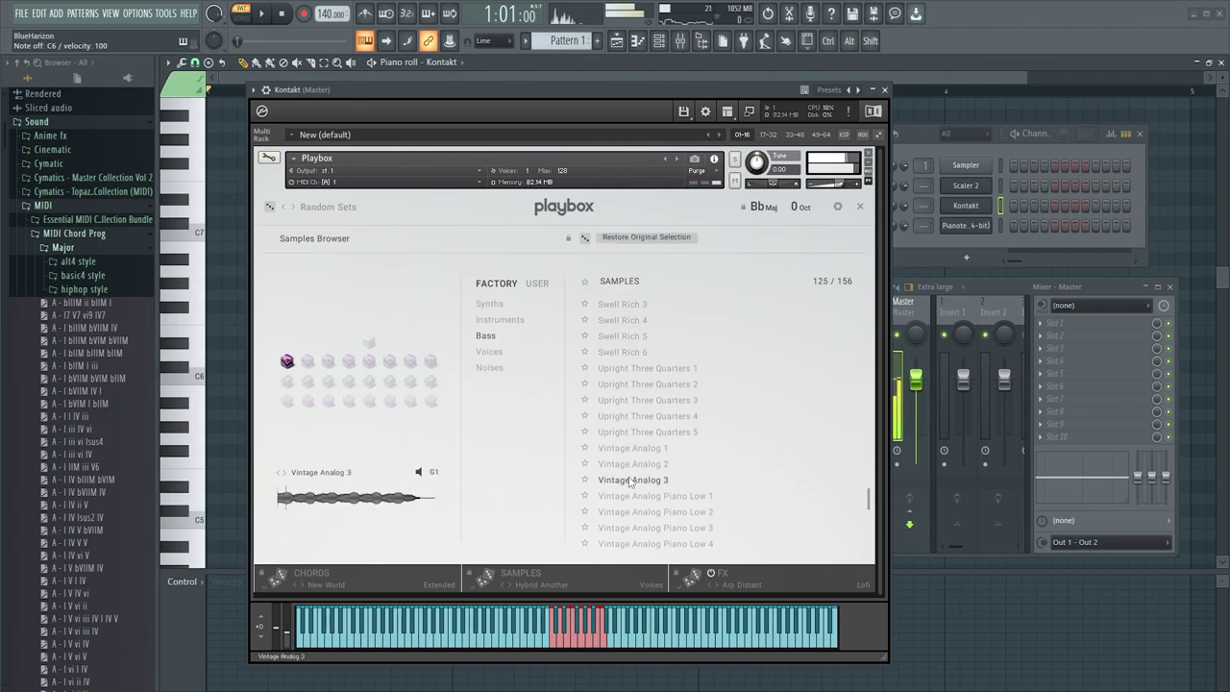
{"action": "left_click", "coordinate": [630, 304]}
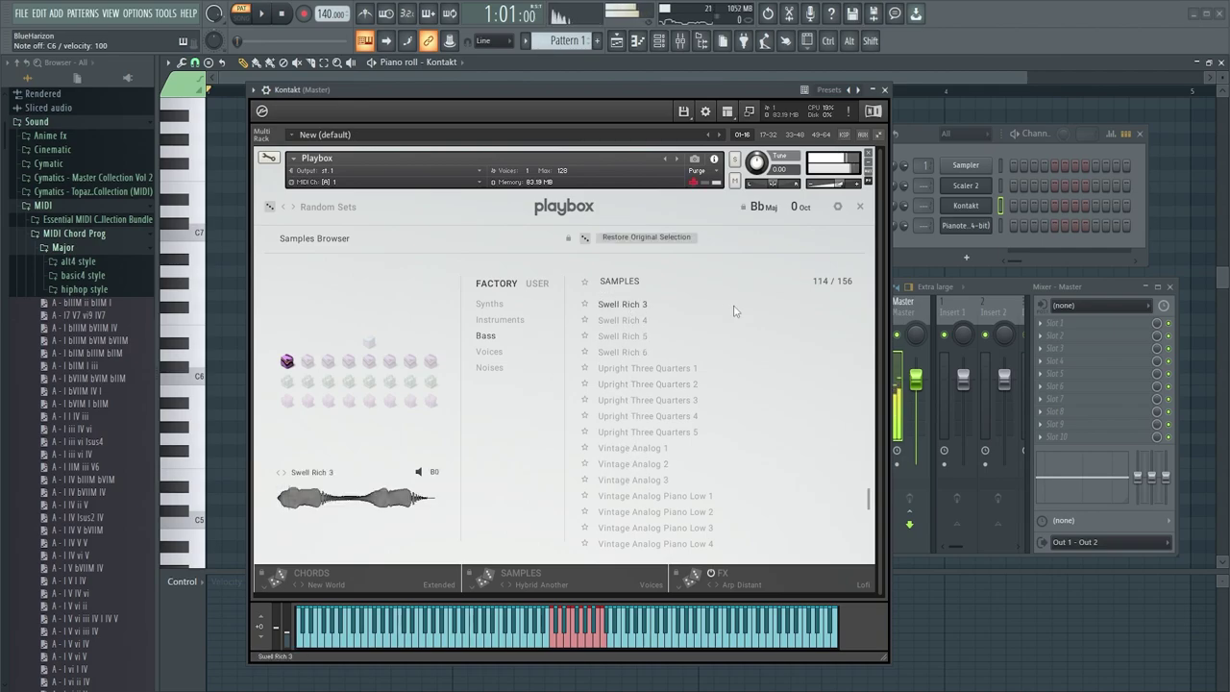
{"action": "left_click", "coordinate": [860, 207]}
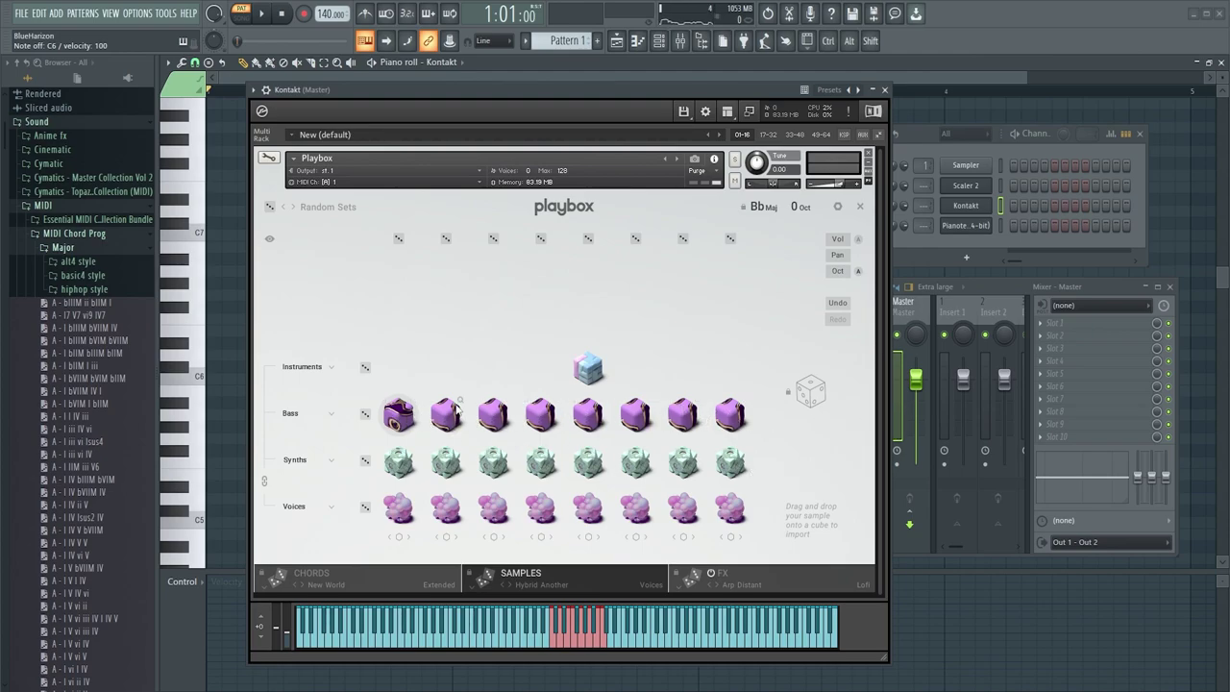
Step: Randomize the whole Bass sample row and compare the sample rows with the notes of the chord matrix
{"action": "left_click", "coordinate": [365, 414]}
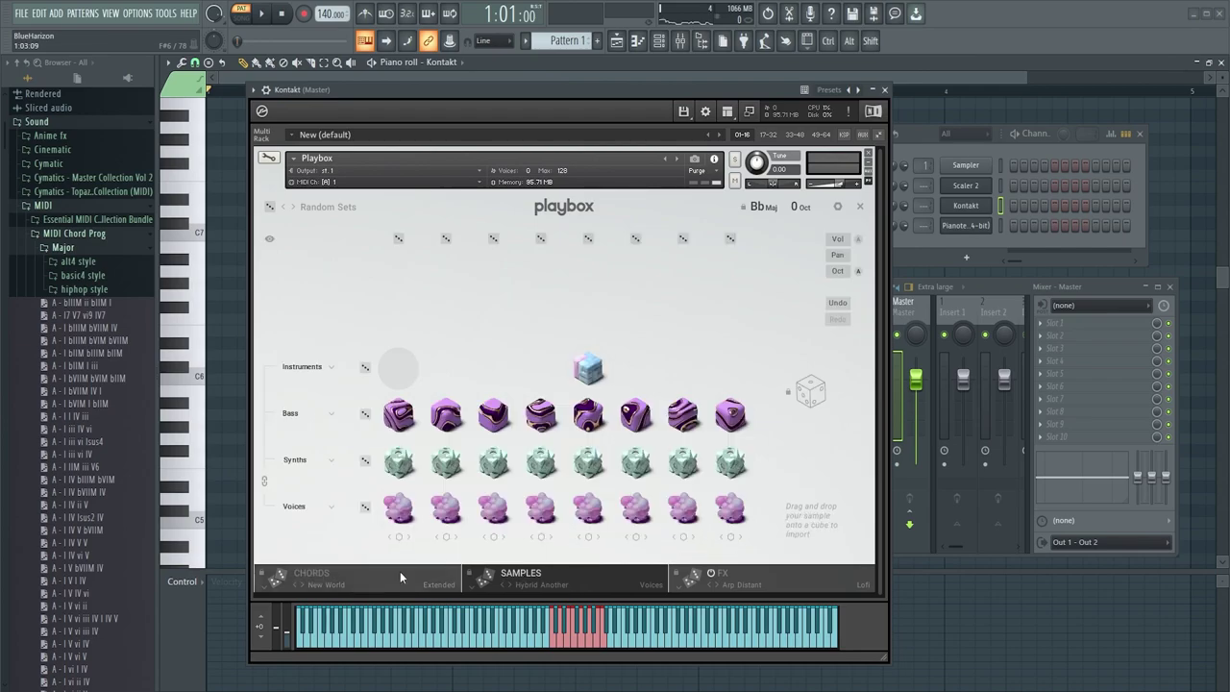
{"action": "left_click", "coordinate": [366, 570]}
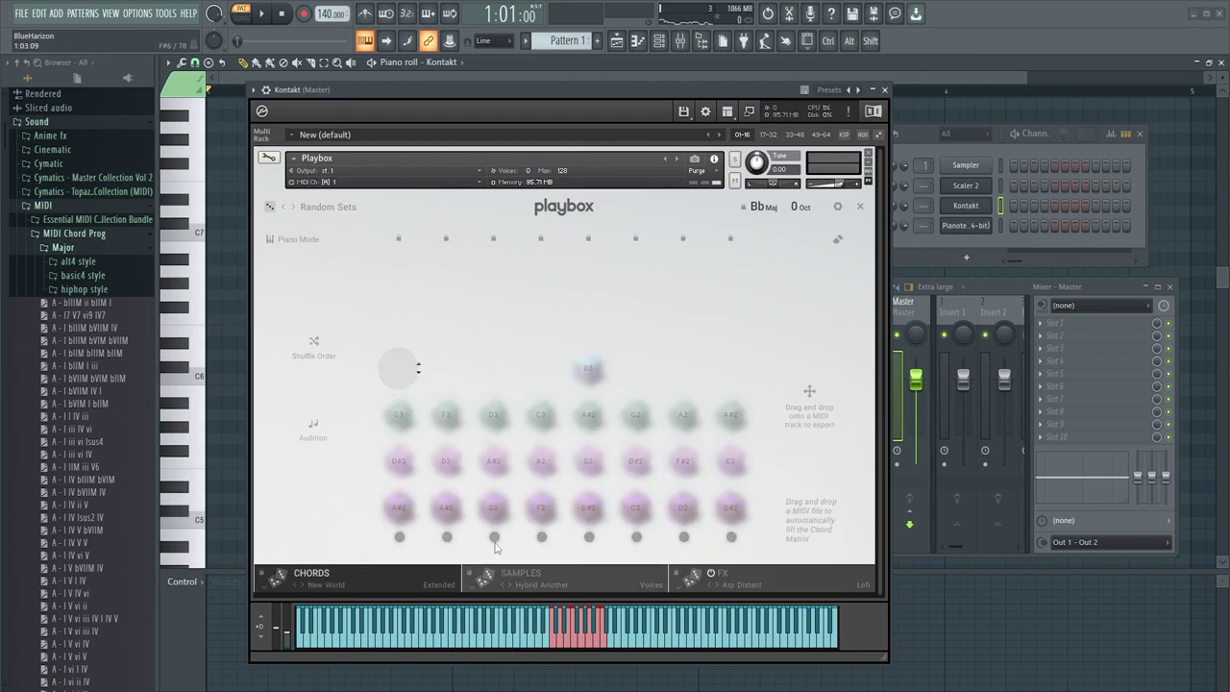
{"action": "left_click", "coordinate": [584, 569]}
{"action": "left_click", "coordinate": [346, 567]}
{"action": "left_click", "coordinate": [565, 567]}
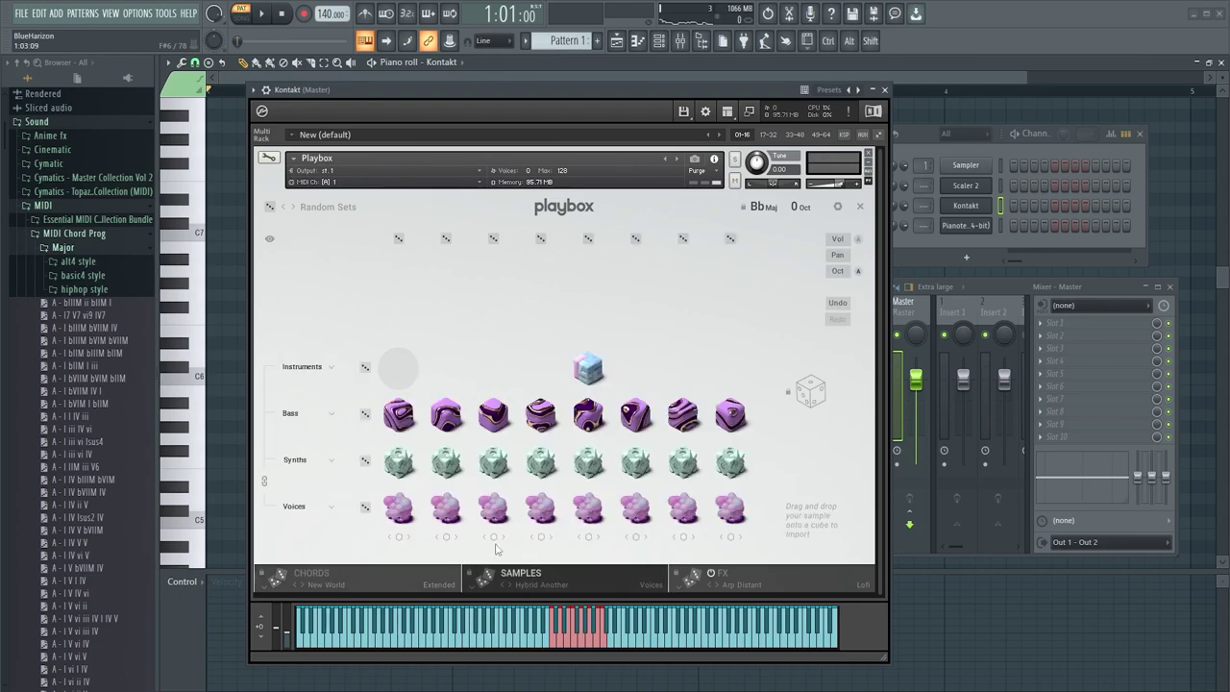
Step: Audition the first column's Voices sample and the lowest note of its chord, comparing the samples and chord matrices
{"action": "left_click", "coordinate": [401, 502]}
{"action": "left_click", "coordinate": [396, 573]}
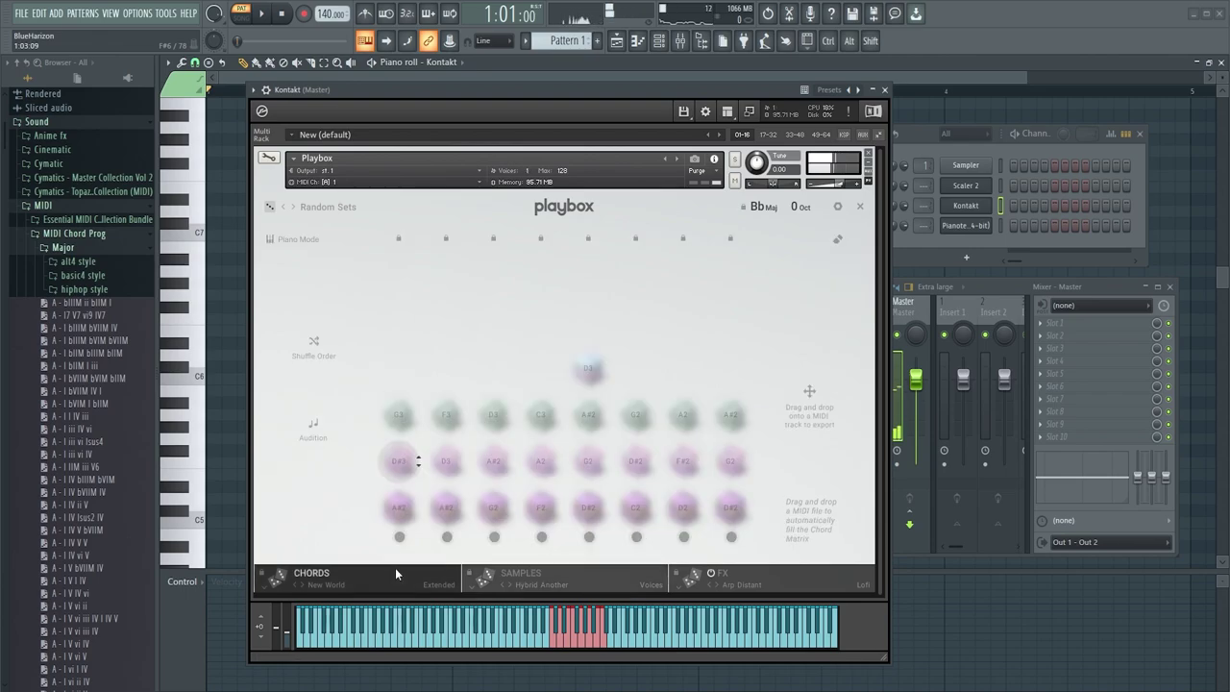
{"action": "left_click", "coordinate": [402, 517]}
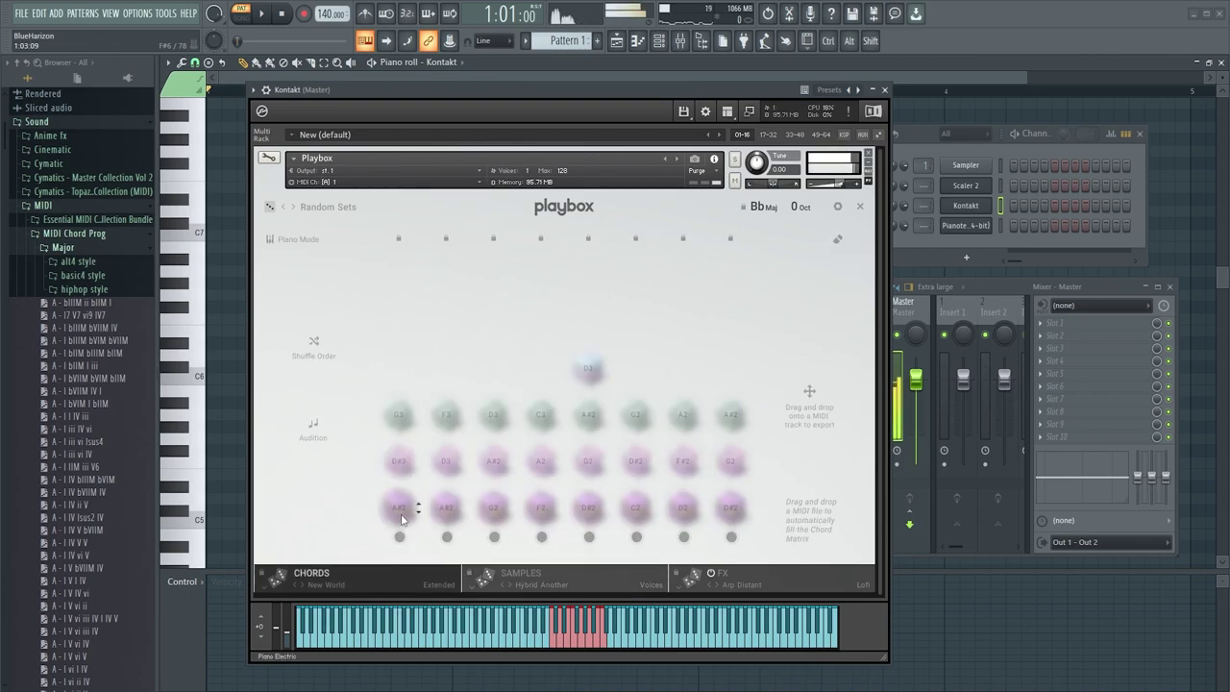
{"action": "left_click", "coordinate": [554, 570]}
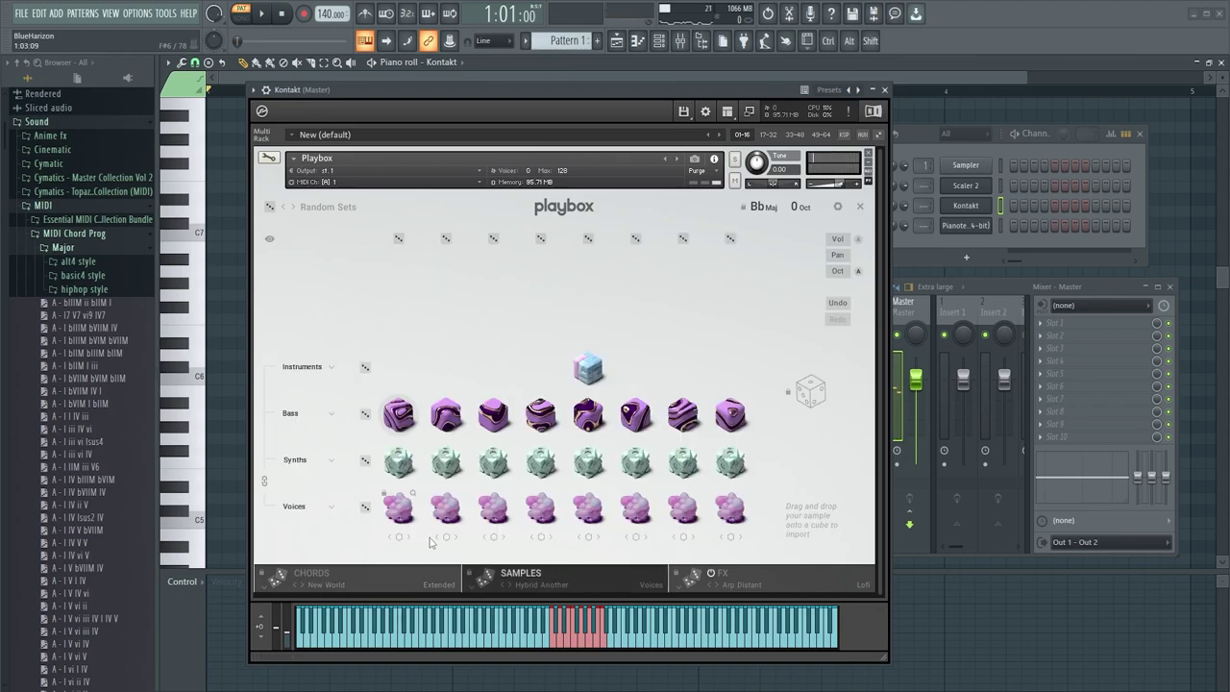
{"action": "left_click", "coordinate": [380, 569]}
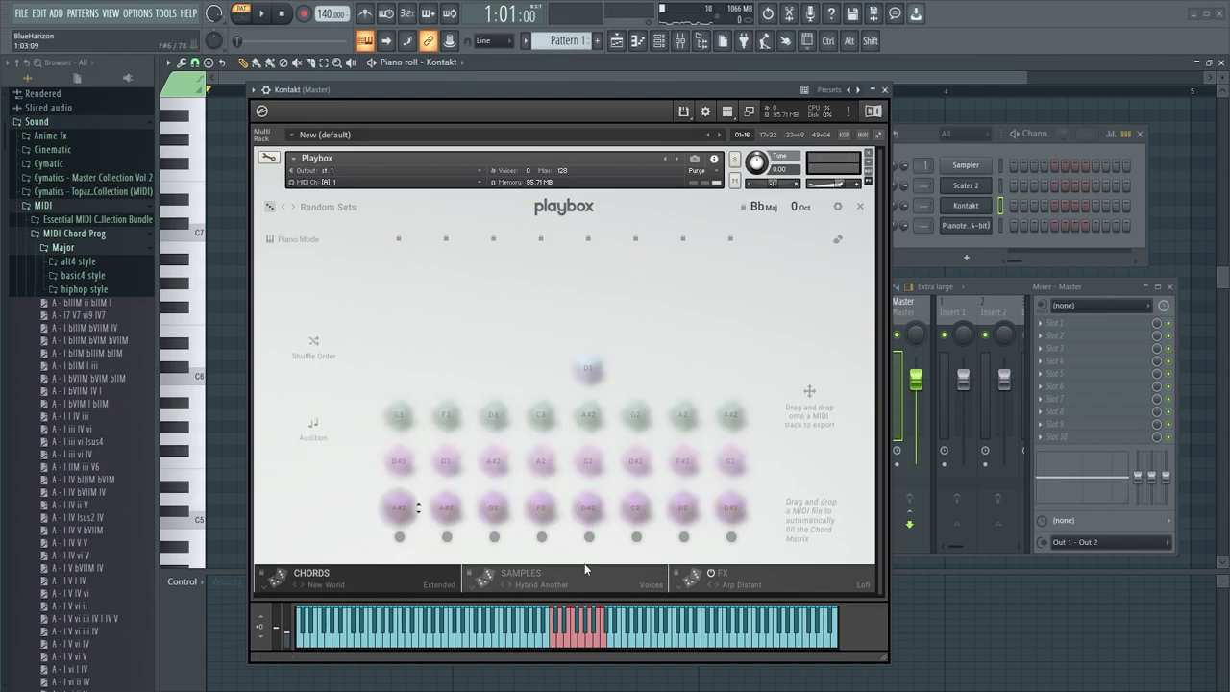
{"action": "left_click", "coordinate": [555, 567]}
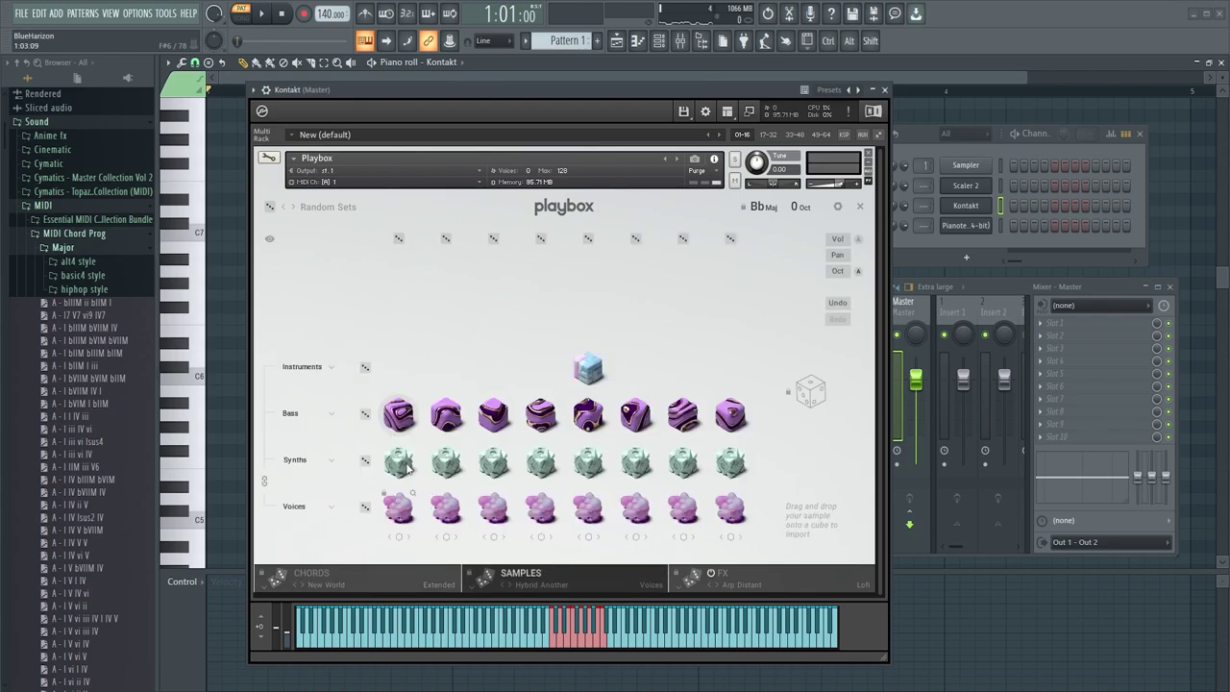
Step: Audition the first column's Bass and Voices cubes in the samples matrix and the middle note of its chord
{"action": "left_click", "coordinate": [397, 426]}
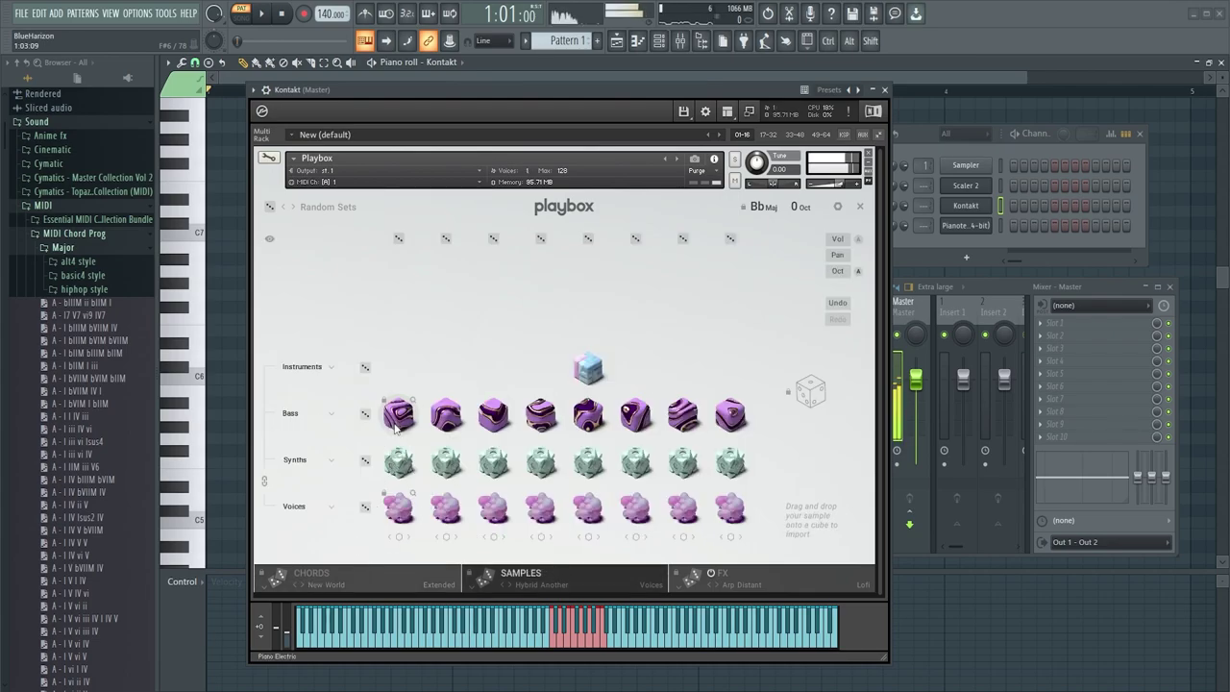
{"action": "left_click", "coordinate": [346, 573]}
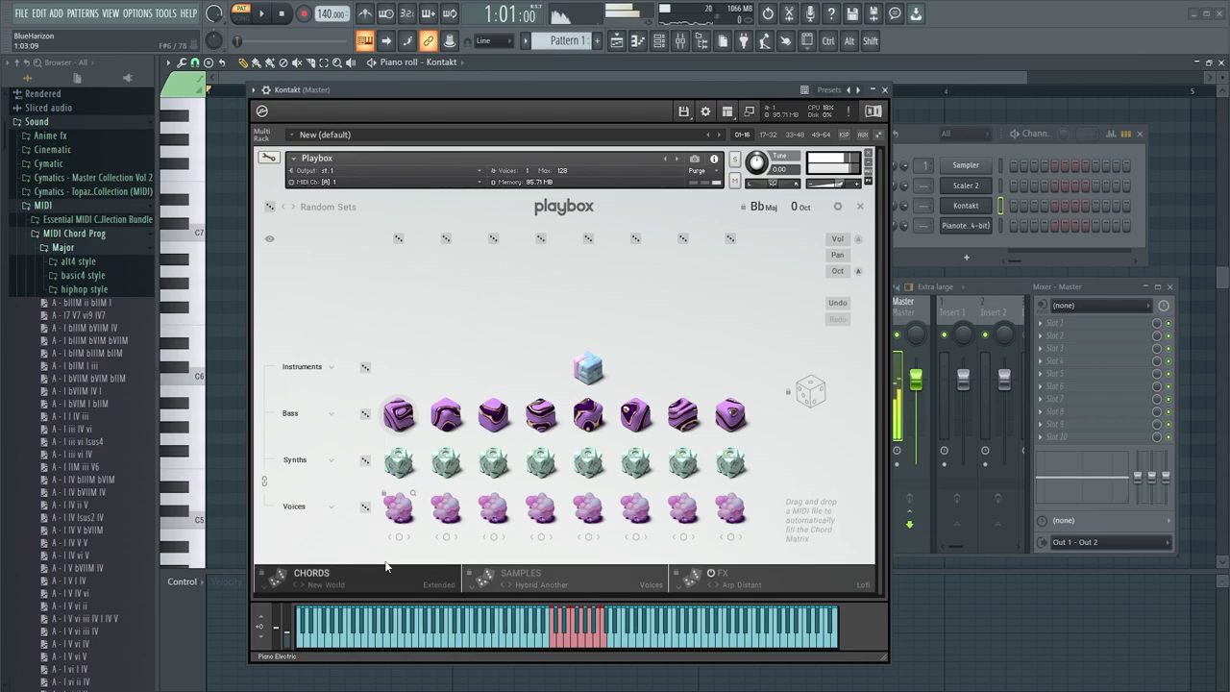
{"action": "left_click", "coordinate": [519, 575]}
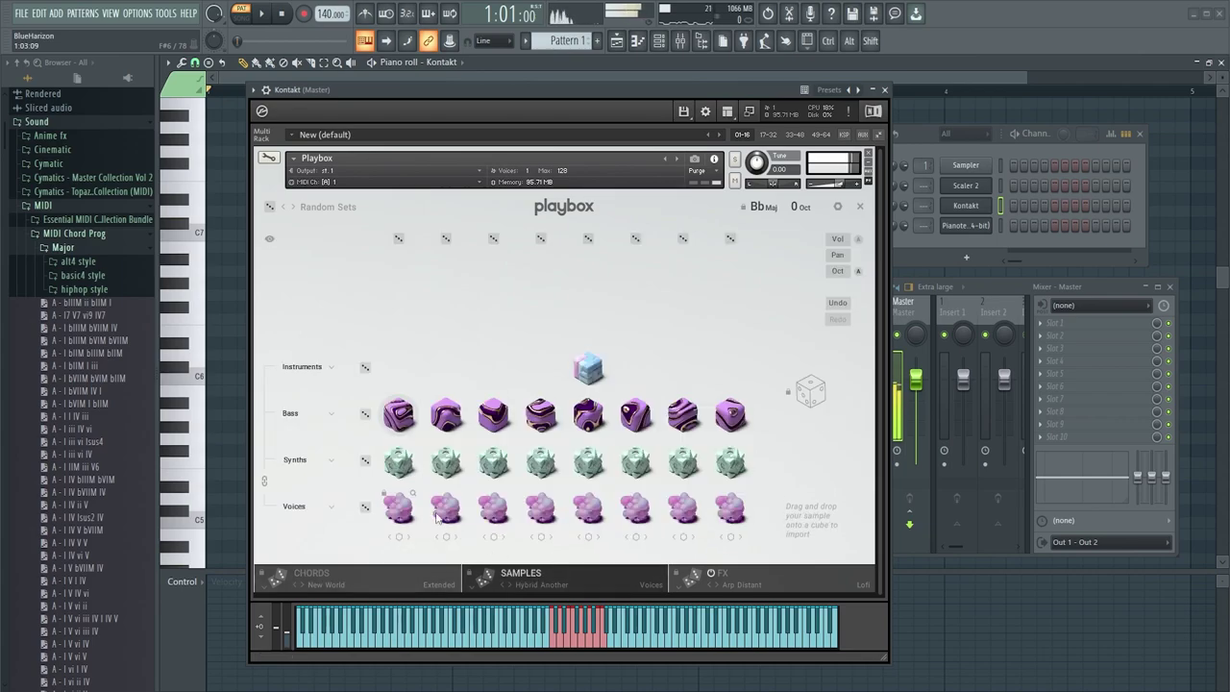
{"action": "left_click", "coordinate": [401, 511]}
{"action": "left_click", "coordinate": [345, 572]}
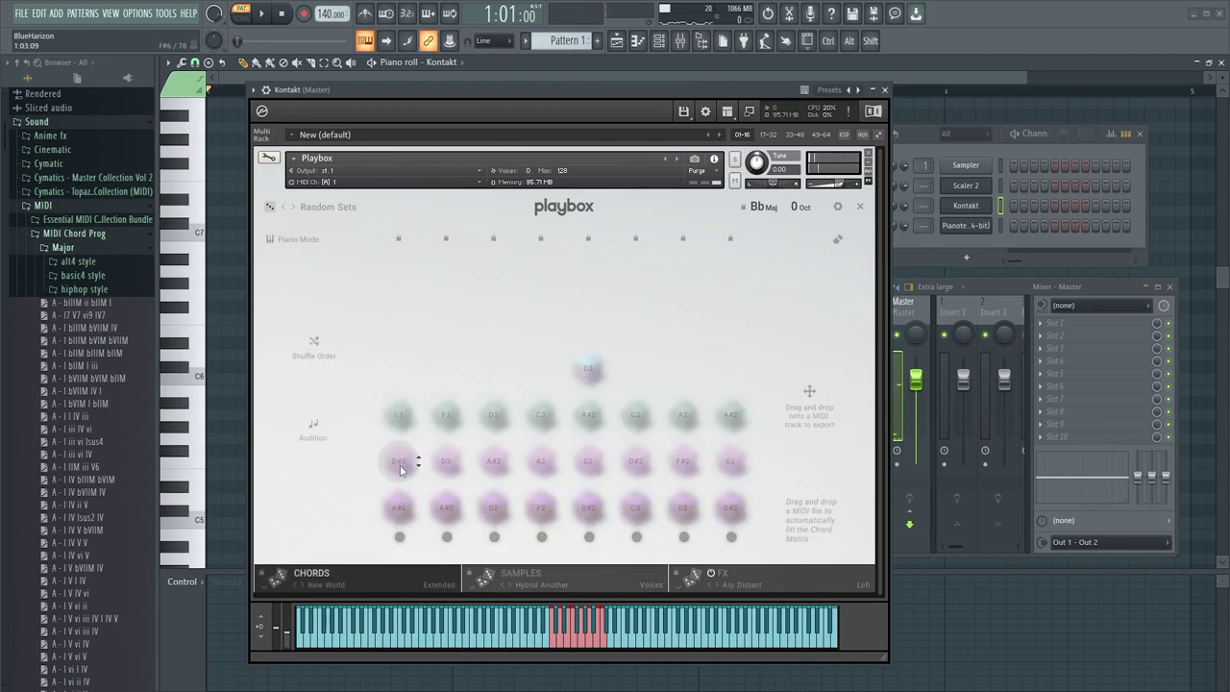
{"action": "left_click", "coordinate": [400, 465]}
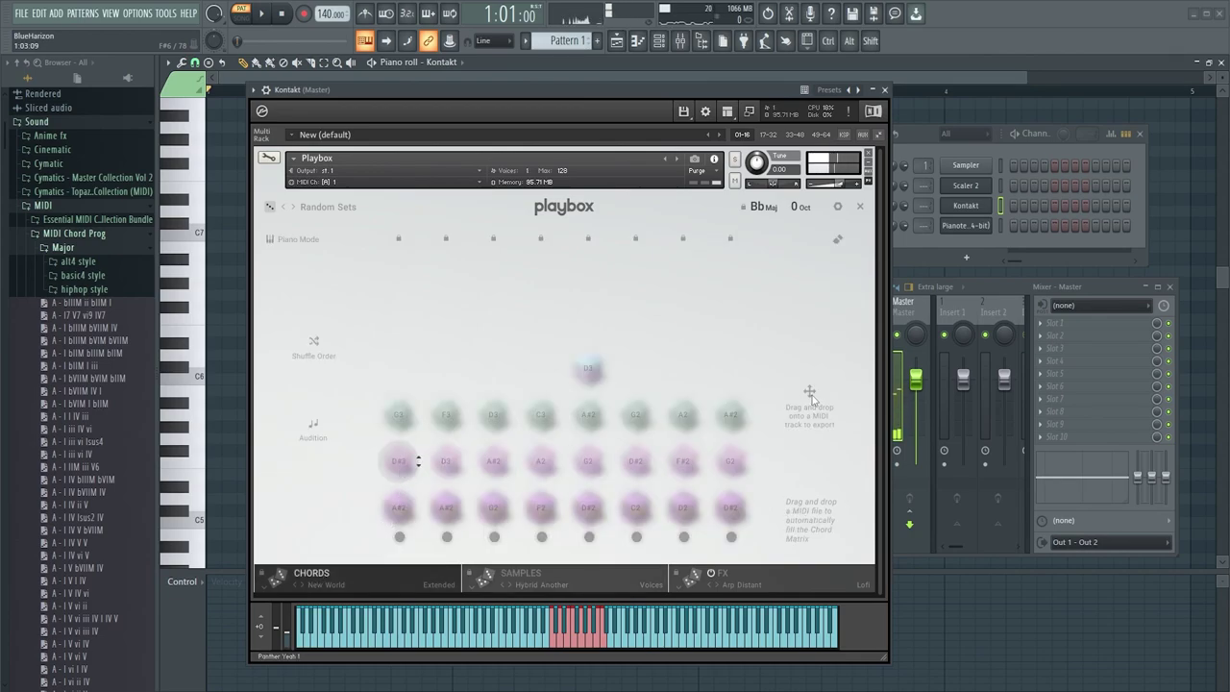
Step: Shuffle the order of the New World chords and play the new sequence from C5 up to A5
{"action": "left_click", "coordinate": [314, 342]}
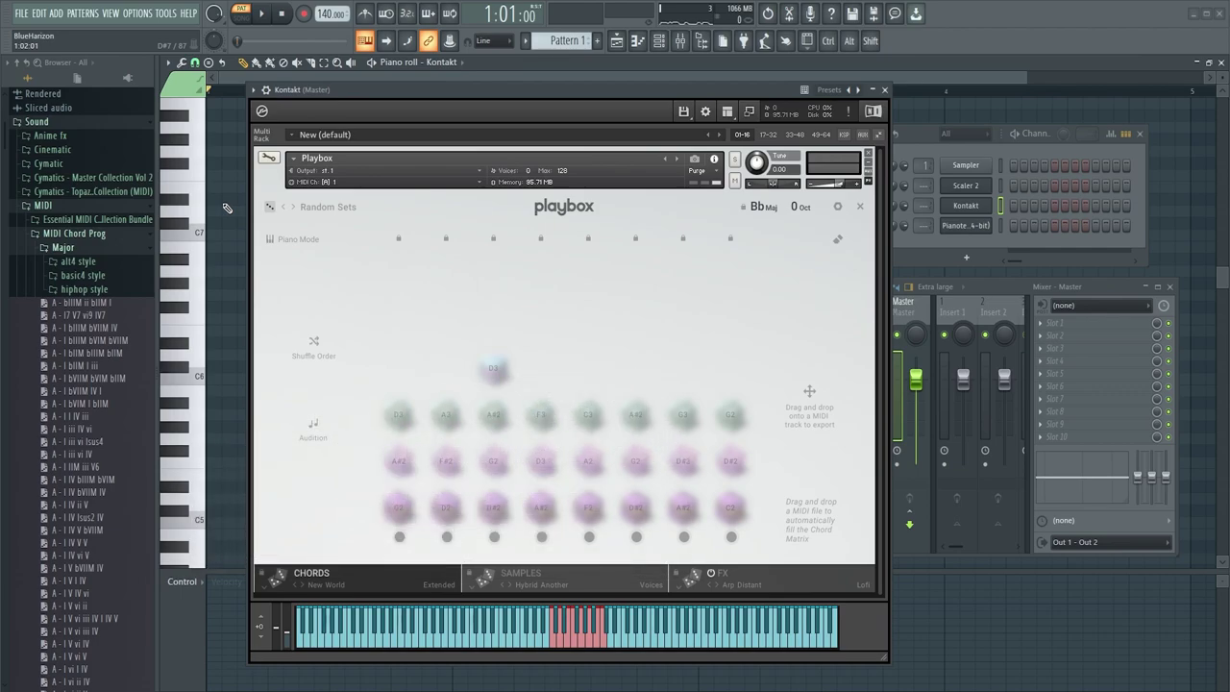
{"action": "key", "text": "z"}
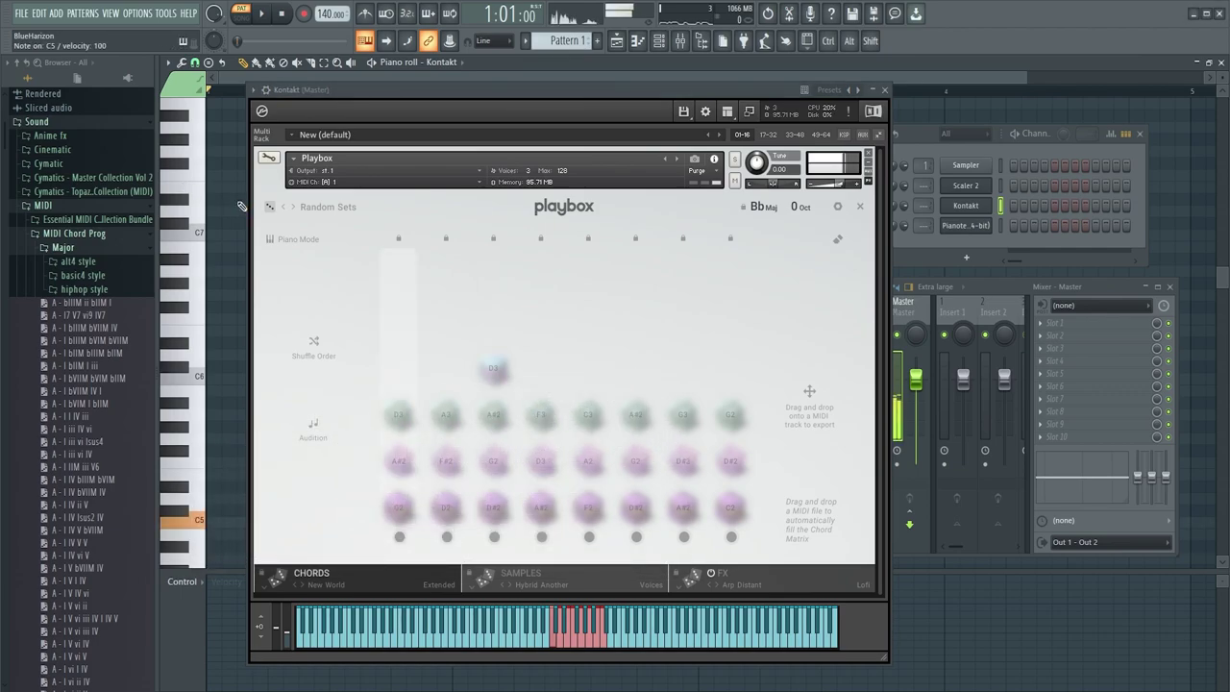
{"action": "key", "text": "x"}
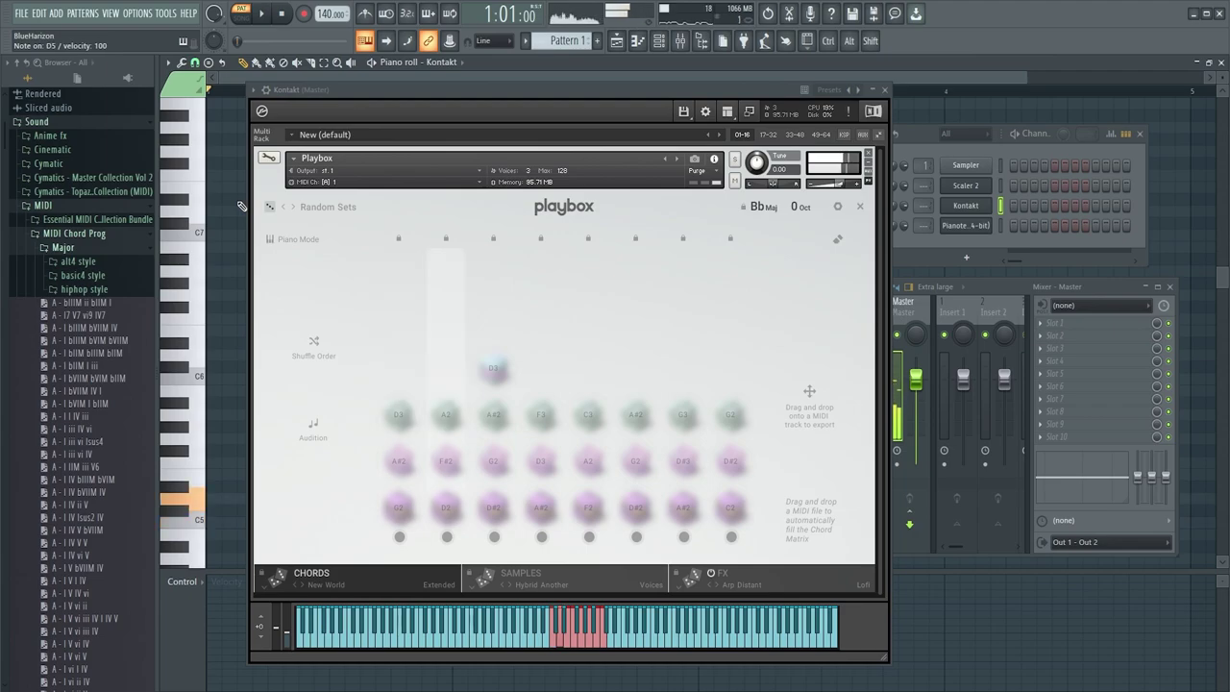
{"action": "key", "text": "c"}
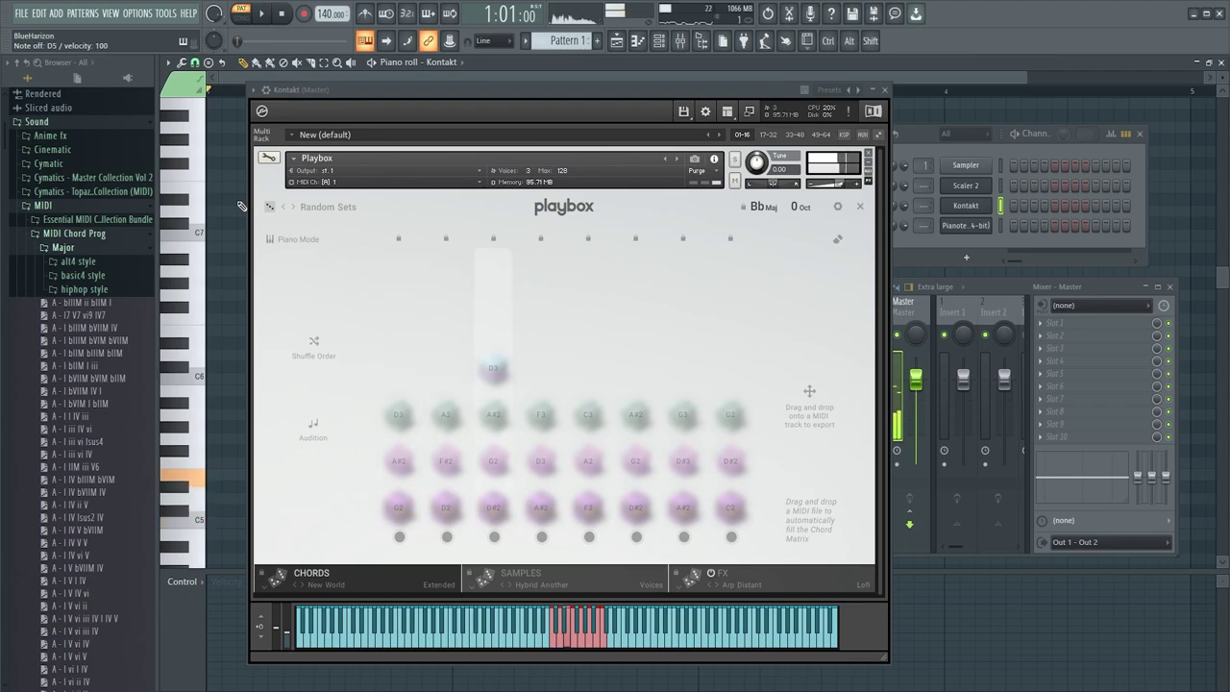
{"action": "key", "text": "v"}
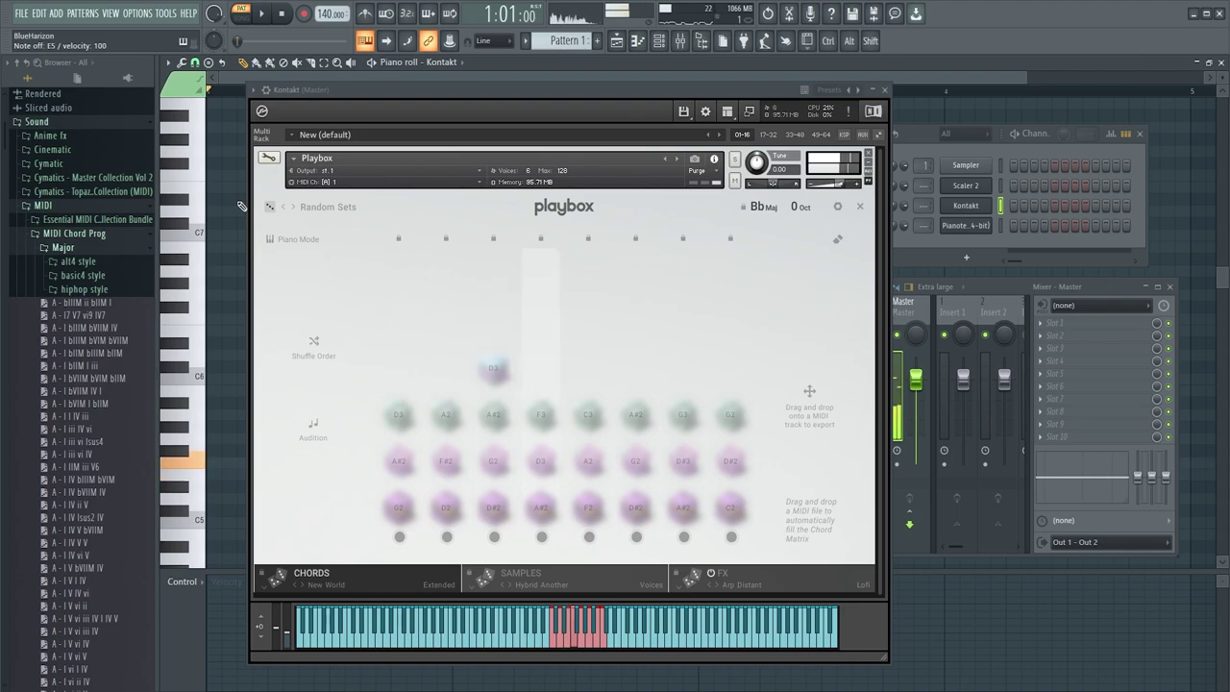
{"action": "key", "text": "b"}
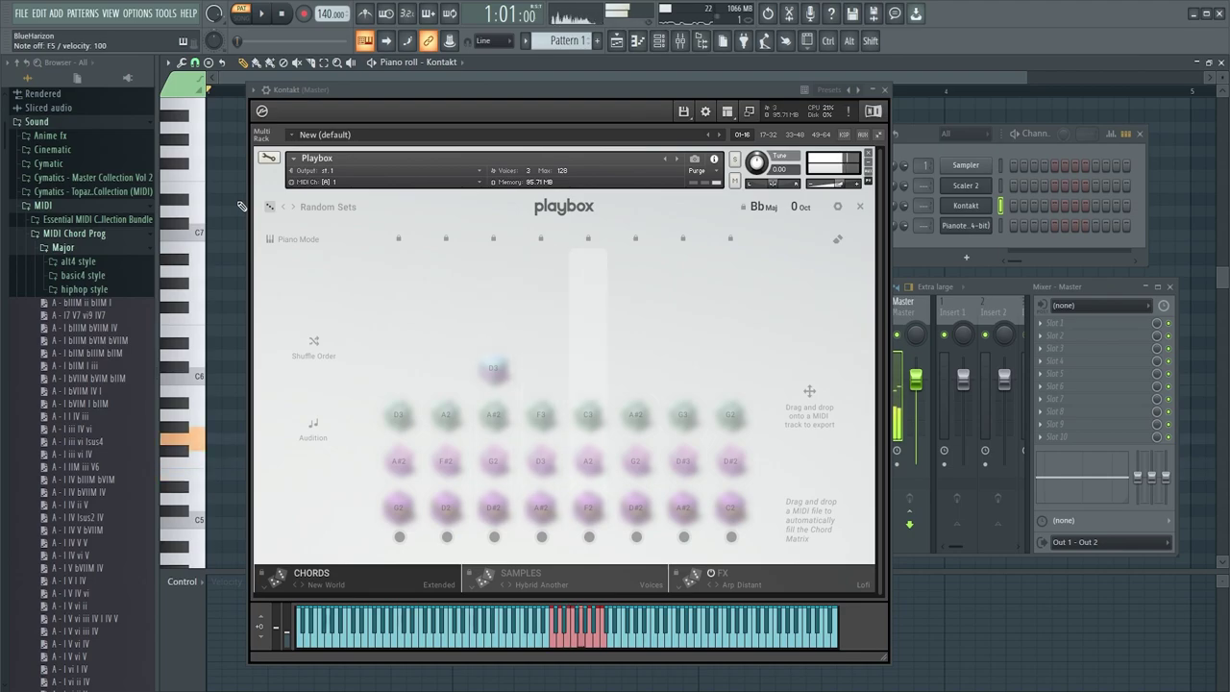
{"action": "key", "text": "n"}
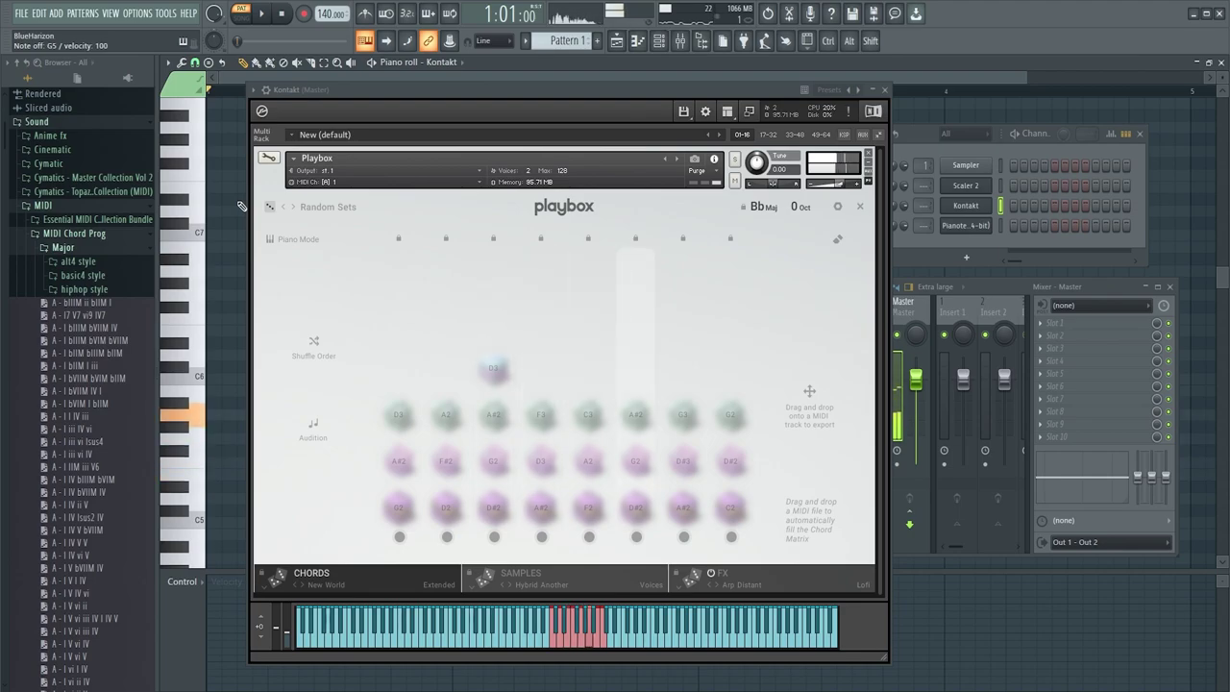
Step: Play the last two chords of the shuffled New World sequence with the notes B5 and C6
{"action": "key", "text": "m"}
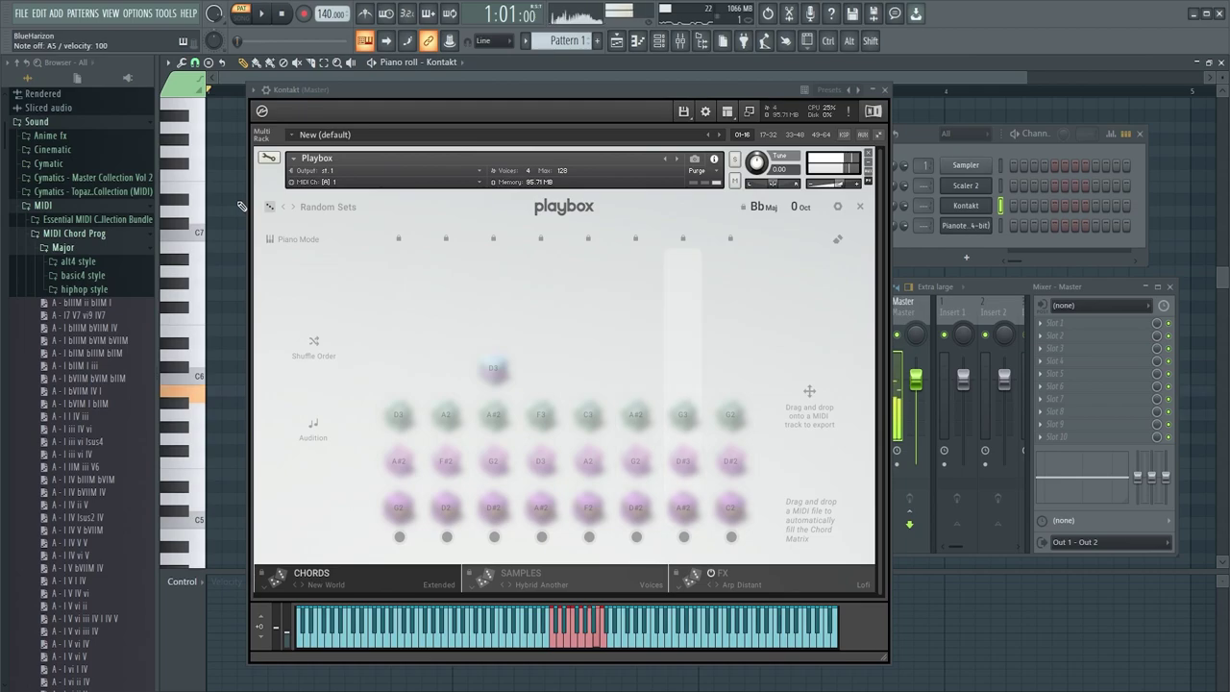
{"action": "key", "text": "comma"}
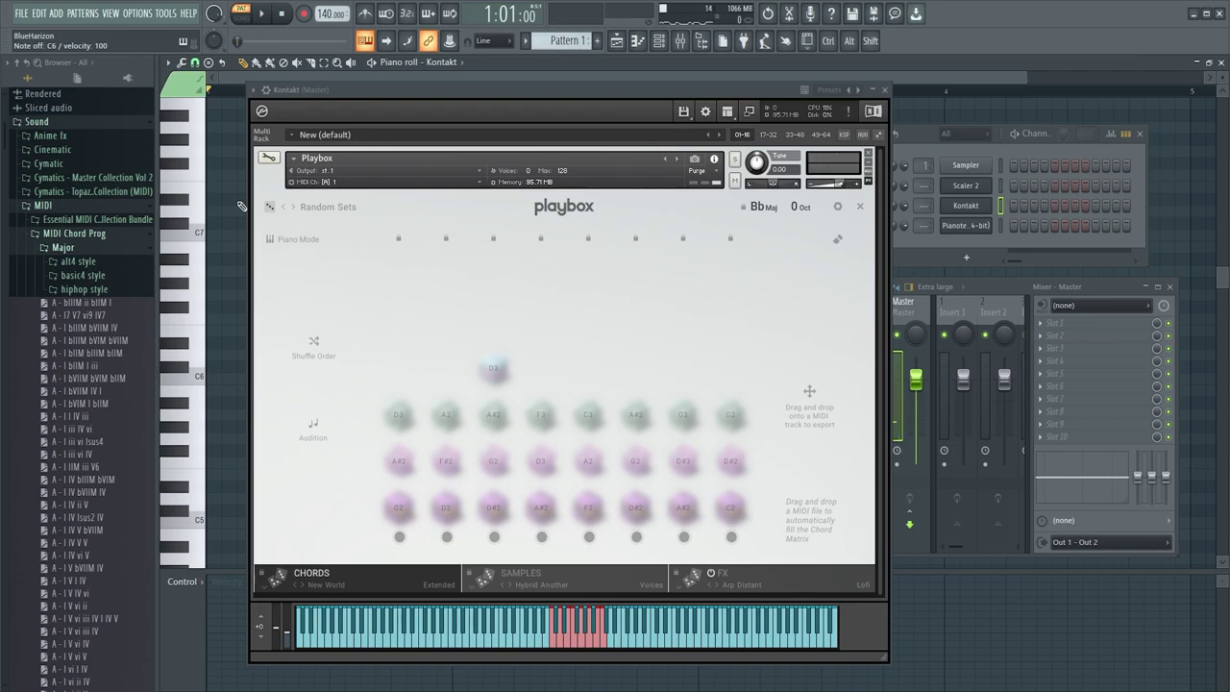
Step: Find the MIDI file "A - I V vi IV" in the Major chord progressions and load it into Playbox's chord matrix
{"action": "scroll", "coordinate": [96, 307], "scroll_direction": "down", "scroll_amount": 8}
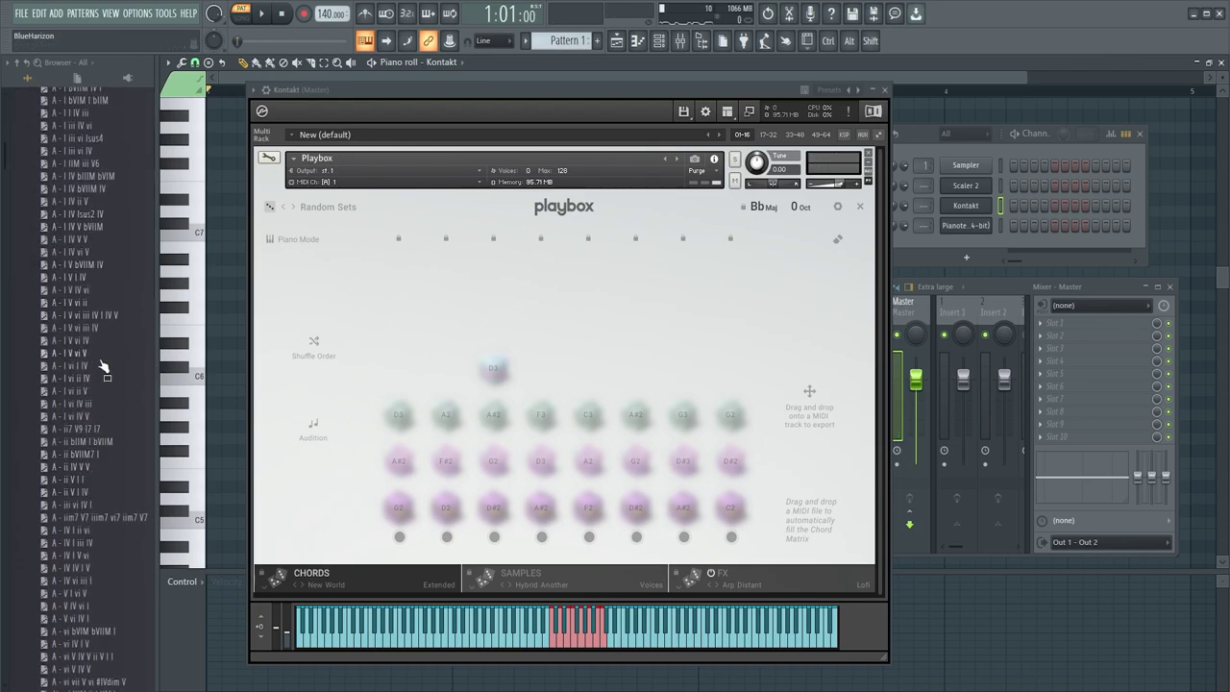
{"action": "scroll", "coordinate": [72, 341], "scroll_direction": "up", "scroll_amount": 8}
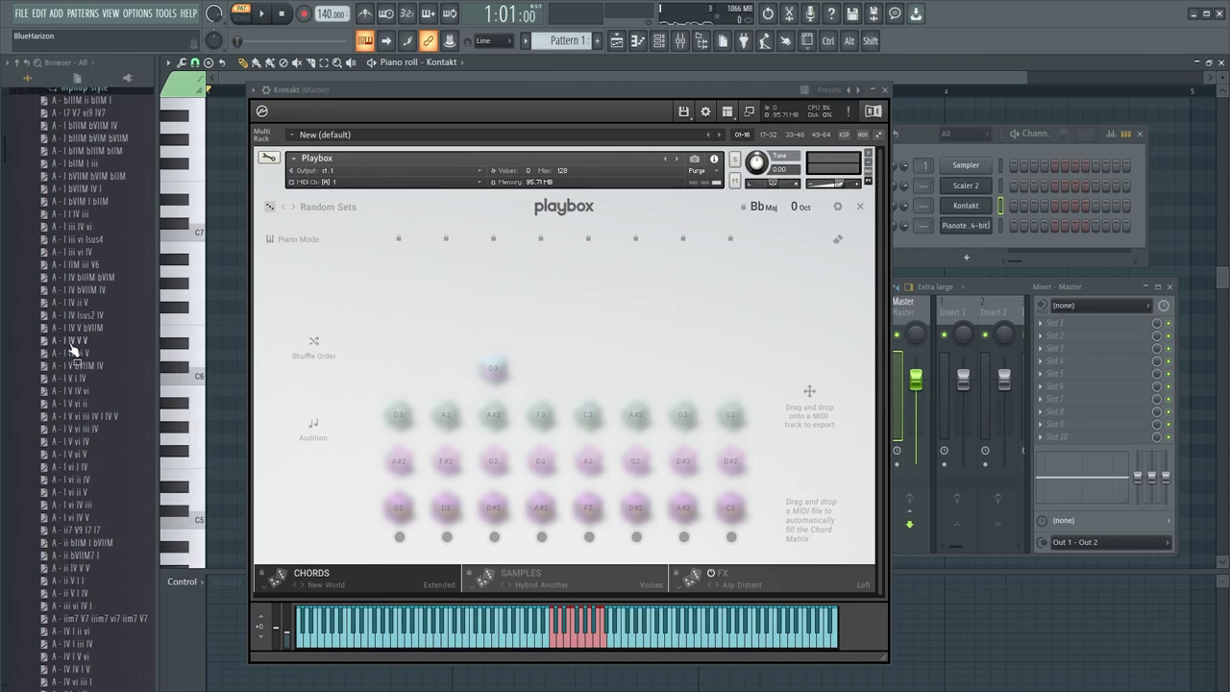
{"action": "scroll", "coordinate": [90, 324], "scroll_direction": "down", "scroll_amount": 5}
{"action": "scroll", "coordinate": [113, 442], "scroll_direction": "down", "scroll_amount": 3}
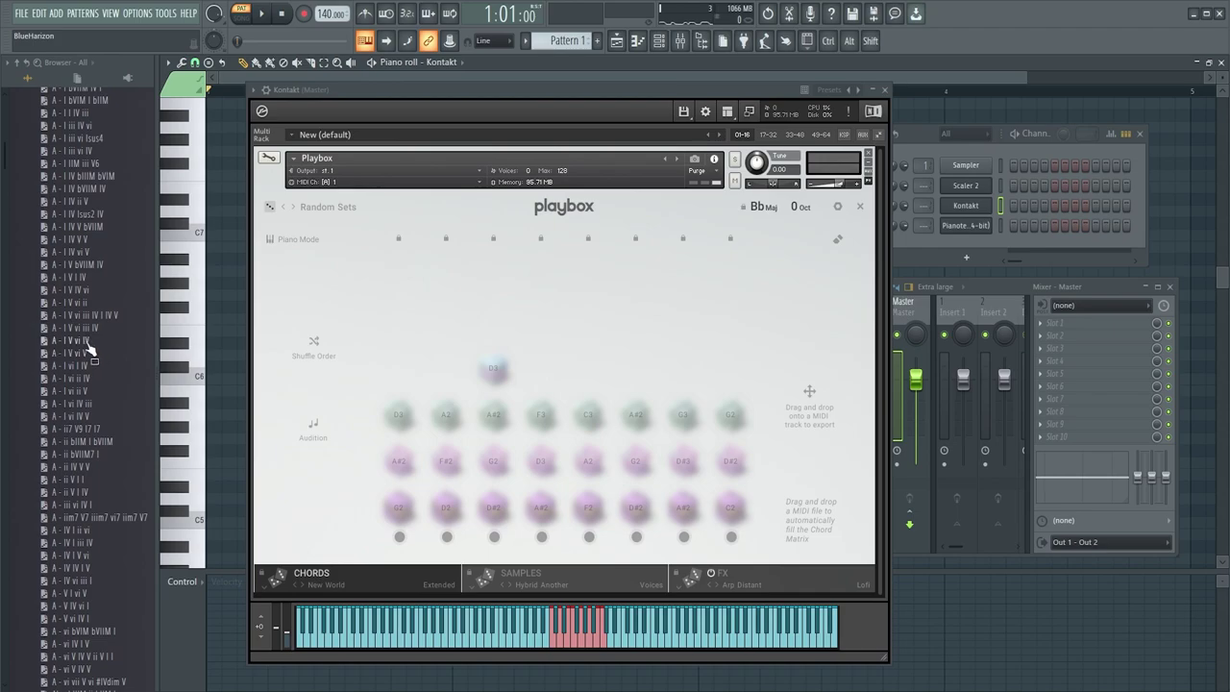
{"action": "left_click_drag", "start_coordinate": [88, 344], "coordinate": [634, 432]}
Step: Play the four imported chords in order with the notes C5, D5, E5 and F5
{"action": "right_click", "coordinate": [229, 257]}
{"action": "key", "text": "z"}
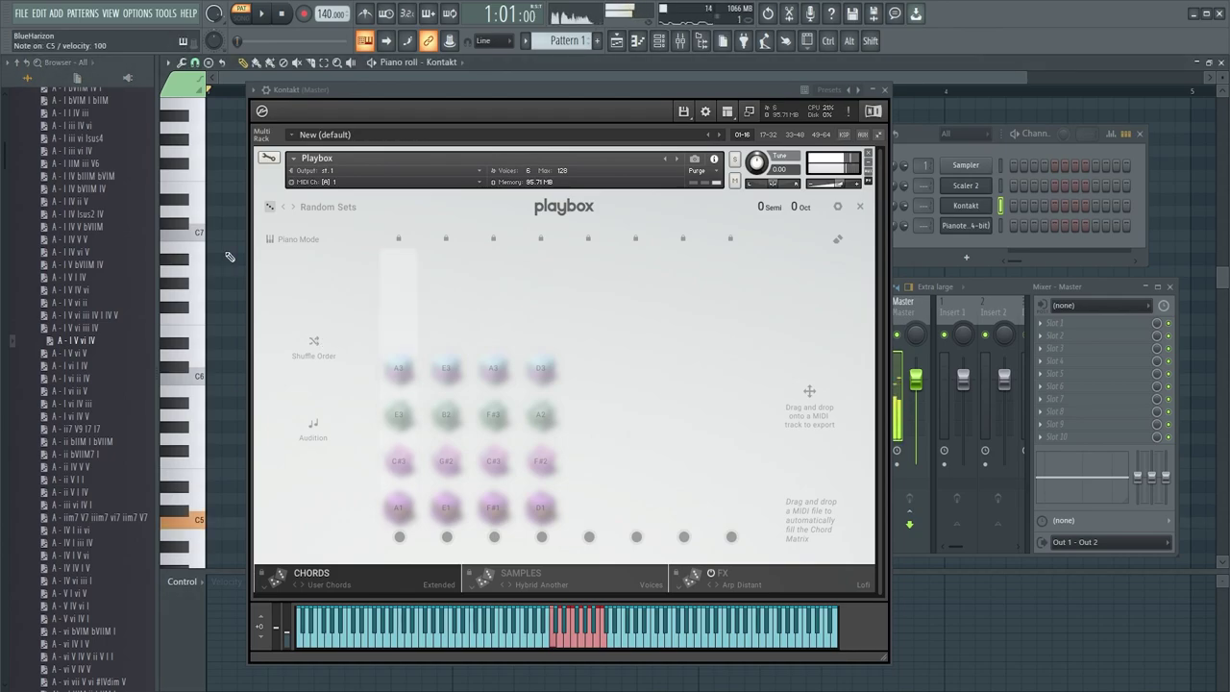
{"action": "key", "text": "x"}
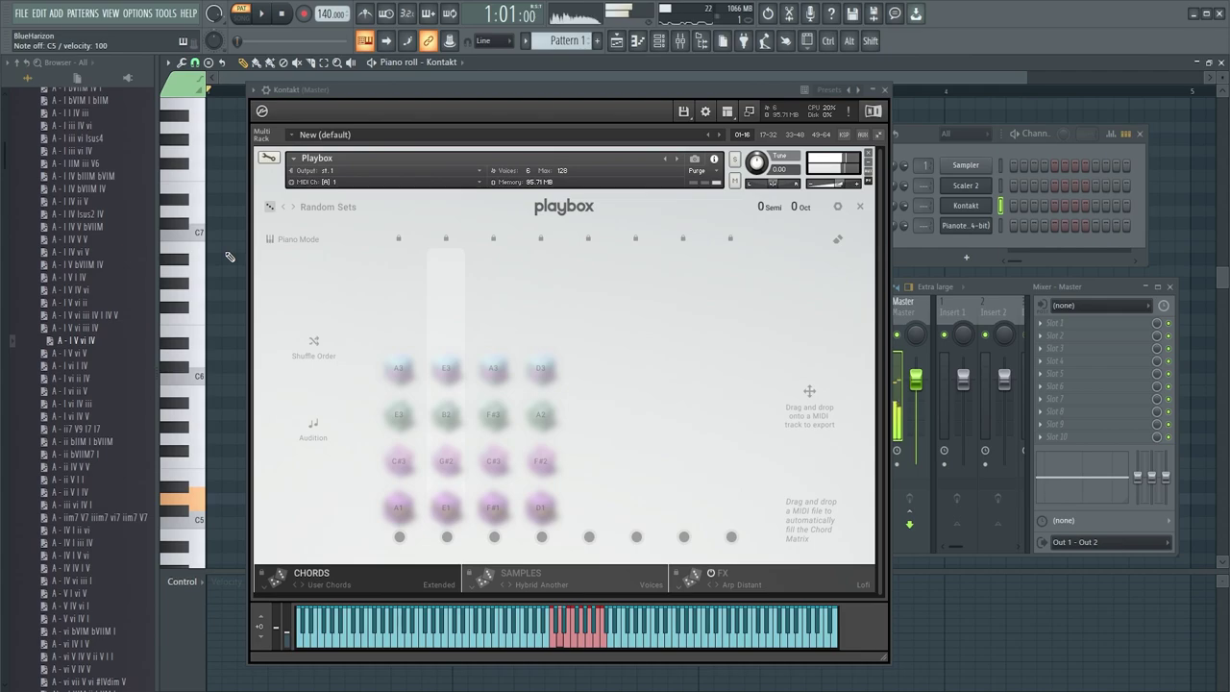
{"action": "key", "text": "c"}
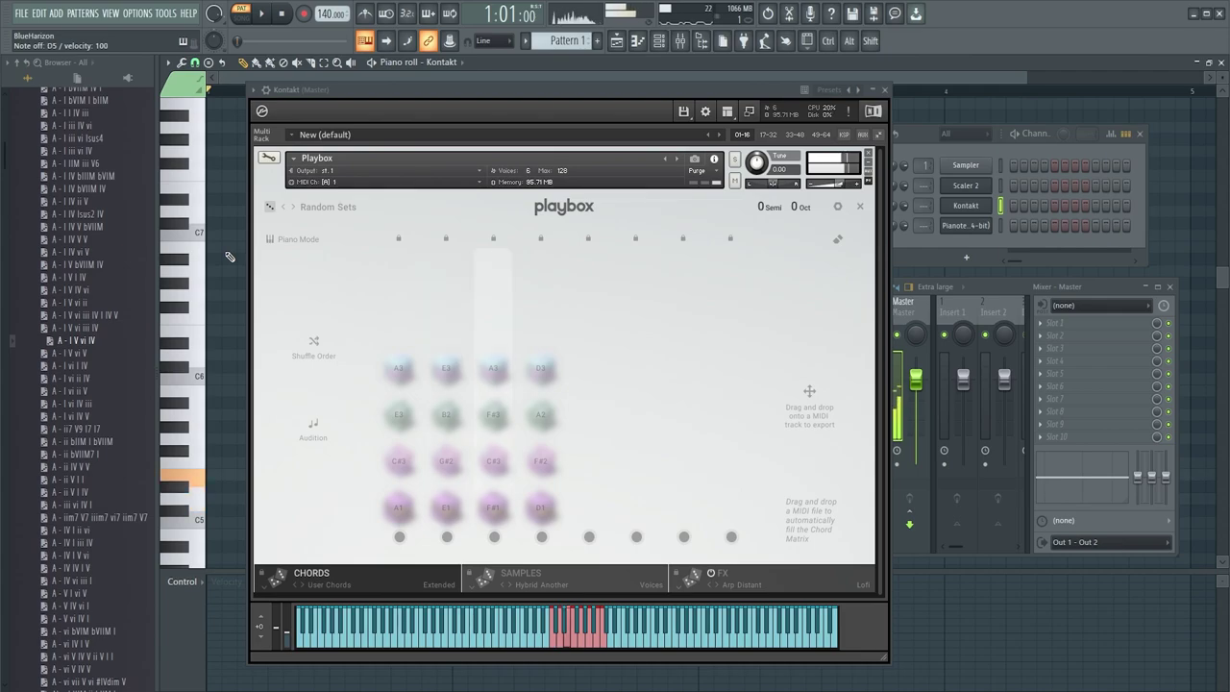
{"action": "key", "text": "v"}
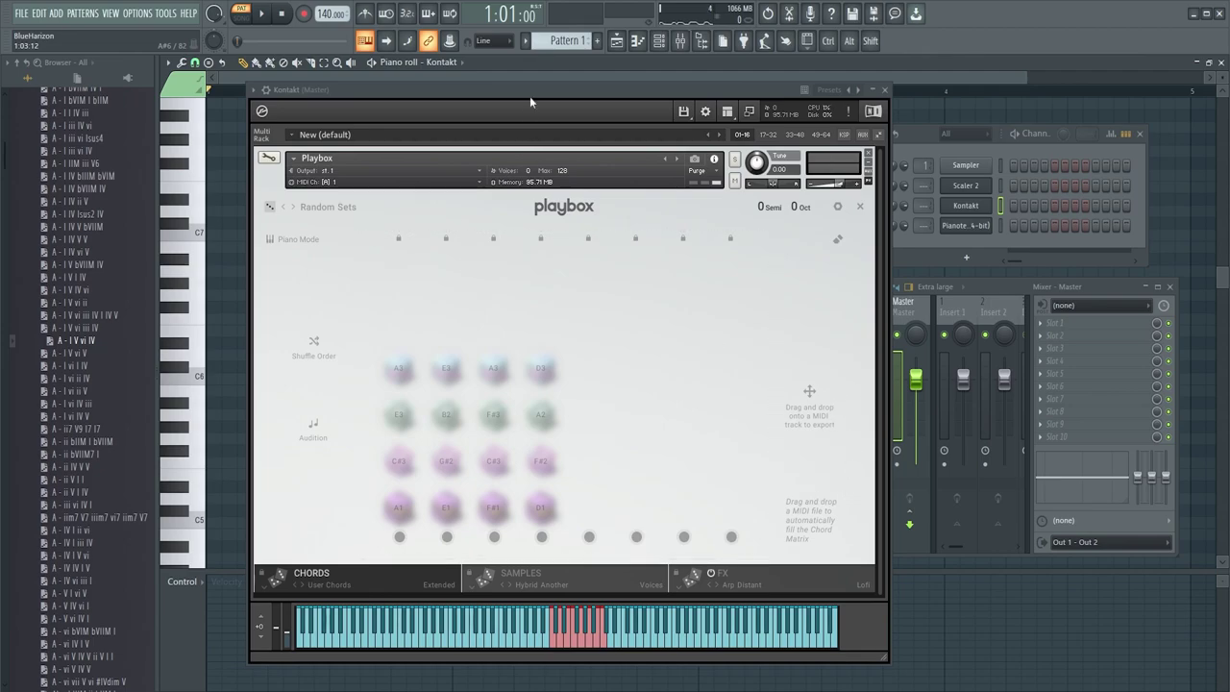
Step: Export the imported four-chord progression from Playbox as MIDI onto the Scaler 2 channel
{"action": "left_click_drag", "start_coordinate": [529, 106], "coordinate": [507, 110]}
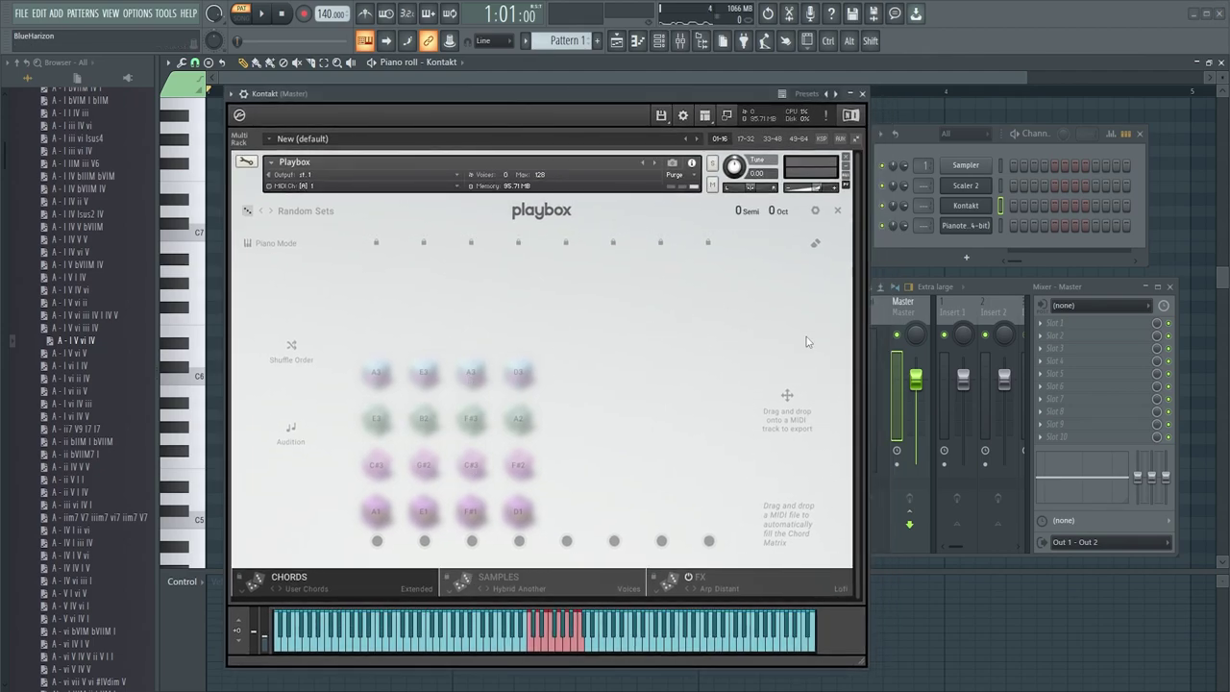
{"action": "left_click", "coordinate": [90, 343]}
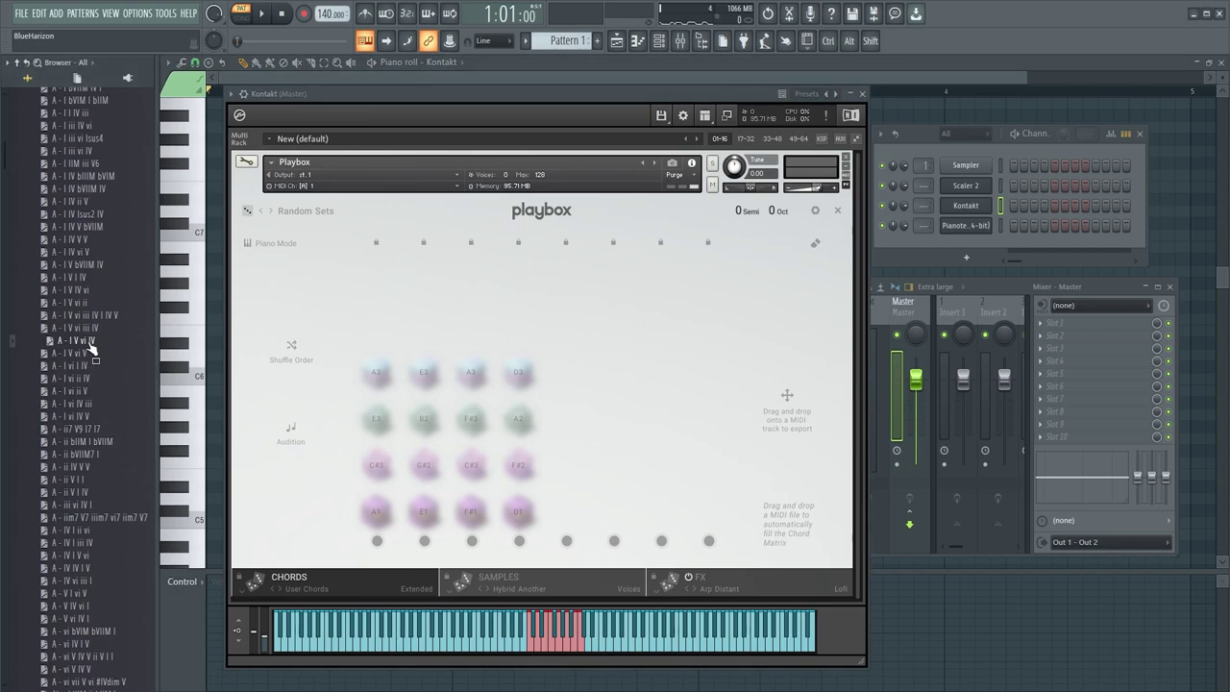
{"action": "left_click_drag", "start_coordinate": [92, 348], "coordinate": [529, 341]}
{"action": "left_click_drag", "start_coordinate": [787, 402], "coordinate": [963, 235]}
{"action": "left_click_drag", "start_coordinate": [986, 191], "coordinate": [987, 188]}
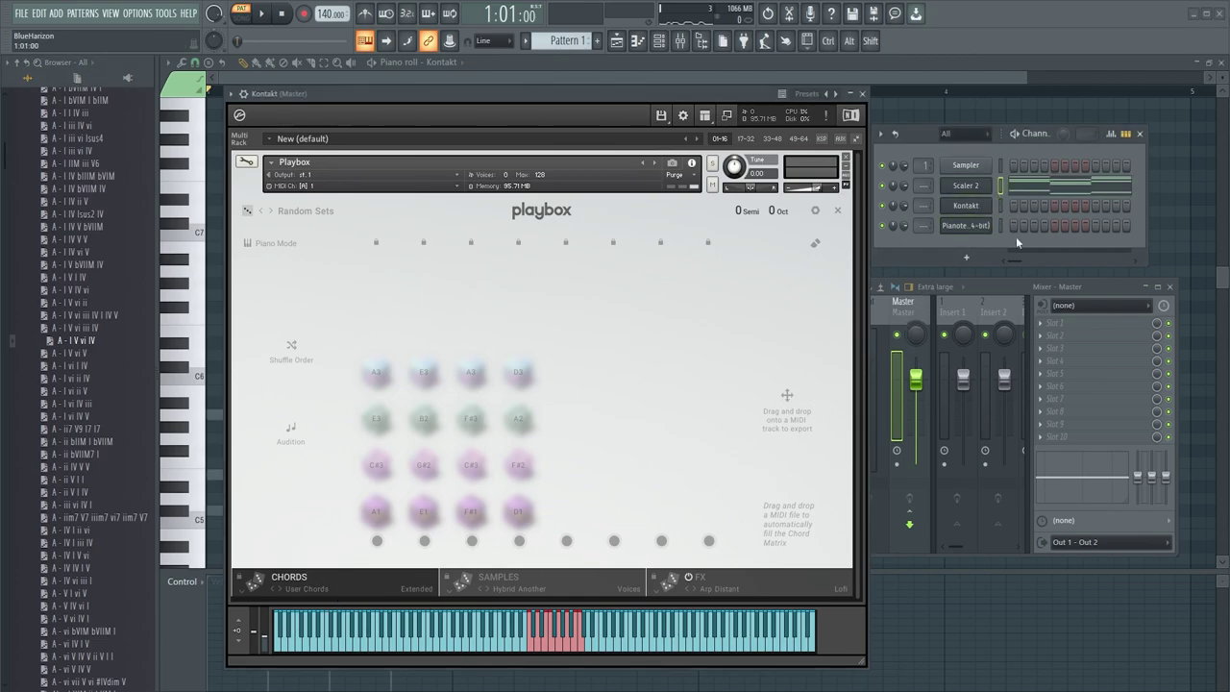
Step: Collapse the Kontakt window, expand Scaler 2 and place it over the middle of the piano roll
{"action": "left_click", "coordinate": [850, 94]}
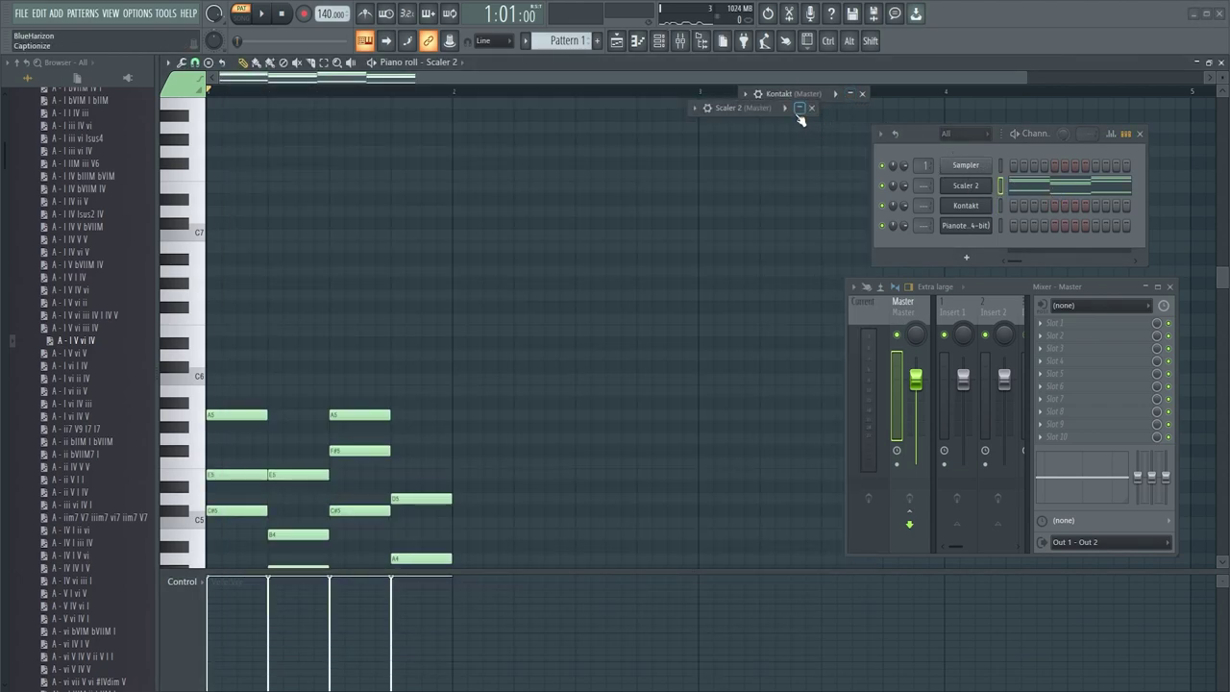
{"action": "left_click", "coordinate": [798, 108]}
{"action": "left_click_drag", "start_coordinate": [595, 110], "coordinate": [634, 177]}
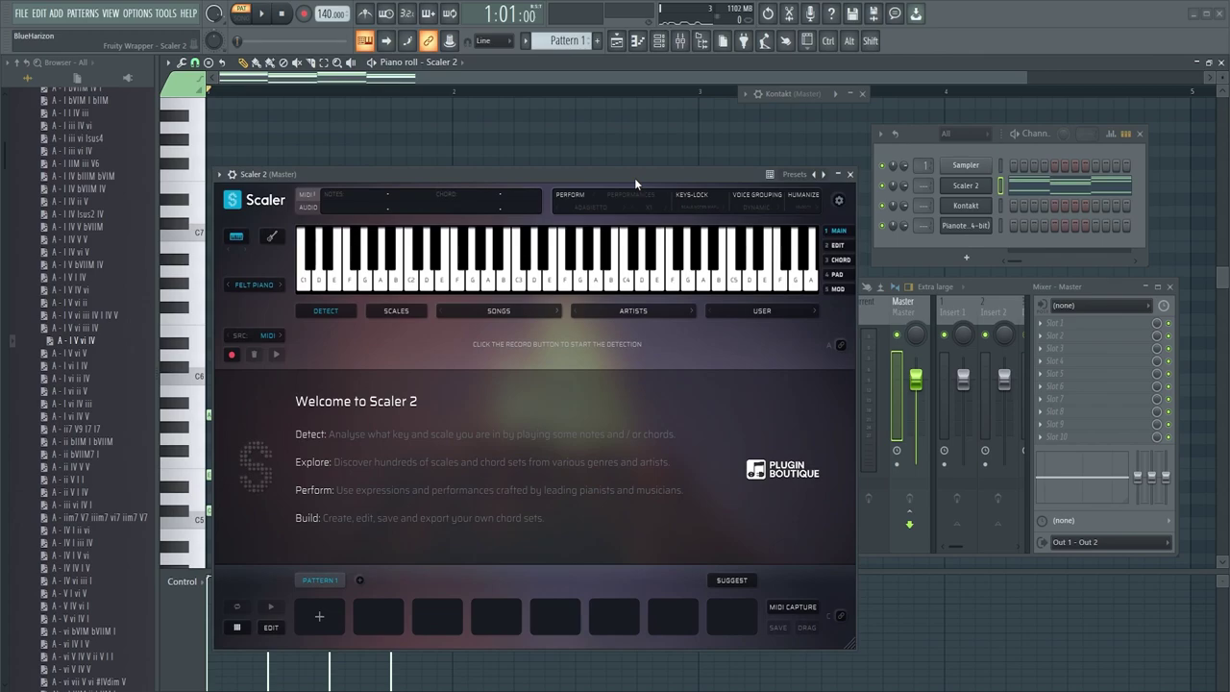
{"action": "left_click_drag", "start_coordinate": [634, 177], "coordinate": [857, 144]}
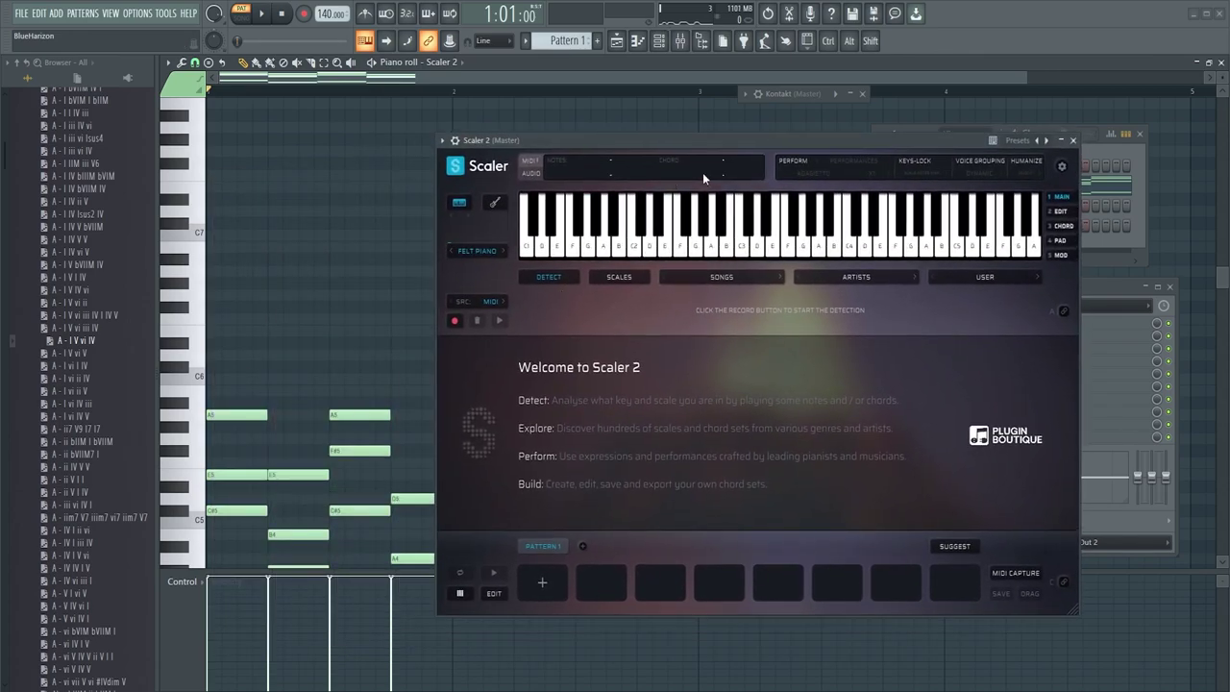
{"action": "left_click_drag", "start_coordinate": [714, 143], "coordinate": [600, 193]}
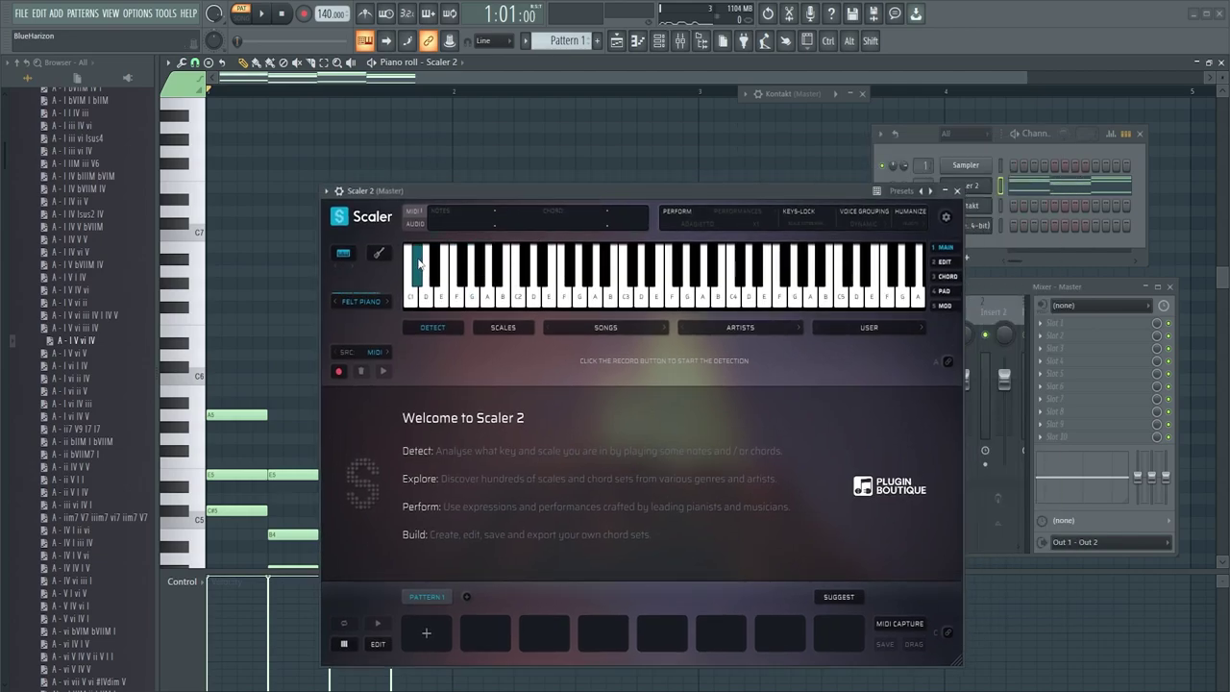
Step: Start MIDI chord detection in Scaler 2, play the pattern so its chords are captured, and stop playback
{"action": "left_click", "coordinate": [339, 373]}
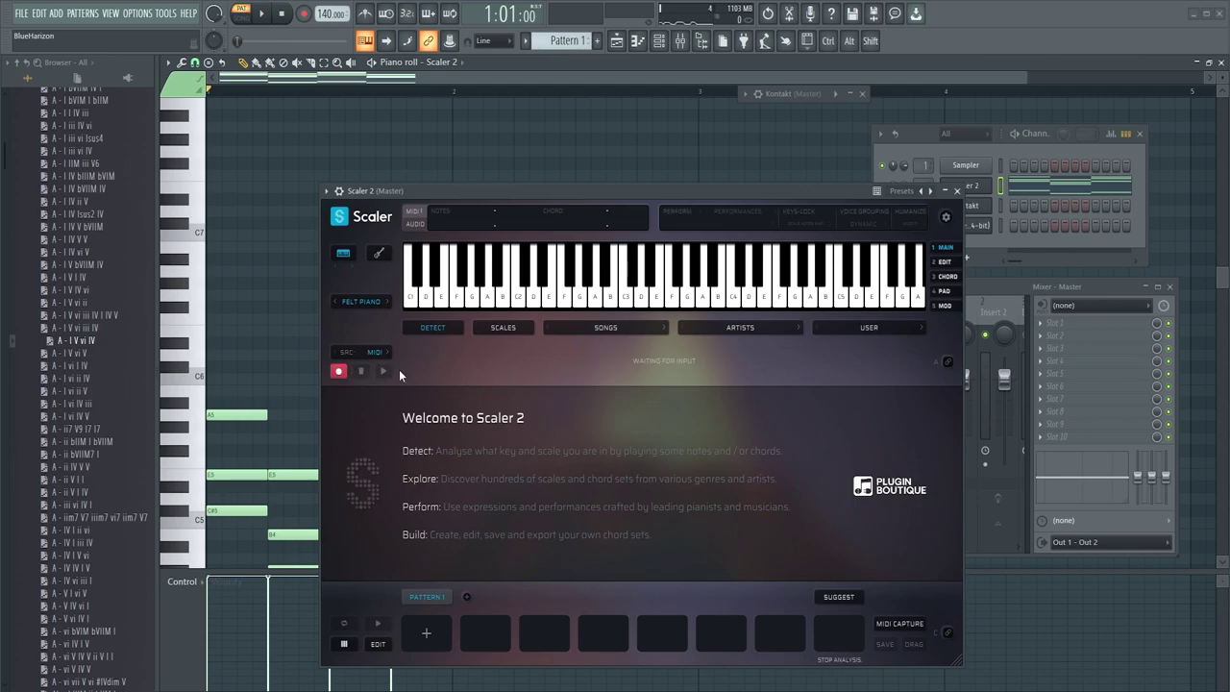
{"action": "left_click", "coordinate": [327, 191]}
{"action": "left_click", "coordinate": [327, 191]}
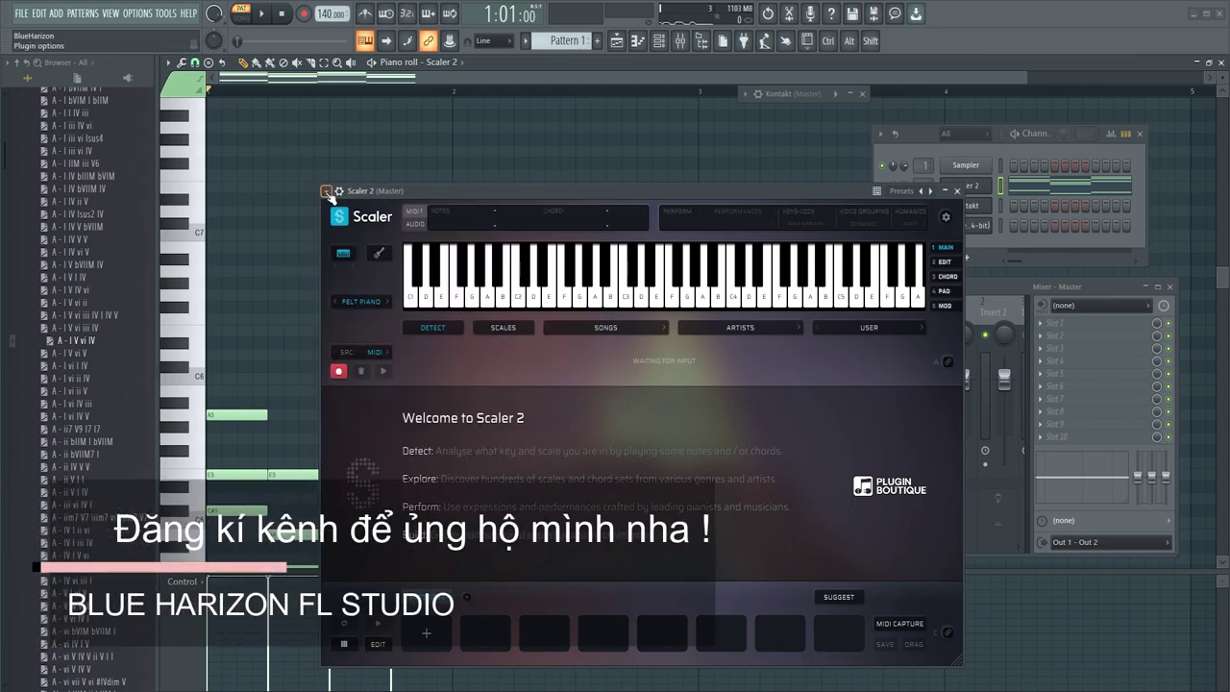
{"action": "left_click", "coordinate": [261, 13]}
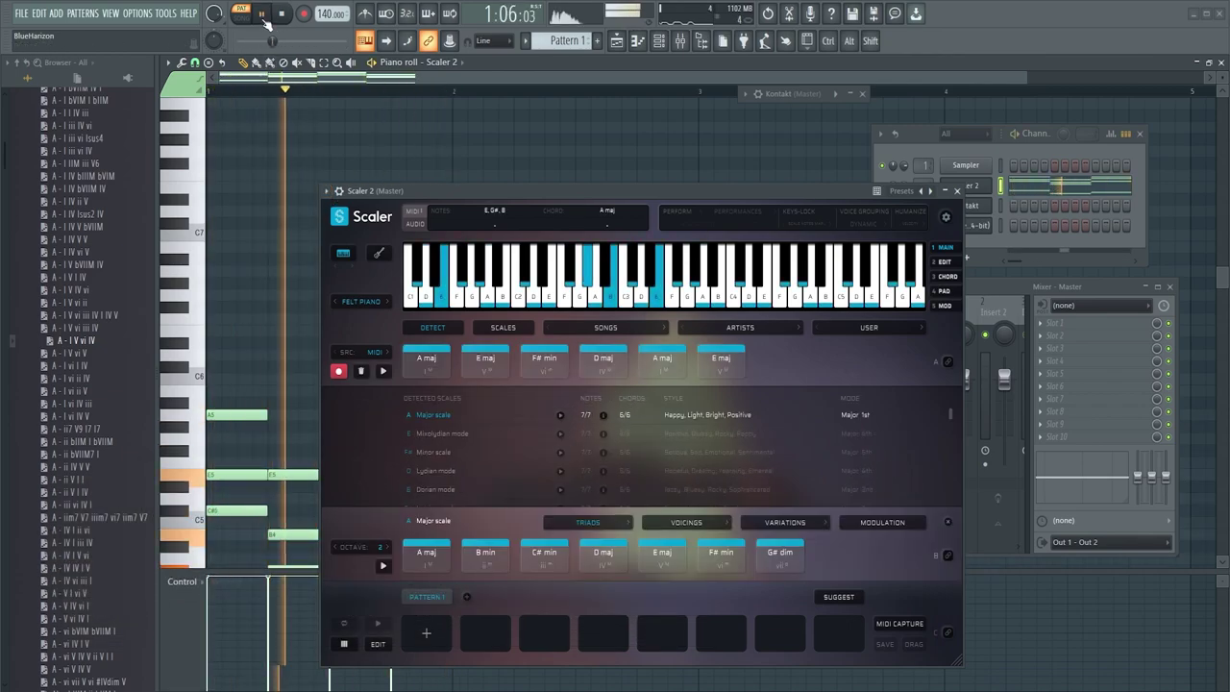
{"action": "left_click", "coordinate": [263, 18]}
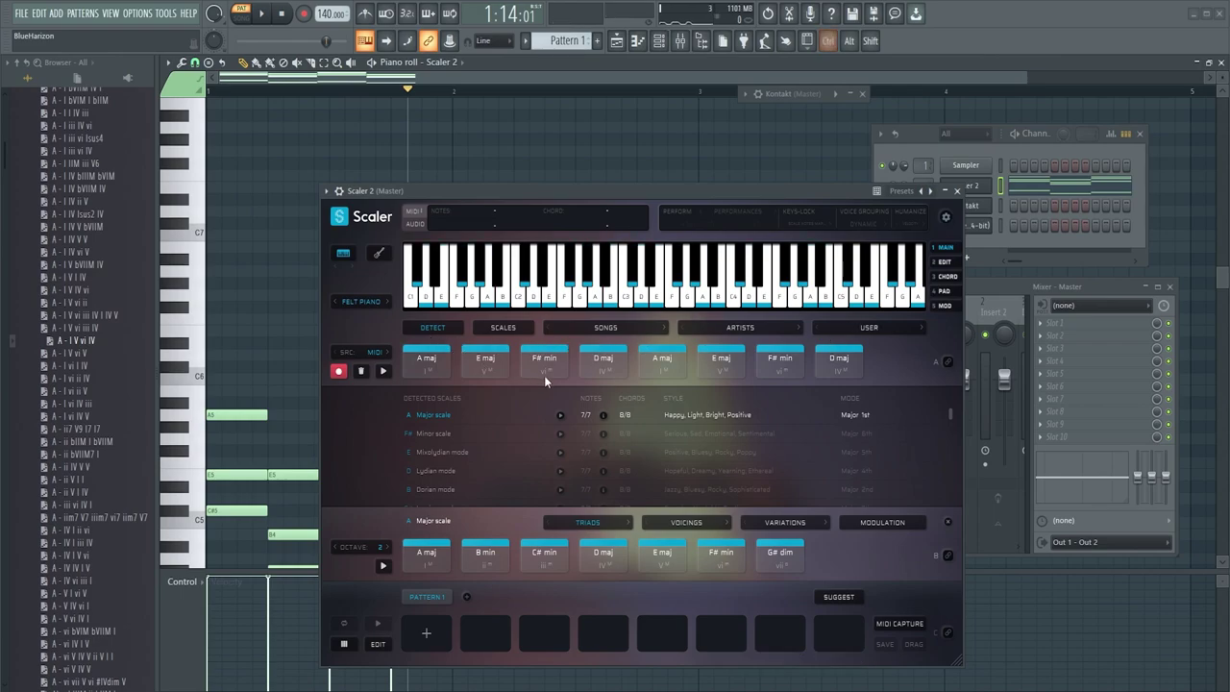
Step: Delete the four repeated chords after the first D maj from the detected chords, and cut all notes from Scaler 2's piano roll
{"action": "left_click_drag", "start_coordinate": [394, 341], "coordinate": [595, 391]}
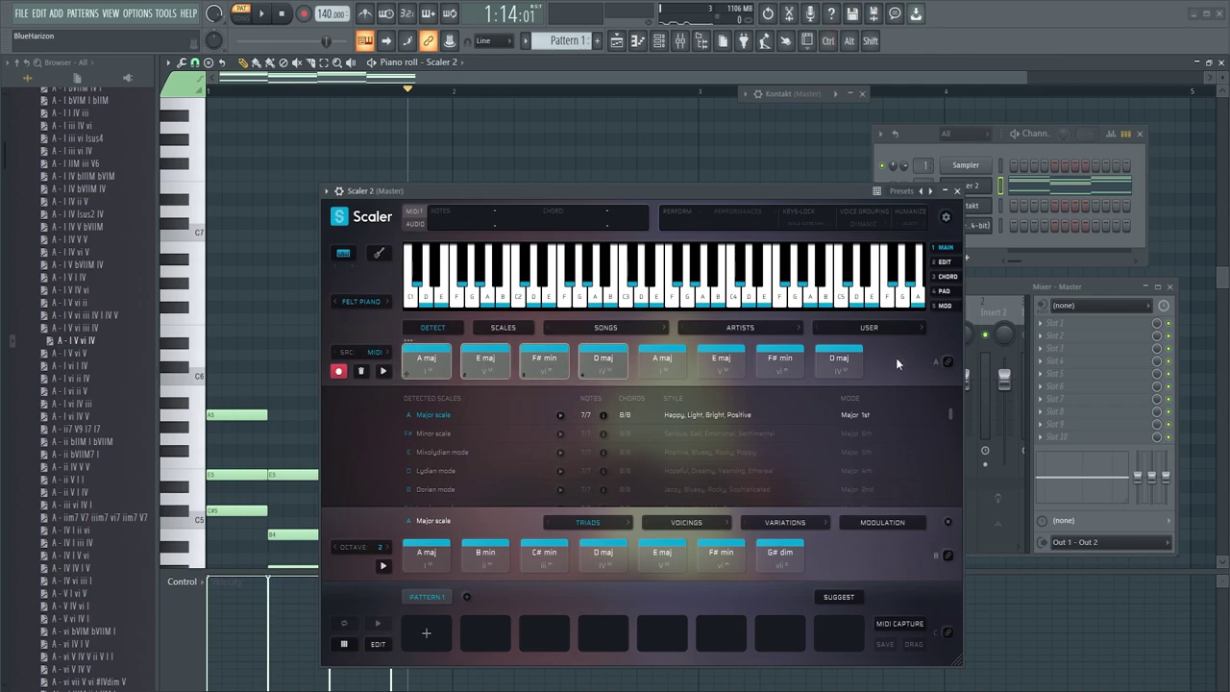
{"action": "left_click_drag", "start_coordinate": [550, 190], "coordinate": [682, 179]}
{"action": "scroll", "coordinate": [394, 243], "scroll_direction": "down", "scroll_amount": 5}
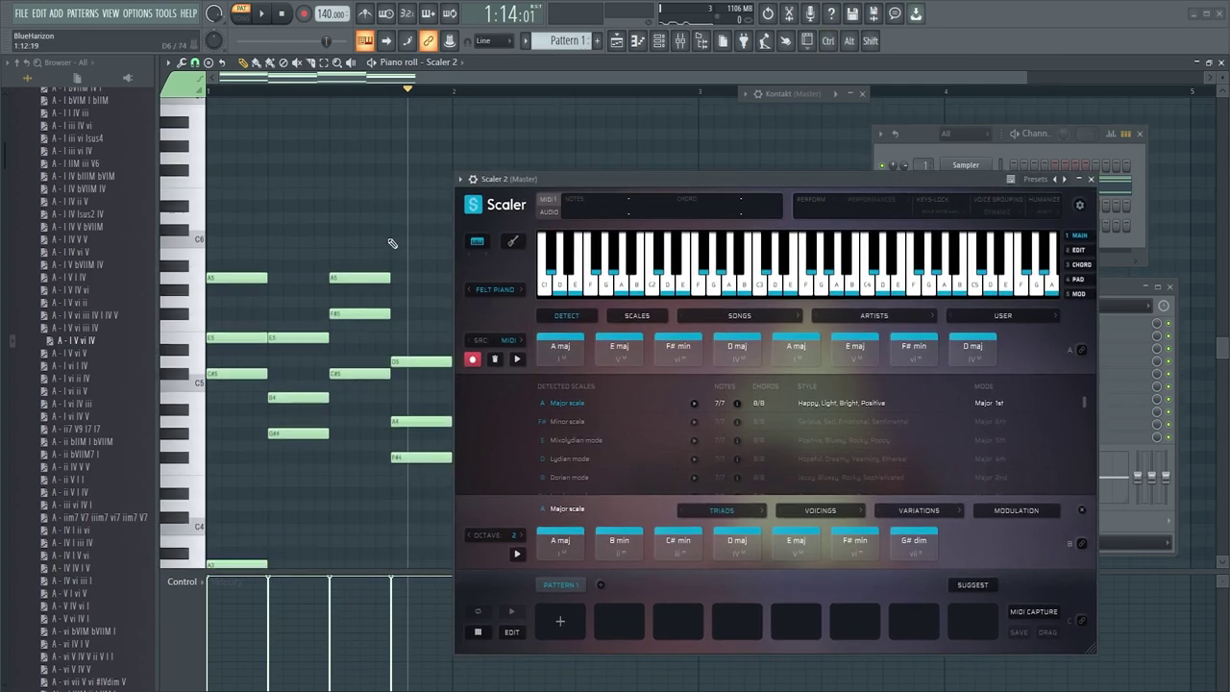
{"action": "scroll", "coordinate": [394, 243], "scroll_direction": "down", "scroll_amount": 4}
{"action": "left_click_drag", "start_coordinate": [643, 202], "coordinate": [701, 172]}
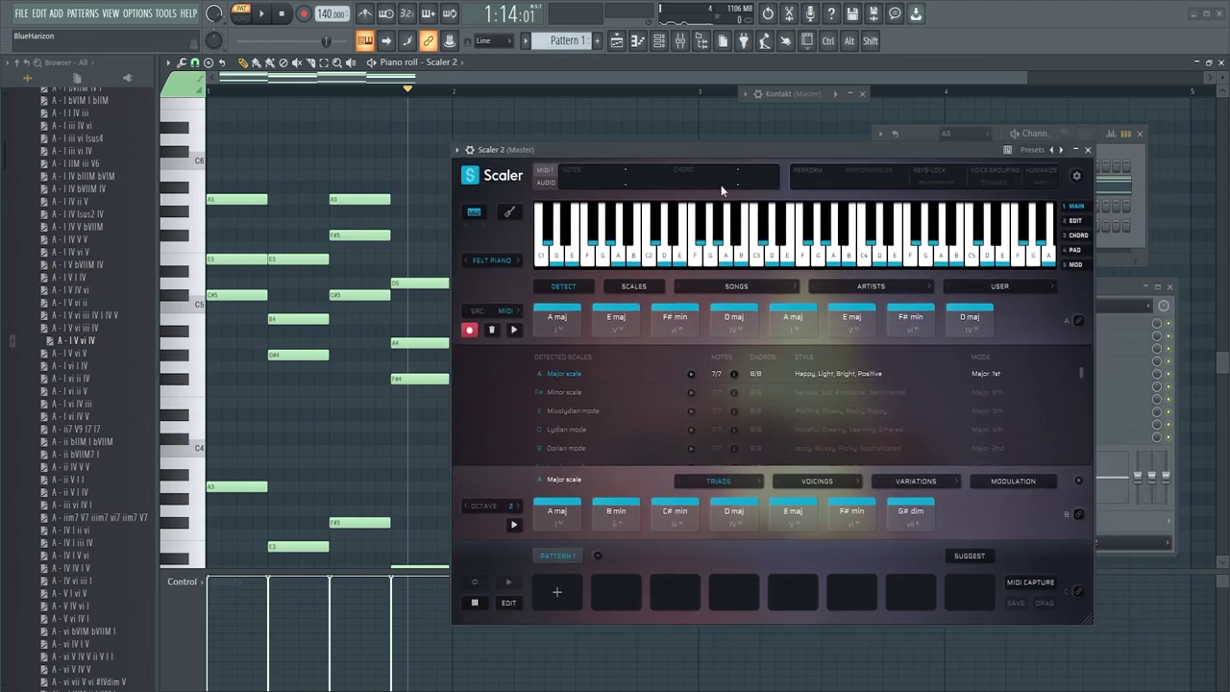
{"action": "left_click_drag", "start_coordinate": [1010, 324], "coordinate": [796, 318]}
{"action": "key", "text": "Delete"}
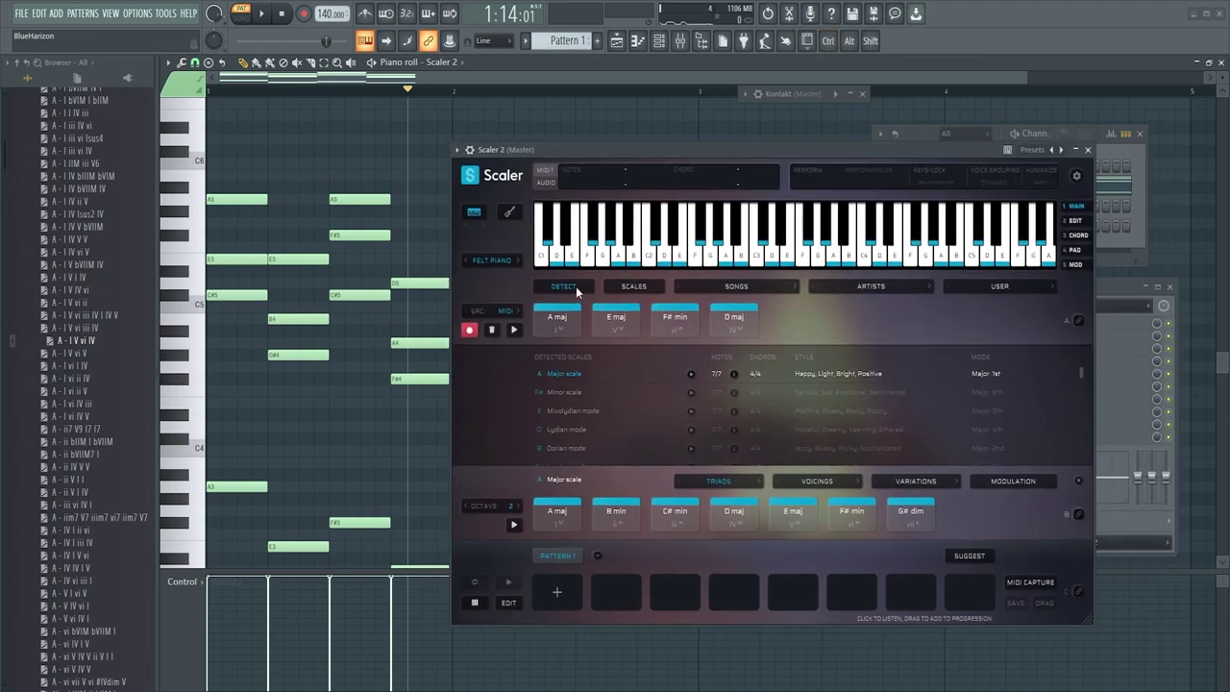
{"action": "key", "text": "ctrl+x"}
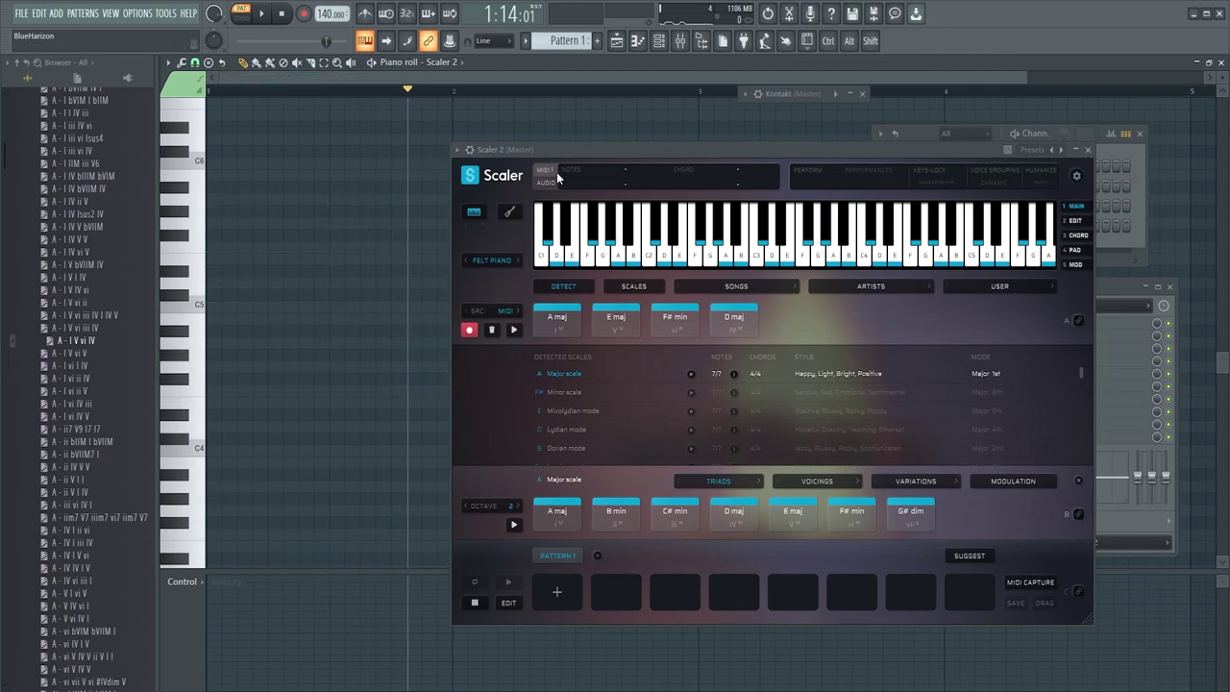
Step: Audition the detected chords A maj, E maj, F# min and D maj and add them to Scaler's Pattern 1 progression
{"action": "left_click", "coordinate": [544, 326]}
{"action": "left_click", "coordinate": [624, 324]}
{"action": "left_click", "coordinate": [677, 322]}
{"action": "left_click", "coordinate": [736, 323]}
{"action": "left_click_drag", "start_coordinate": [803, 330], "coordinate": [572, 585]}
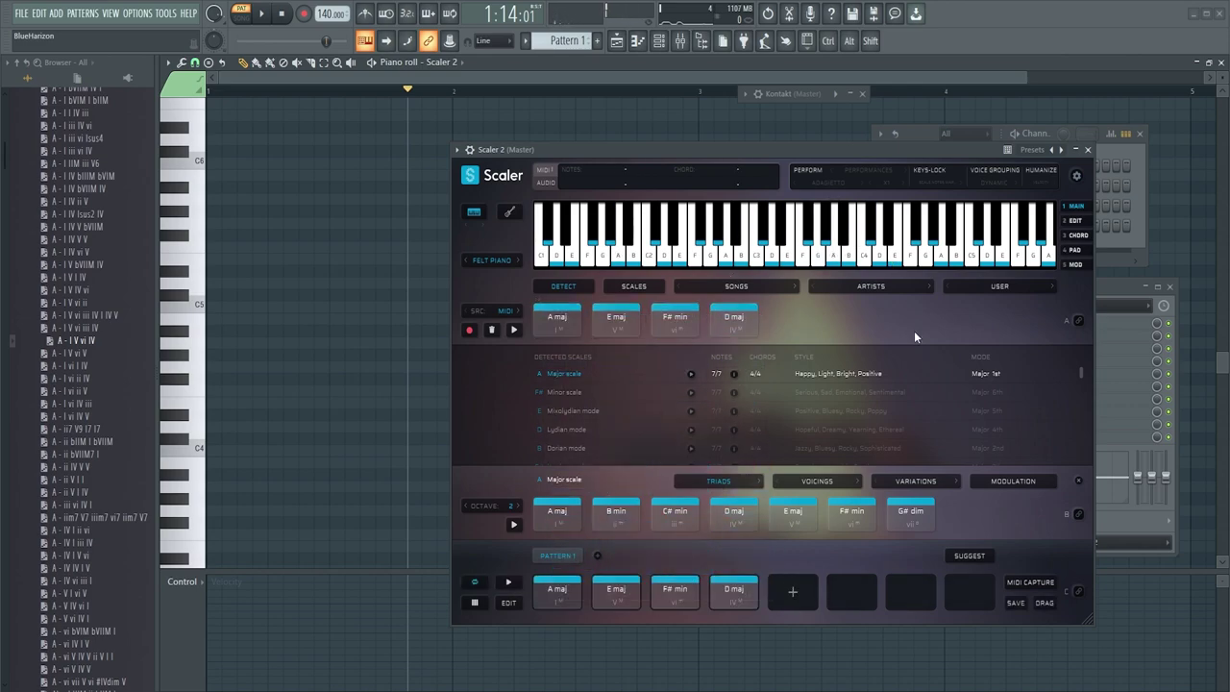
Step: Turn on Perform with the Adagietto performance at x1 and audition the Pattern 1 progression
{"action": "left_click", "coordinate": [811, 172]}
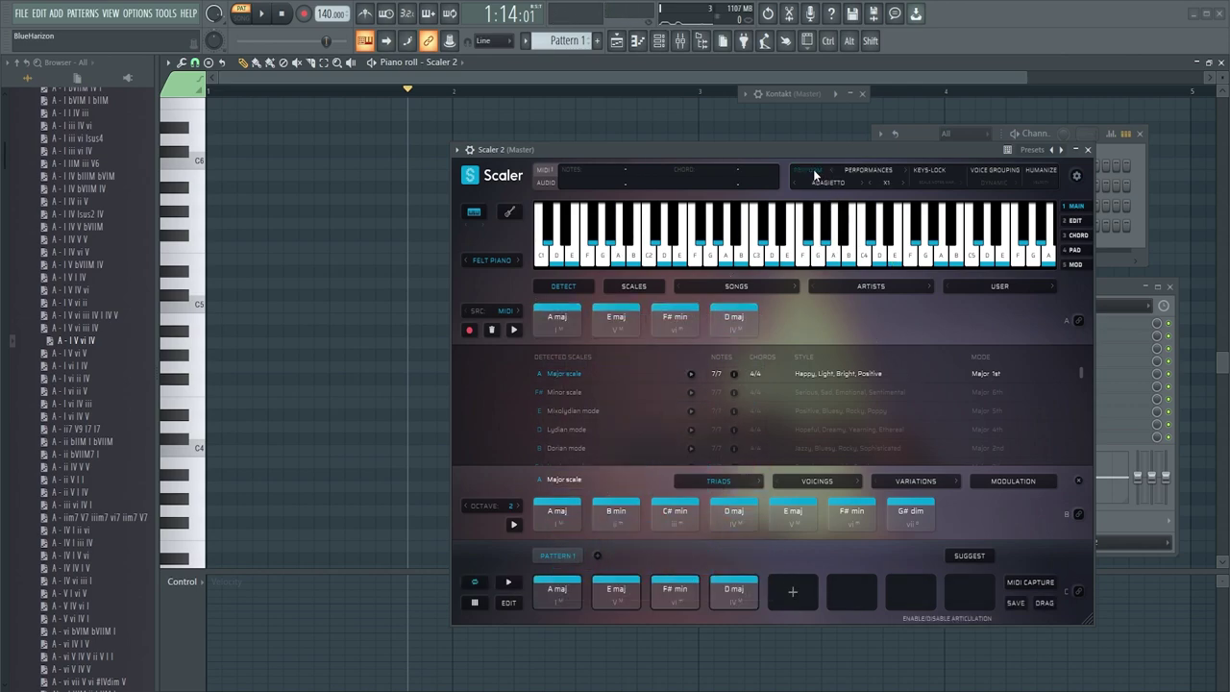
{"action": "left_click", "coordinate": [510, 582]}
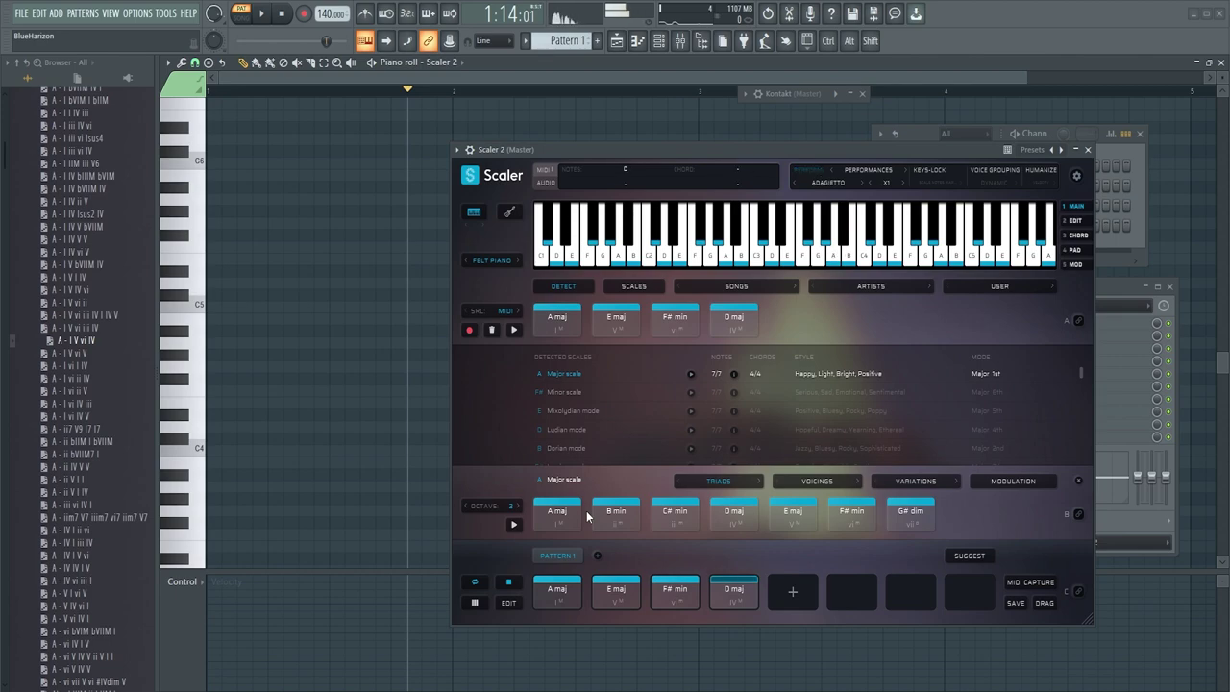
{"action": "left_click", "coordinate": [509, 584]}
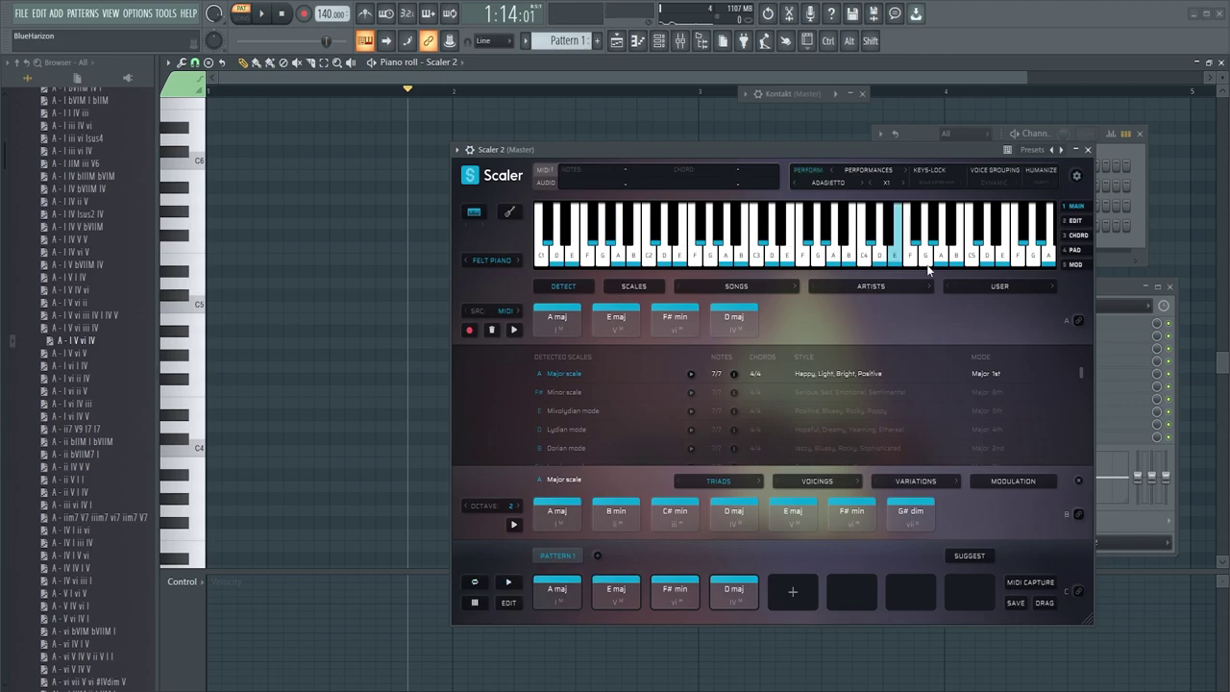
Step: Change the performance to Basic Perf 3 and audition the Pattern 1 progression with it
{"action": "left_click_drag", "start_coordinate": [723, 149], "coordinate": [480, 146]}
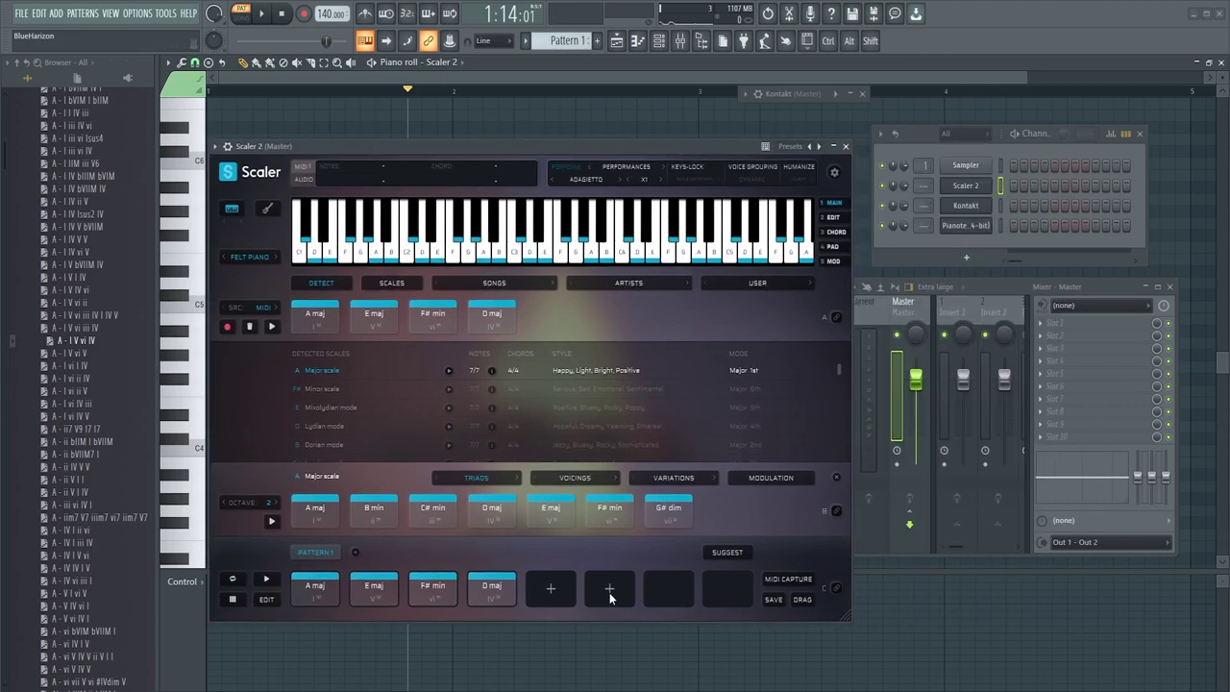
{"action": "left_click", "coordinate": [598, 180]}
{"action": "mouse_move", "coordinate": [615, 194]}
{"action": "mouse_move", "coordinate": [662, 205]}
{"action": "left_click", "coordinate": [741, 220]}
{"action": "left_click", "coordinate": [265, 578]}
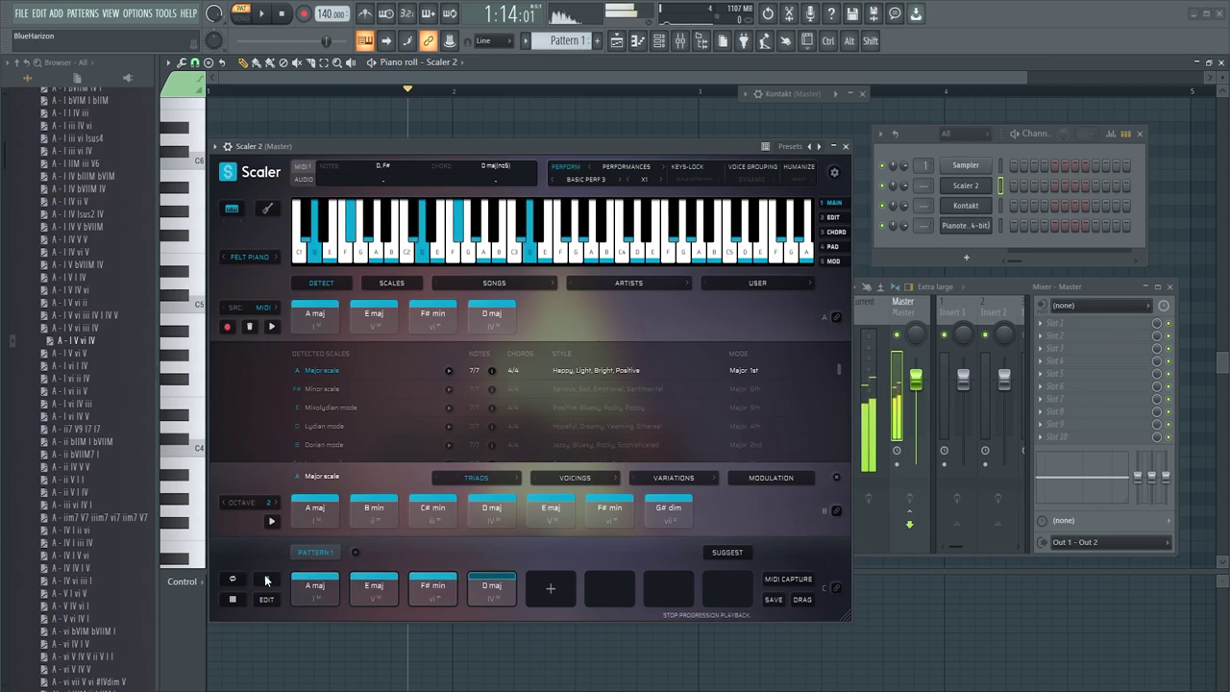
{"action": "left_click", "coordinate": [267, 581]}
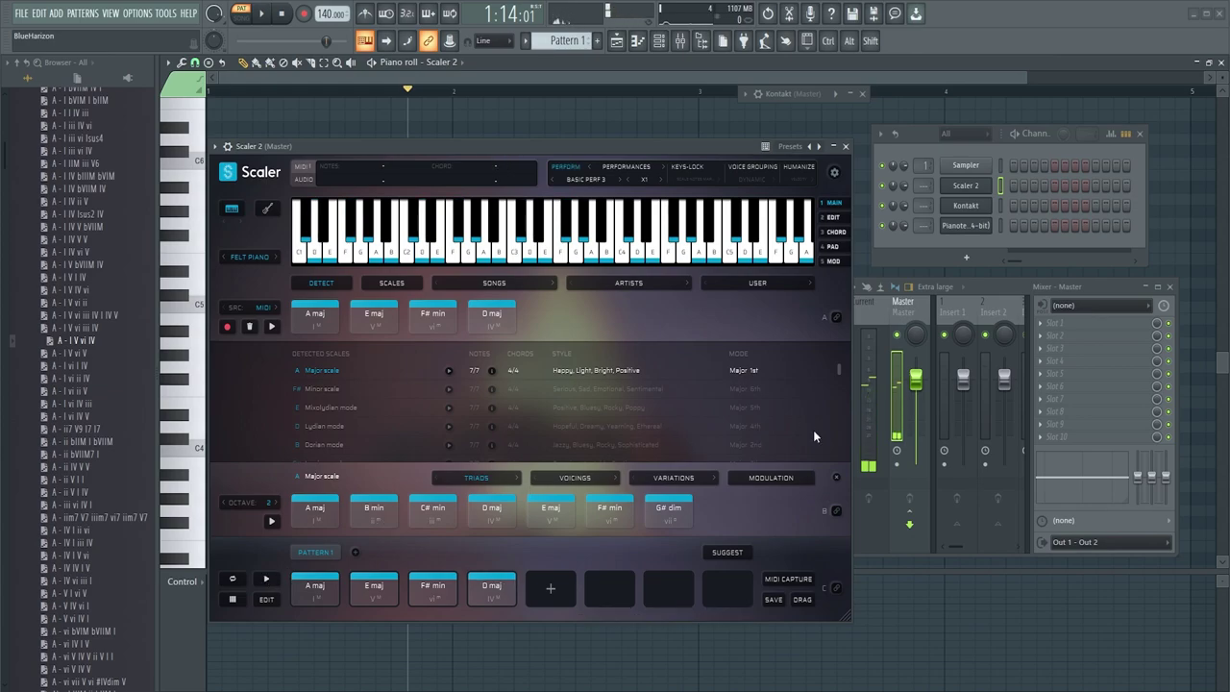
Step: Export the Scaler progression as MIDI onto the Pianoteq 6 channel and replace the Scaler 2 window with Pianoteq's
{"action": "left_click_drag", "start_coordinate": [800, 601], "coordinate": [914, 275]}
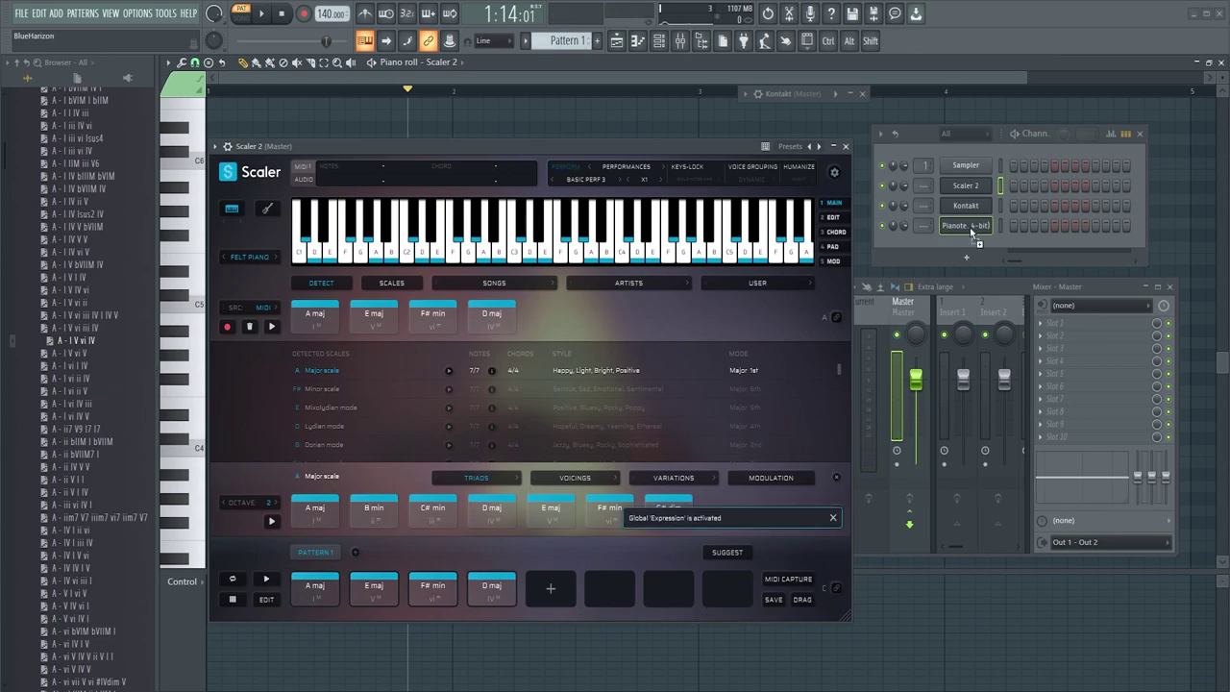
{"action": "left_click_drag", "start_coordinate": [971, 232], "coordinate": [970, 231]}
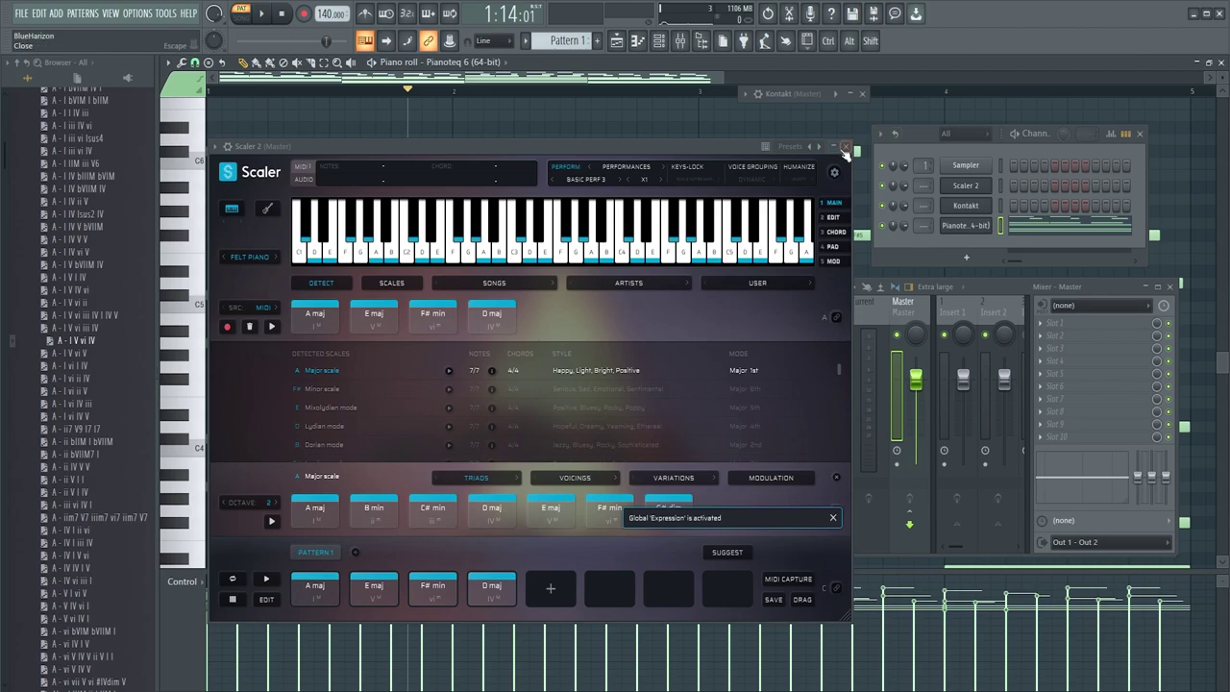
{"action": "left_click", "coordinate": [845, 147]}
{"action": "left_click", "coordinate": [480, 70]}
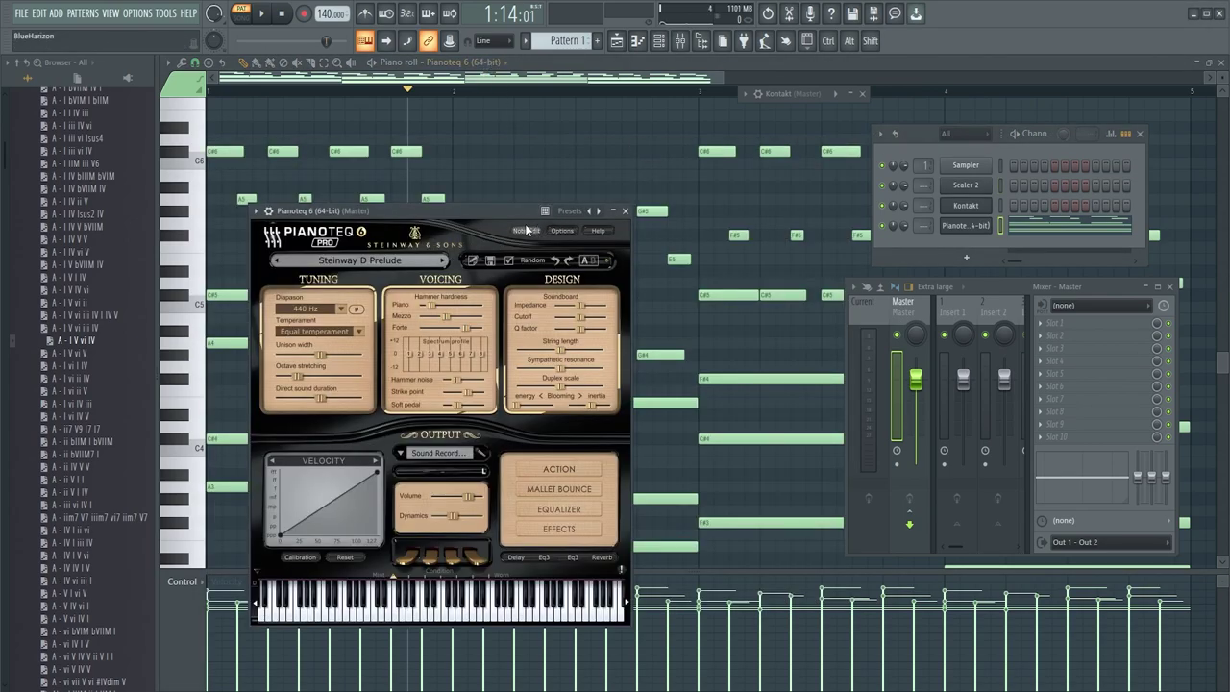
Step: Load the Steinway D Jazz Harizon preset from the My Presets bank in Pianoteq 6 and close its window
{"action": "left_click", "coordinate": [396, 258]}
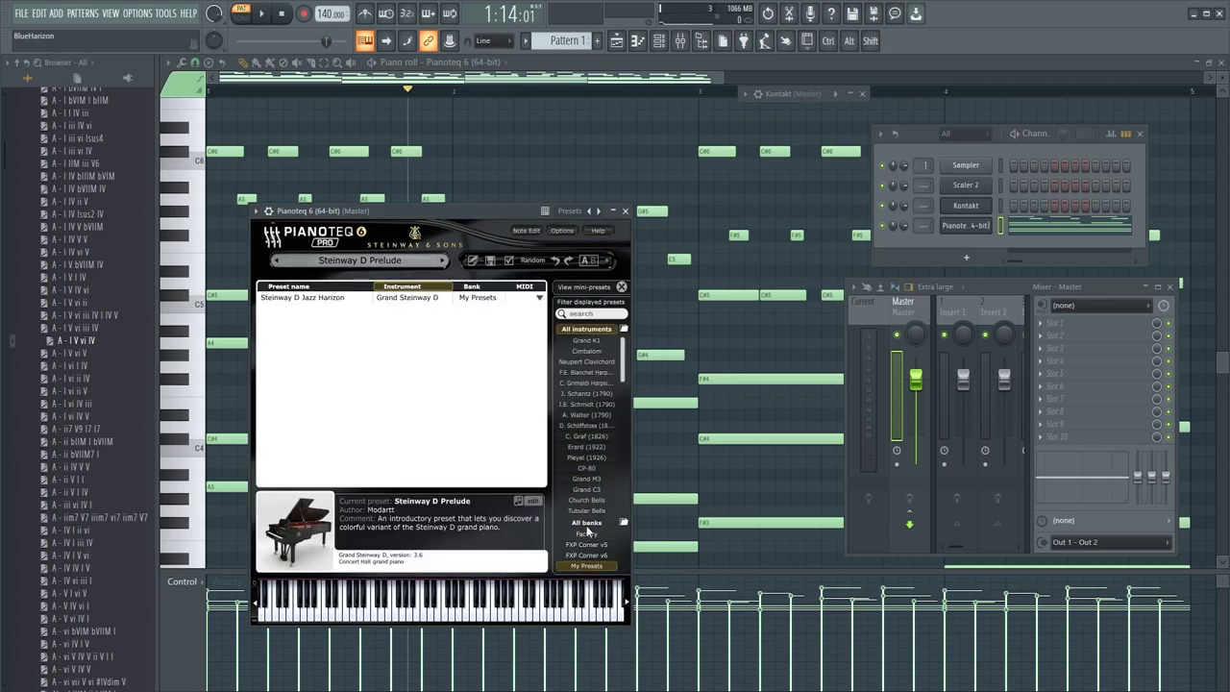
{"action": "left_click", "coordinate": [588, 530]}
{"action": "left_click", "coordinate": [588, 565]}
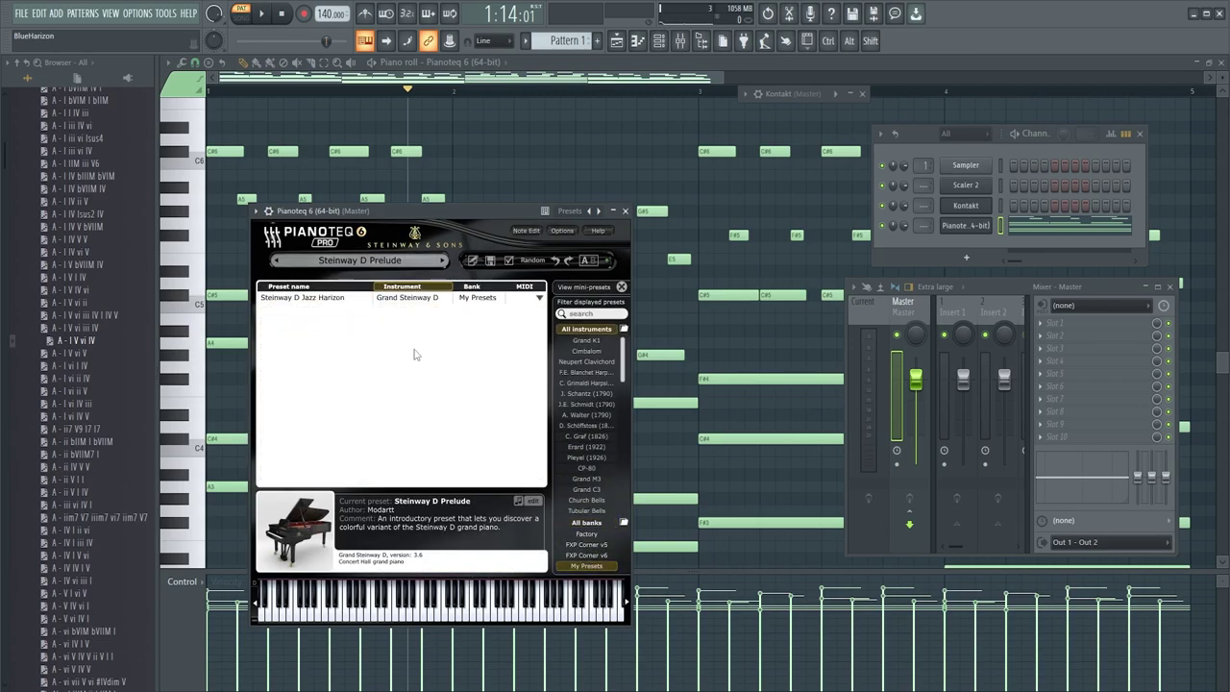
{"action": "double_click", "coordinate": [339, 299]}
{"action": "left_click", "coordinate": [423, 303]}
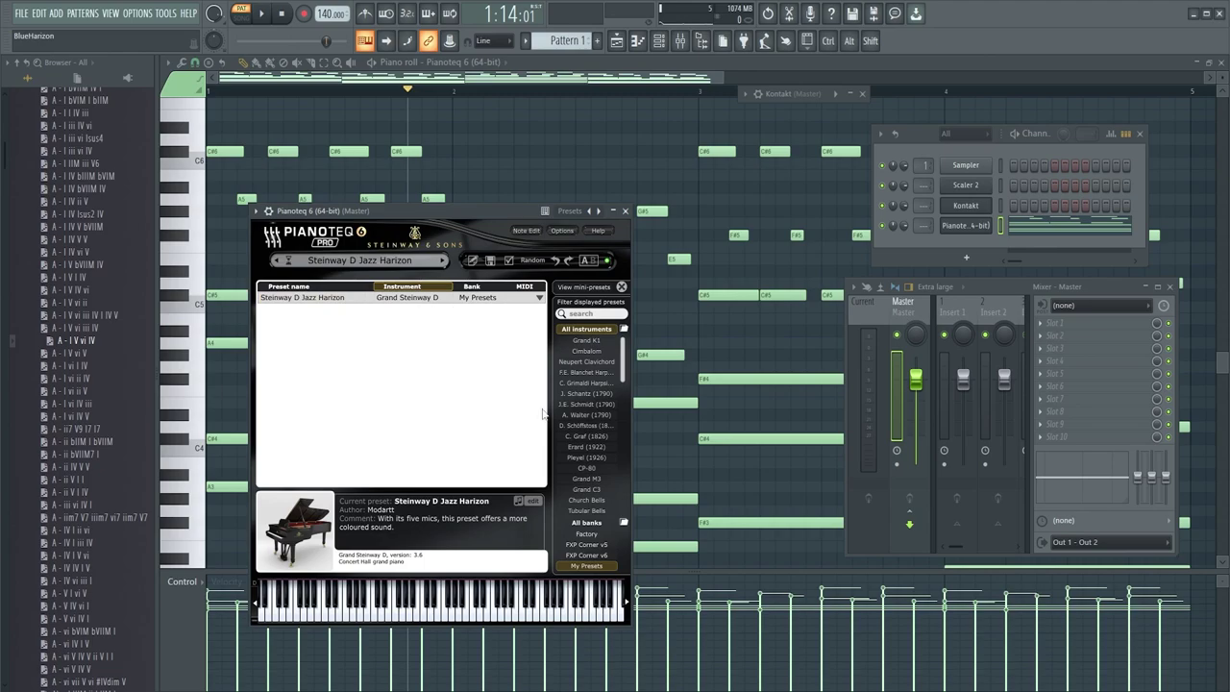
{"action": "left_click", "coordinate": [580, 563]}
{"action": "left_click", "coordinate": [626, 210]}
Step: Audition the exported progression on the Pianoteq channel with the Steinway D Jazz Harizon preset
{"action": "key", "text": "space"}
{"action": "scroll", "coordinate": [571, 122], "scroll_direction": "up", "scroll_amount": 1}
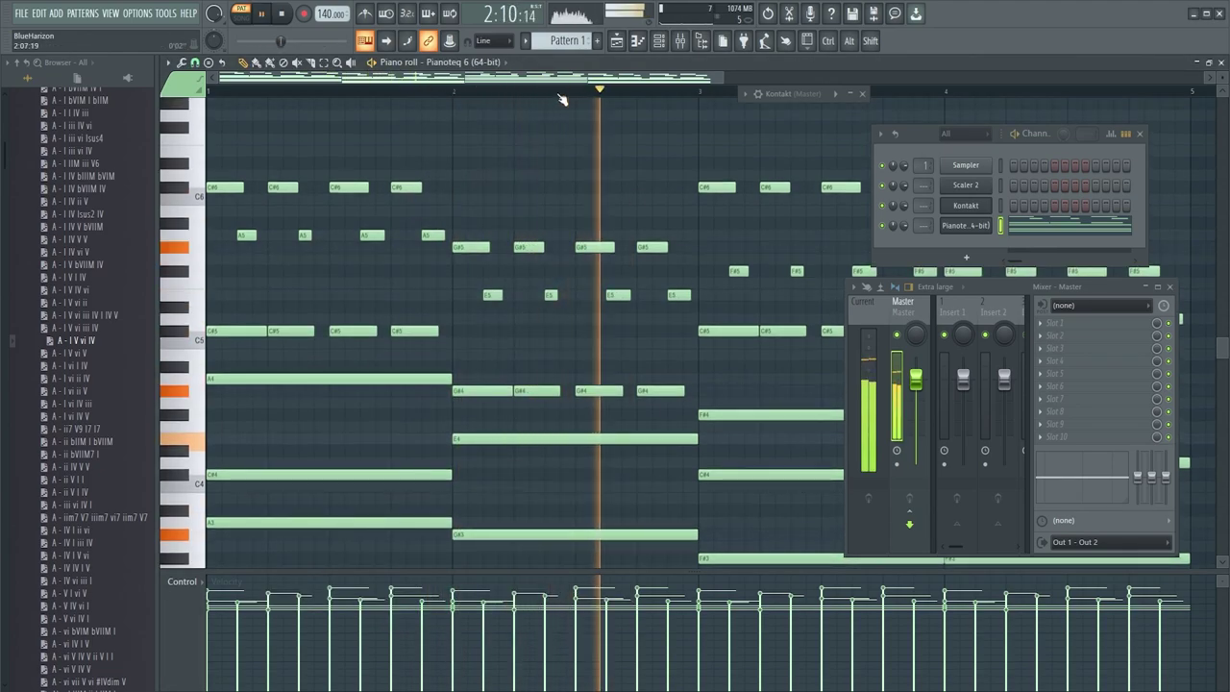
{"action": "scroll", "coordinate": [568, 97], "scroll_direction": "down", "scroll_amount": 3}
{"action": "left_click", "coordinate": [851, 94]}
{"action": "left_click", "coordinate": [851, 94]}
{"action": "key", "text": "space"}
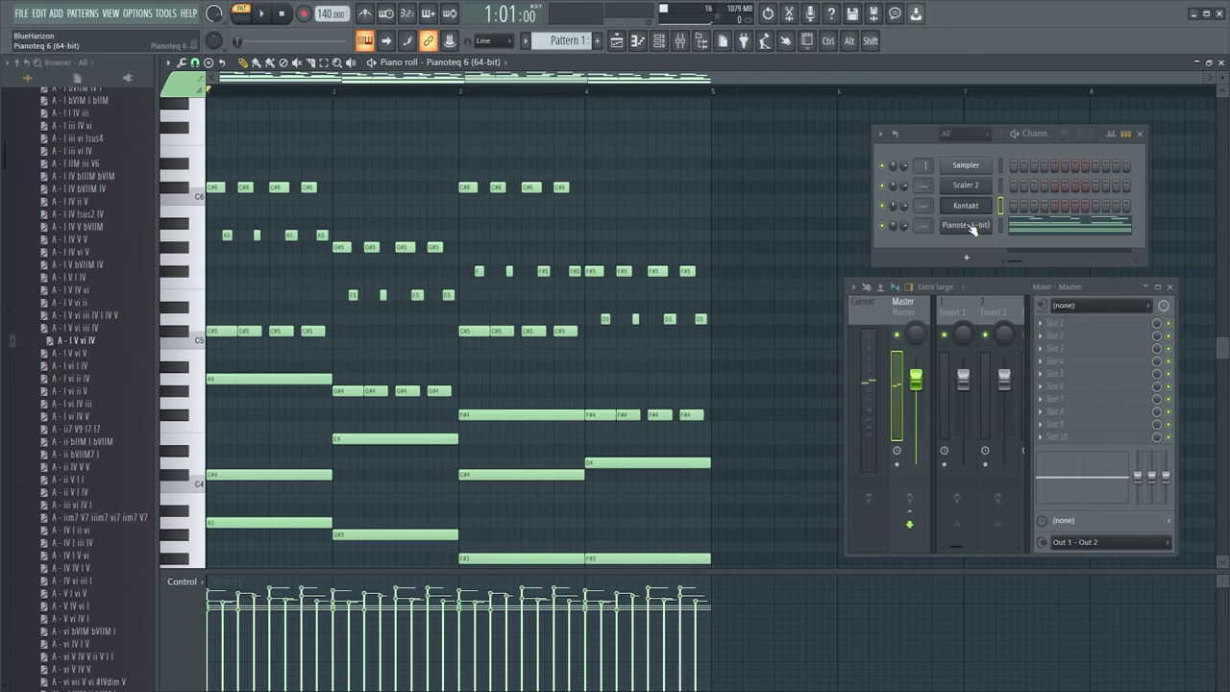
Step: Reopen Pianoteq 6 to inspect the loaded preset and its pedal curve, and close the window
{"action": "left_click", "coordinate": [968, 226]}
{"action": "left_click", "coordinate": [374, 263]}
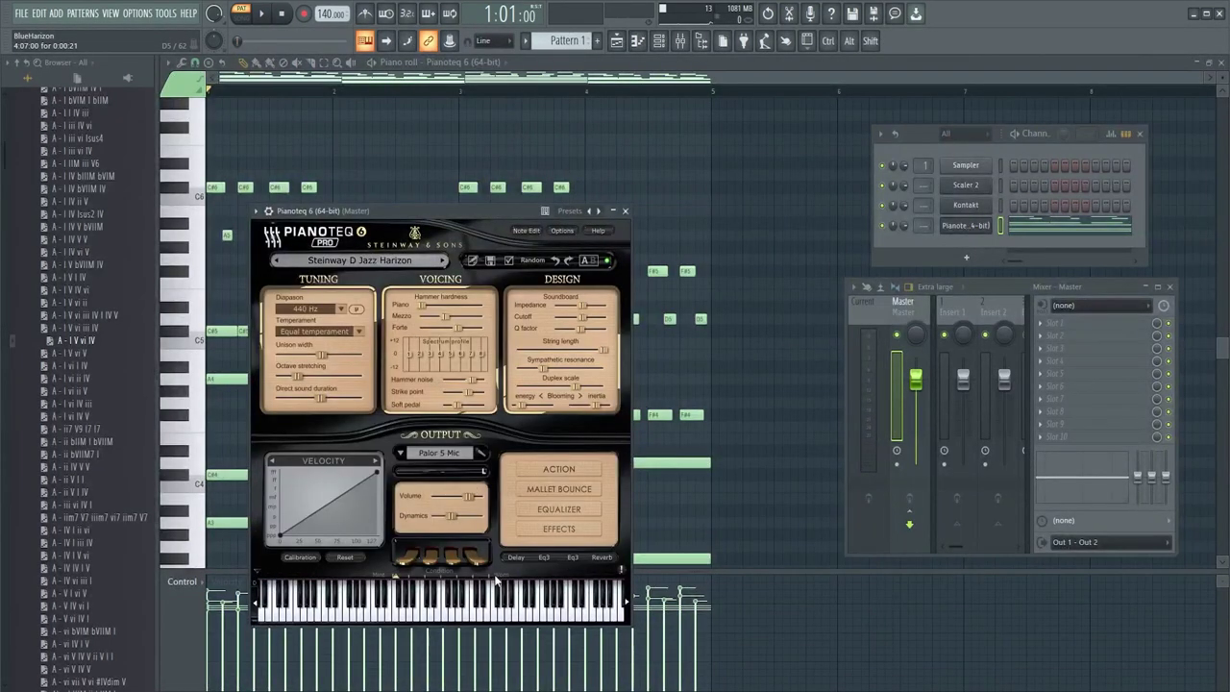
{"action": "left_click", "coordinate": [377, 462]}
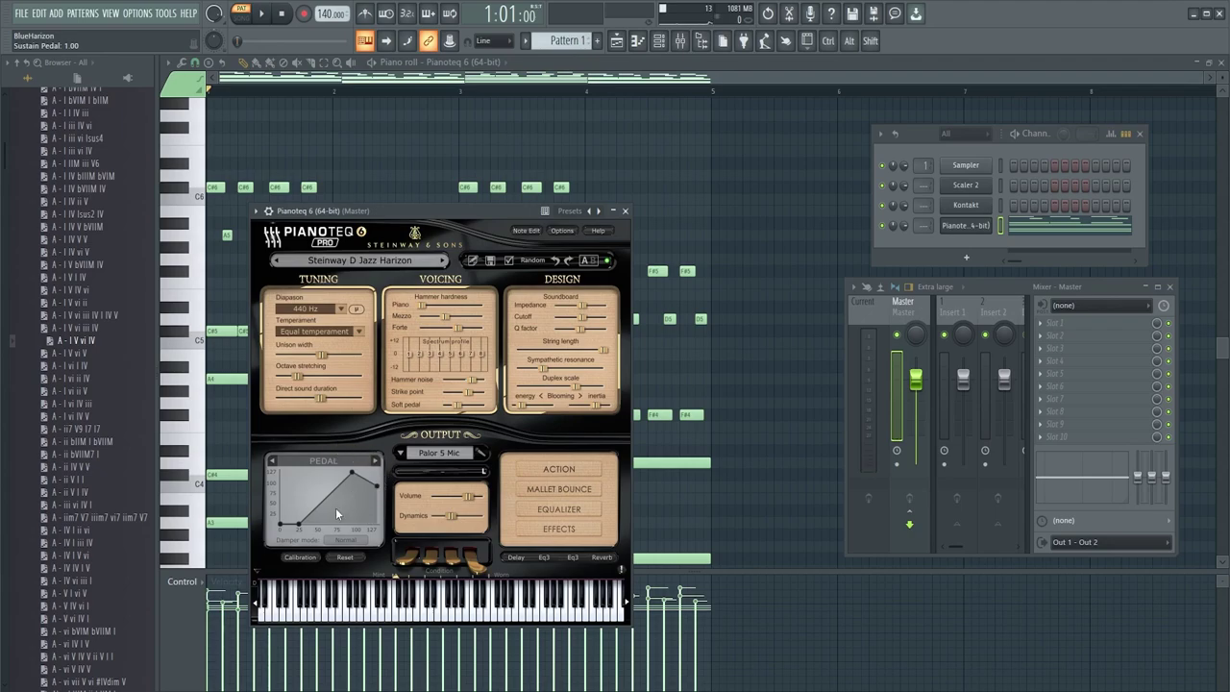
{"action": "left_click", "coordinate": [338, 262]}
{"action": "left_click", "coordinate": [341, 261]}
{"action": "left_click", "coordinate": [625, 211]}
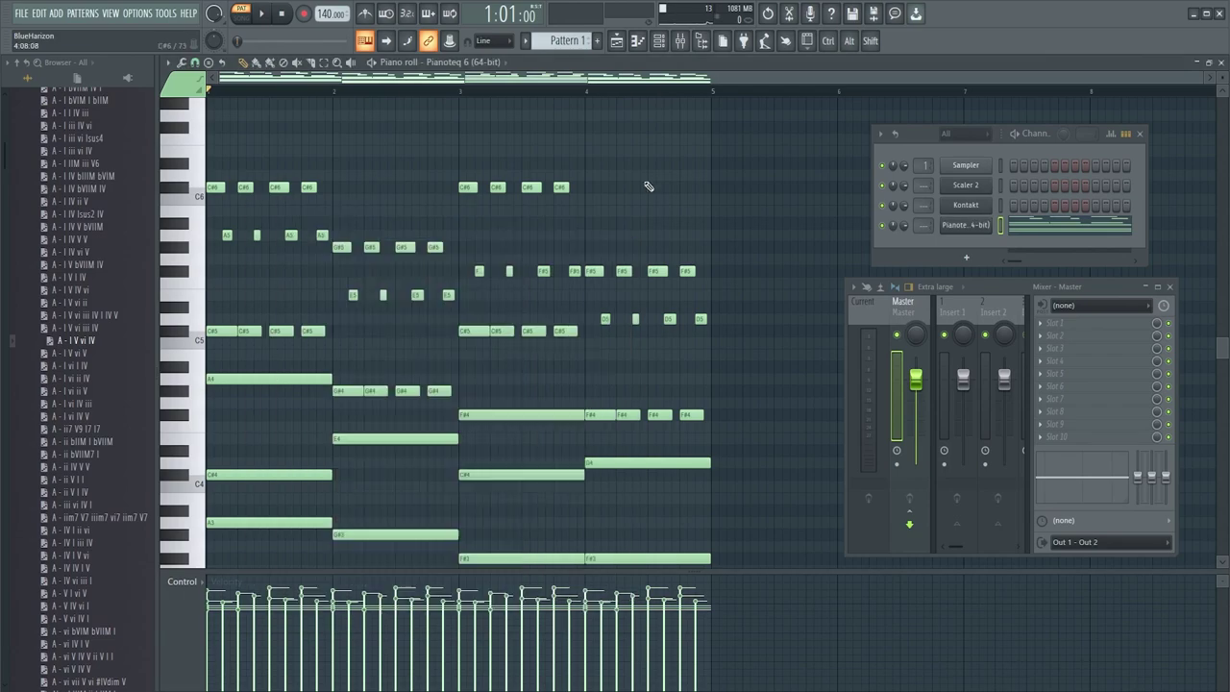
Step: Select all Pianoteq notes, lower their velocities with level scaling and audition the softer progression
{"action": "scroll", "coordinate": [615, 154], "scroll_direction": "down", "scroll_amount": 3}
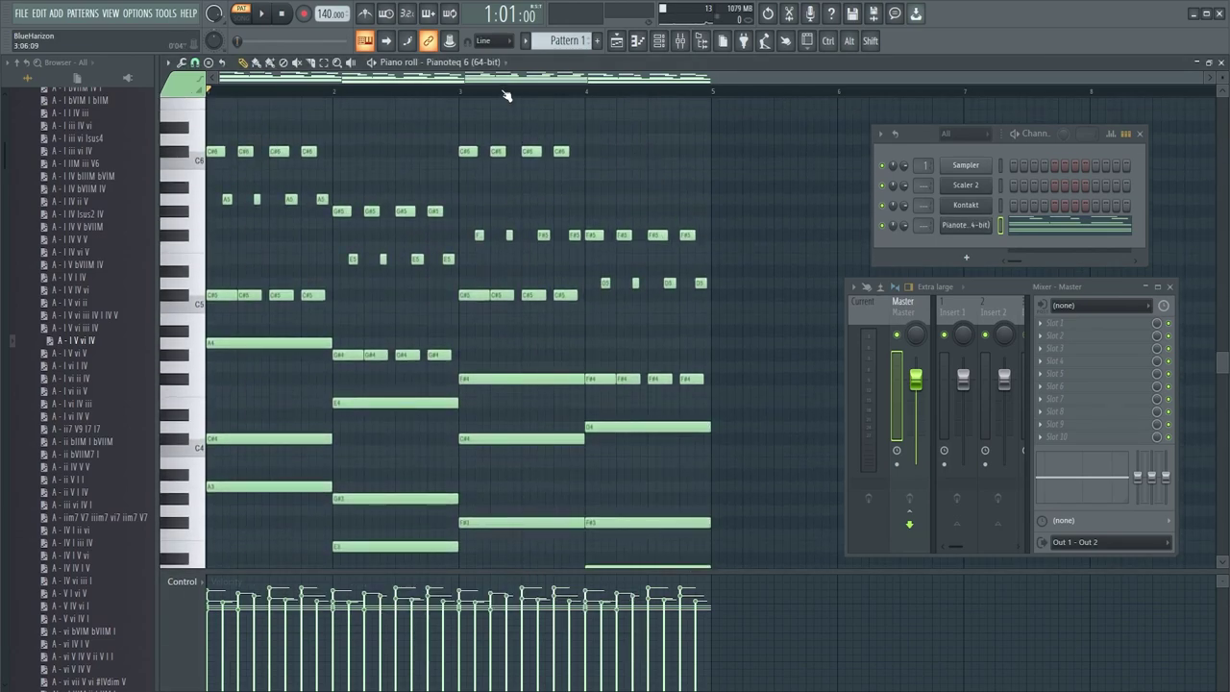
{"action": "scroll", "coordinate": [627, 177], "scroll_direction": "down", "scroll_amount": 2}
{"action": "left_click_drag", "start_coordinate": [771, 538], "coordinate": [200, 102]}
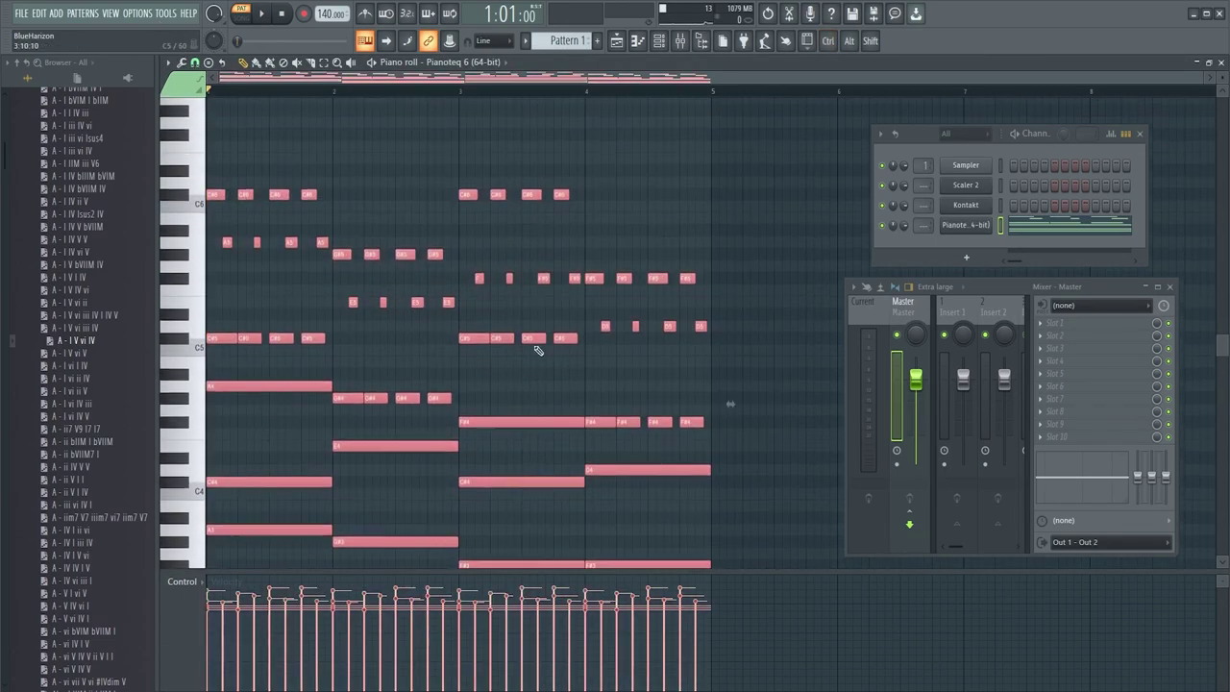
{"action": "key", "text": "alt+x"}
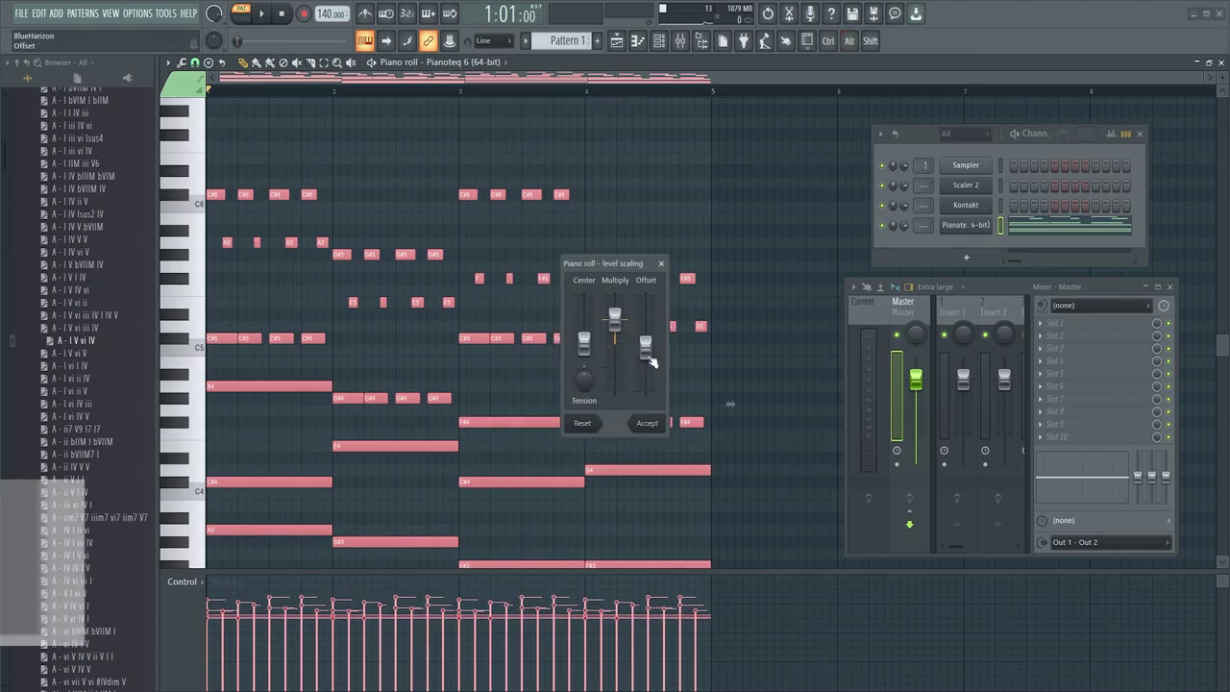
{"action": "left_click", "coordinate": [647, 425]}
{"action": "key", "text": "space"}
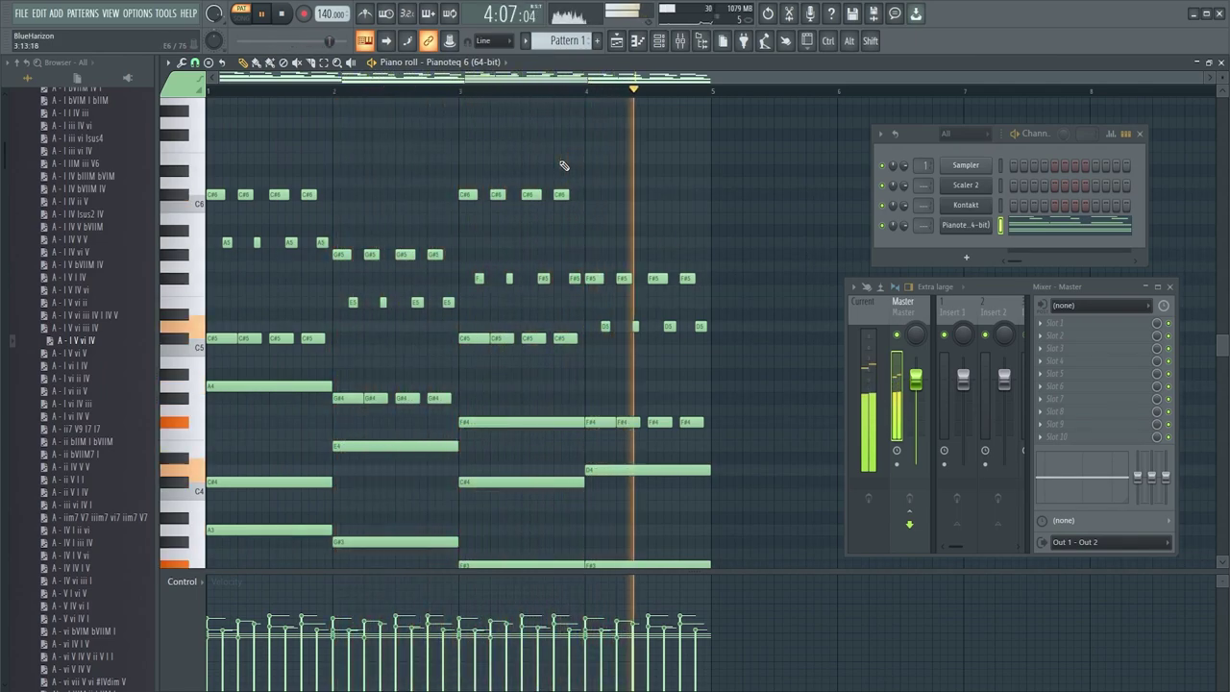
{"action": "key", "text": "space"}
Step: Select the short upper notes across all four bars and randomize their velocities with bipolar levels, trying several seeds
{"action": "left_click_drag", "start_coordinate": [756, 437], "coordinate": [602, 242]}
{"action": "left_click_drag", "start_coordinate": [585, 375], "coordinate": [346, 165]}
{"action": "left_click_drag", "start_coordinate": [327, 366], "coordinate": [197, 108]}
{"action": "left_click_drag", "start_coordinate": [462, 443], "coordinate": [352, 396]}
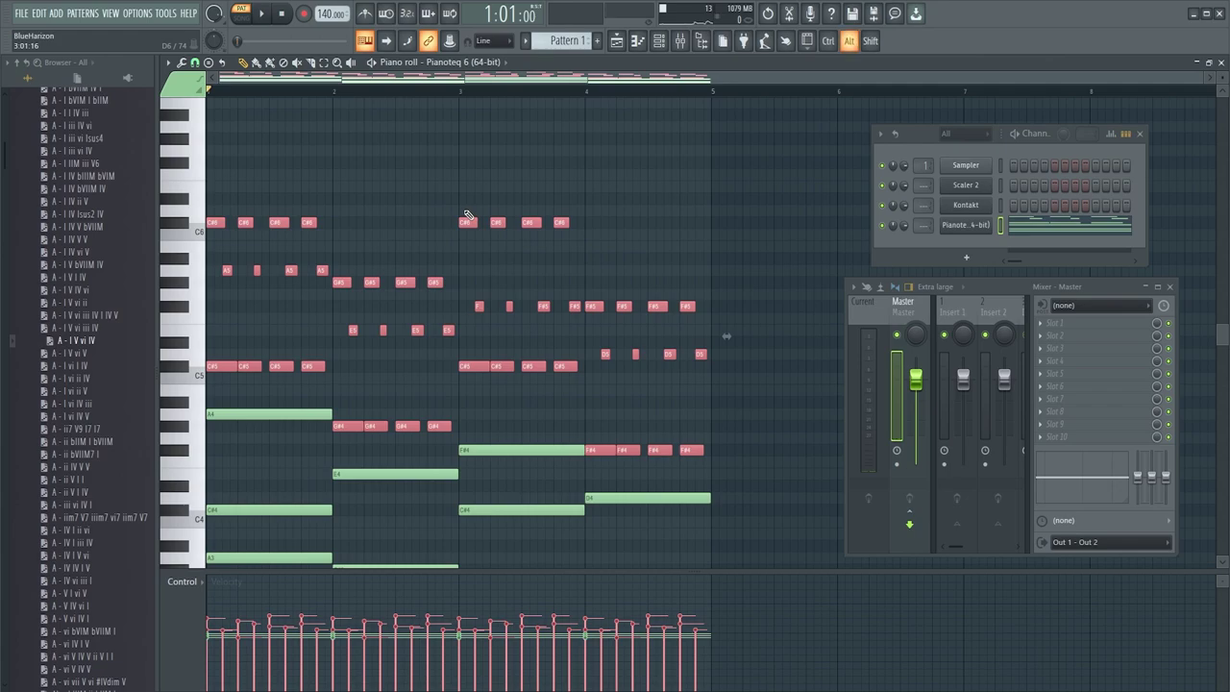
{"action": "key", "text": "alt+r"}
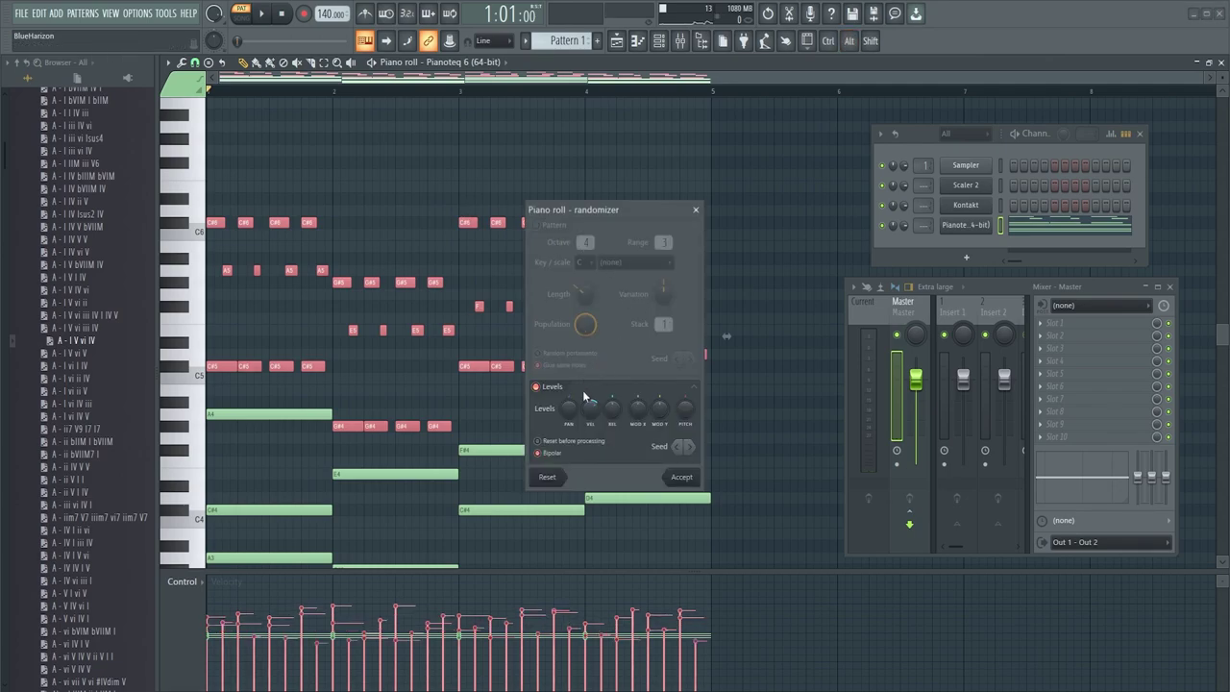
{"action": "mouse_move", "coordinate": [597, 417]}
{"action": "left_mouse_down"}
{"action": "mouse_move", "coordinate": [597, 389]}
{"action": "mouse_move", "coordinate": [599, 419]}
{"action": "left_mouse_up"}
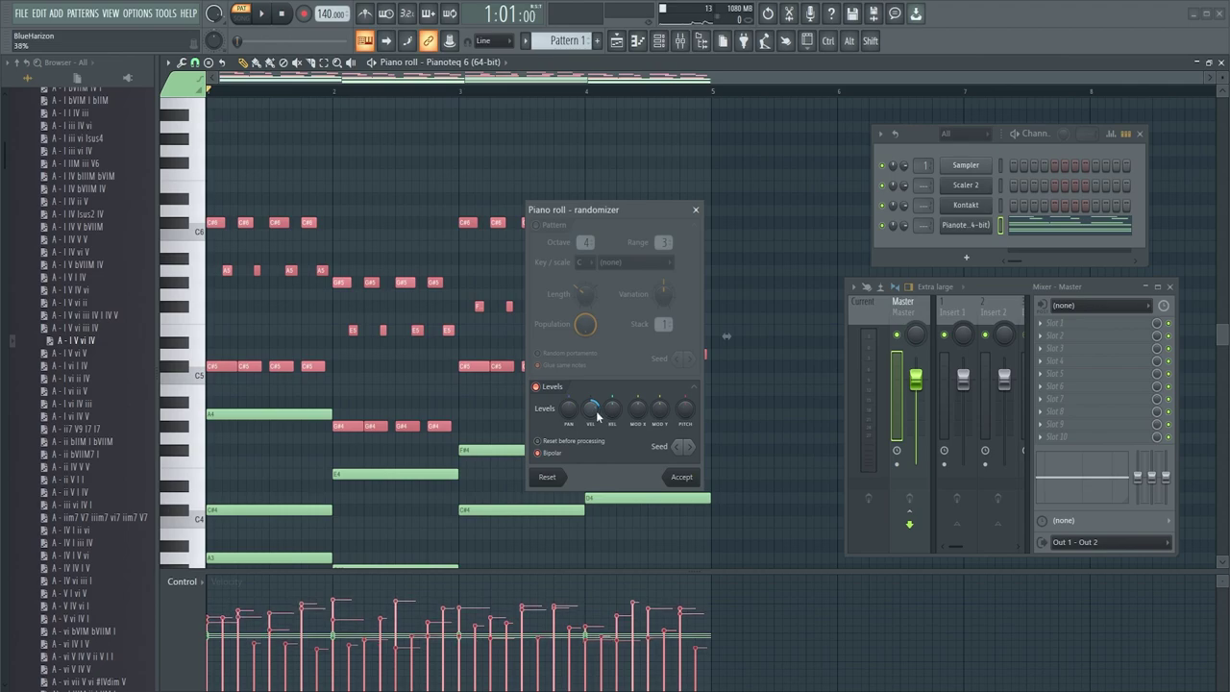
{"action": "left_click", "coordinate": [688, 447]}
{"action": "left_click", "coordinate": [687, 448]}
{"action": "left_click", "coordinate": [688, 447]}
{"action": "left_click", "coordinate": [688, 447]}
{"action": "left_click", "coordinate": [688, 447]}
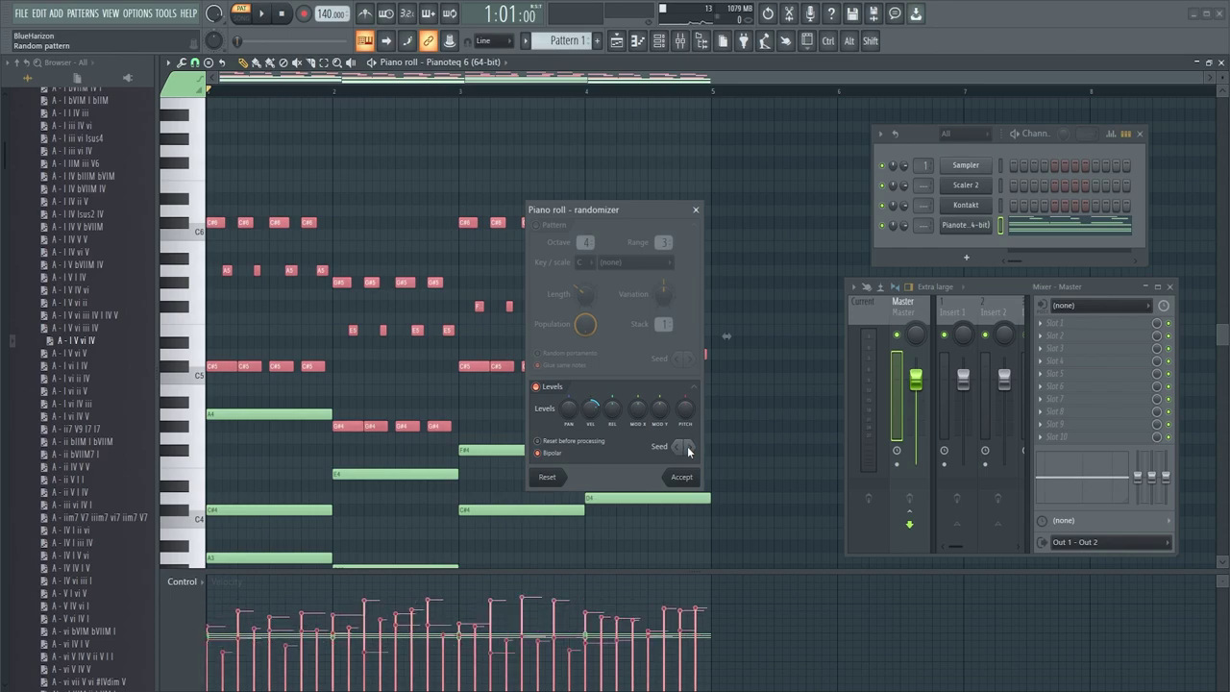
{"action": "left_click", "coordinate": [700, 478]}
Step: Start playback of the pattern and set the project tempo to 80 BPM
{"action": "key", "text": "space"}
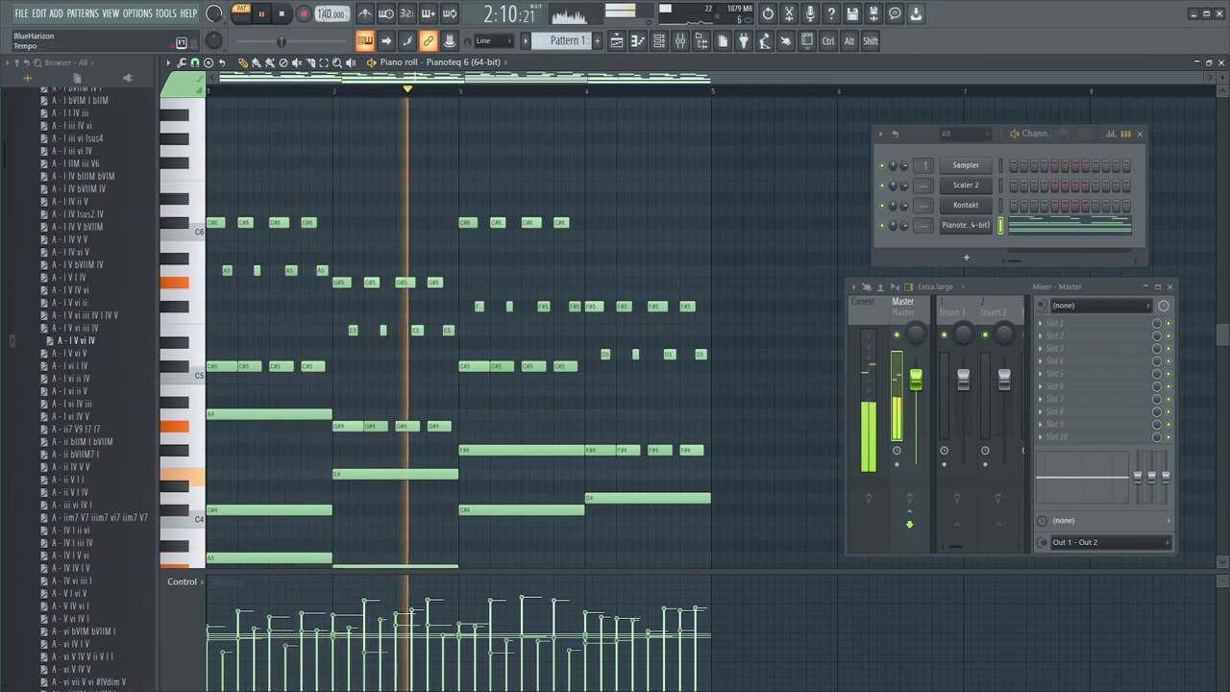
{"action": "right_click", "coordinate": [331, 14]}
{"action": "left_click", "coordinate": [456, 39]}
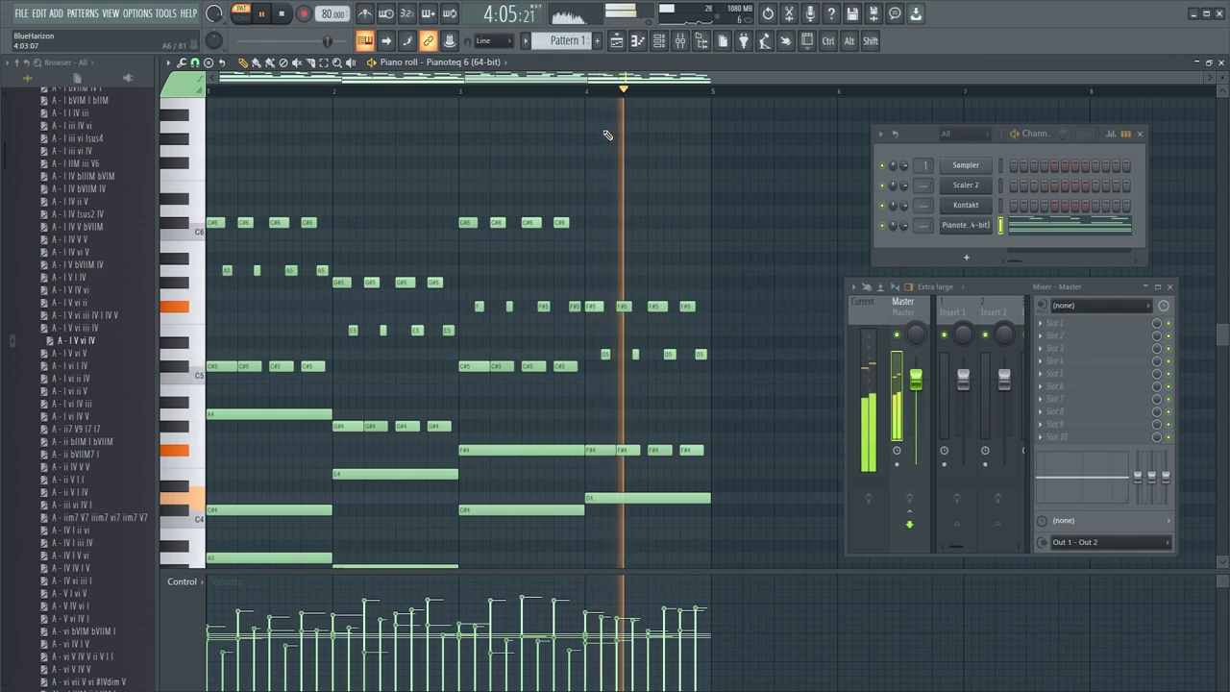
Step: Listen to the Pianoteq pattern at the slower tempo and examine its low and high notes across the four bars
{"action": "scroll", "coordinate": [615, 146], "scroll_direction": "down", "scroll_amount": 3}
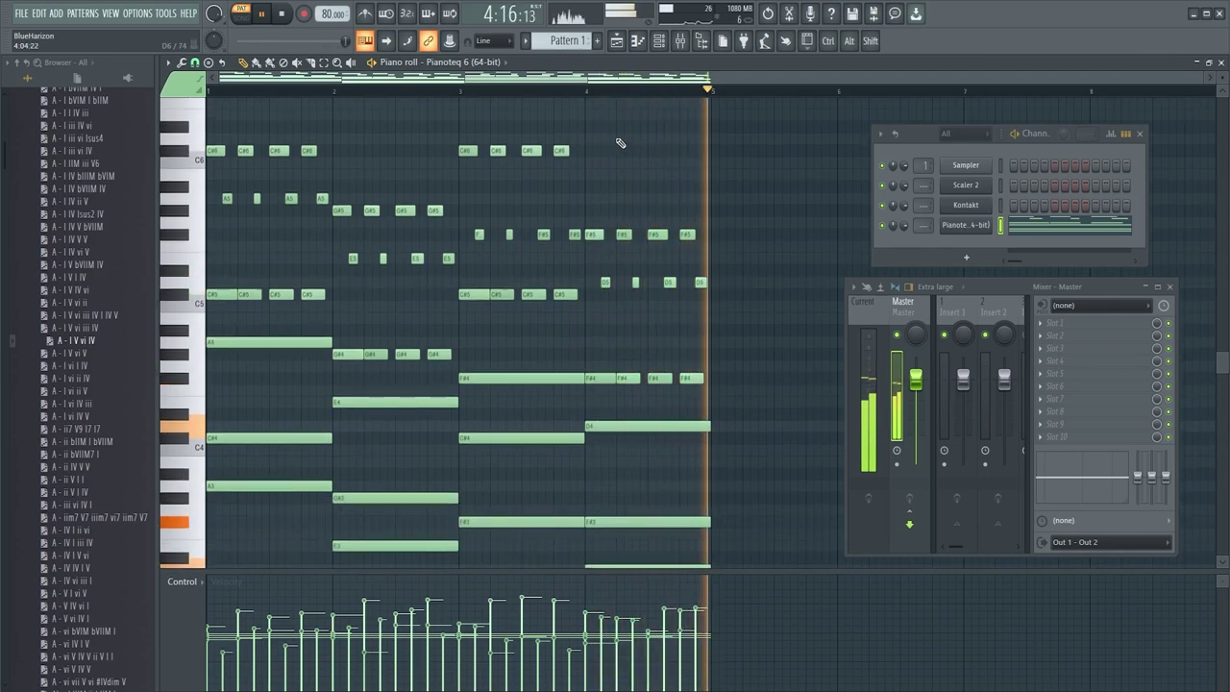
{"action": "scroll", "coordinate": [620, 143], "scroll_direction": "up", "scroll_amount": 1}
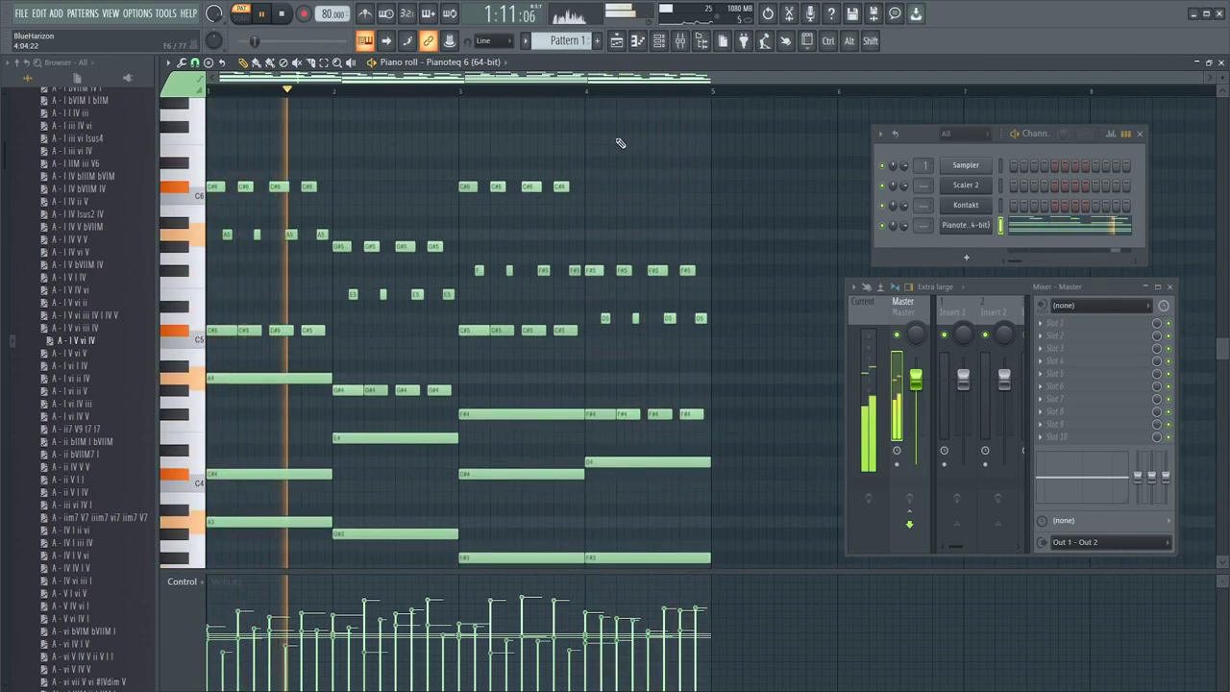
{"action": "scroll", "coordinate": [620, 143], "scroll_direction": "down", "scroll_amount": 3}
{"action": "left_click_drag", "start_coordinate": [683, 516], "coordinate": [642, 477]}
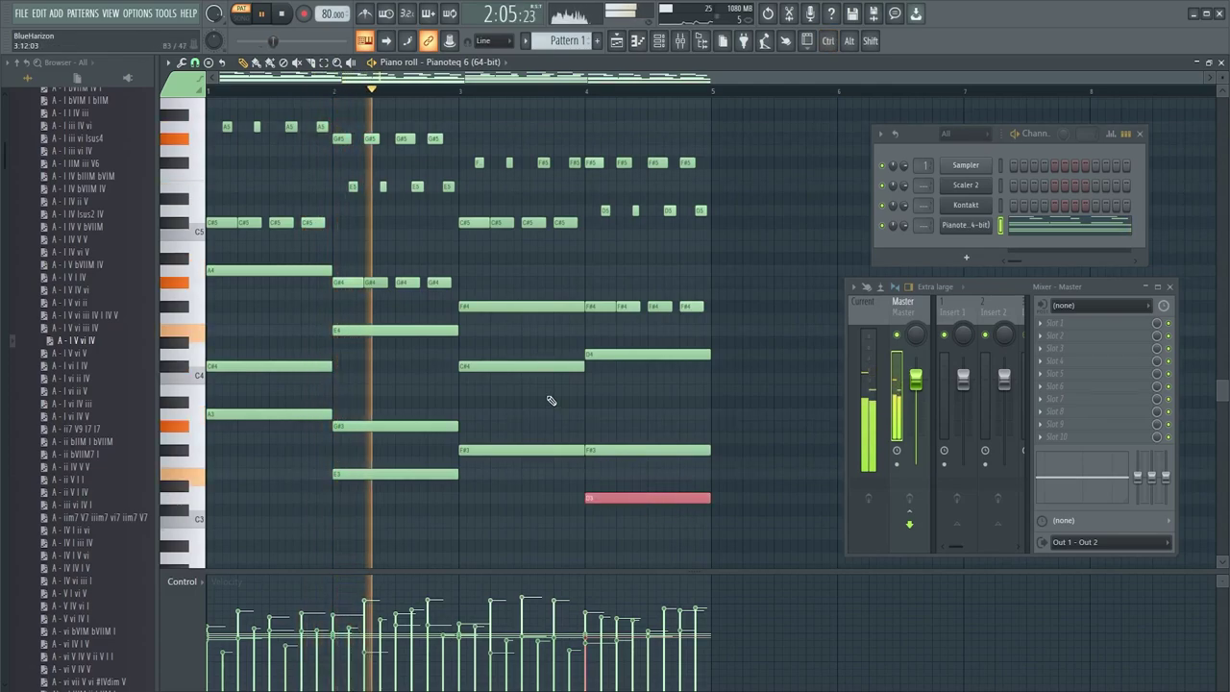
{"action": "left_click", "coordinate": [551, 399], "text": "ctrl"}
{"action": "scroll", "coordinate": [551, 399], "scroll_direction": "up", "scroll_amount": 2}
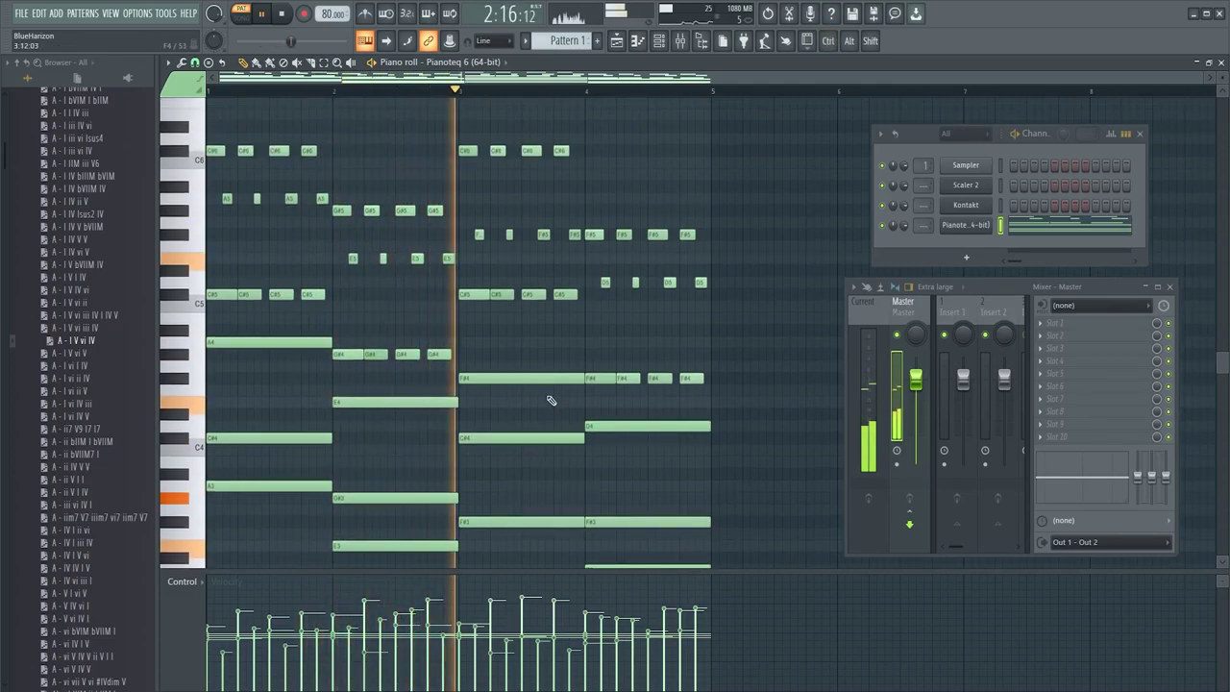
{"action": "scroll", "coordinate": [551, 399], "scroll_direction": "up", "scroll_amount": 2}
{"action": "scroll", "coordinate": [551, 400], "scroll_direction": "down", "scroll_amount": 4}
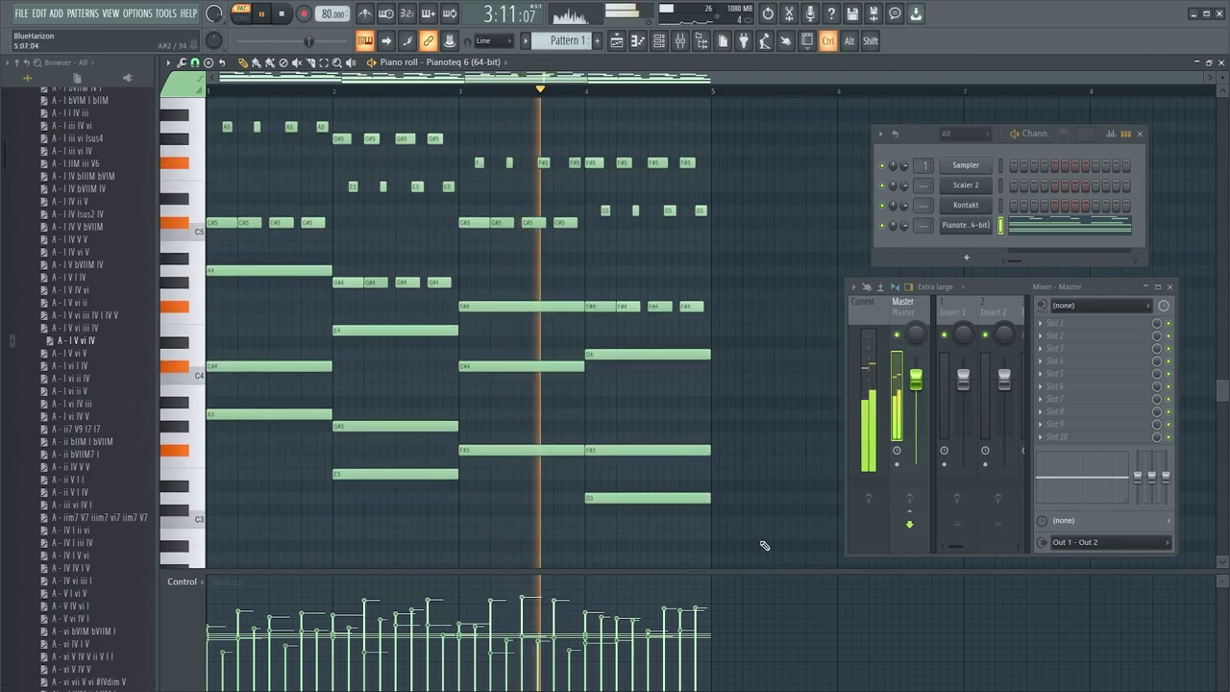
{"action": "left_click_drag", "start_coordinate": [223, 108], "coordinate": [222, 64]}
{"action": "scroll", "coordinate": [288, 96], "scroll_direction": "down", "scroll_amount": 1}
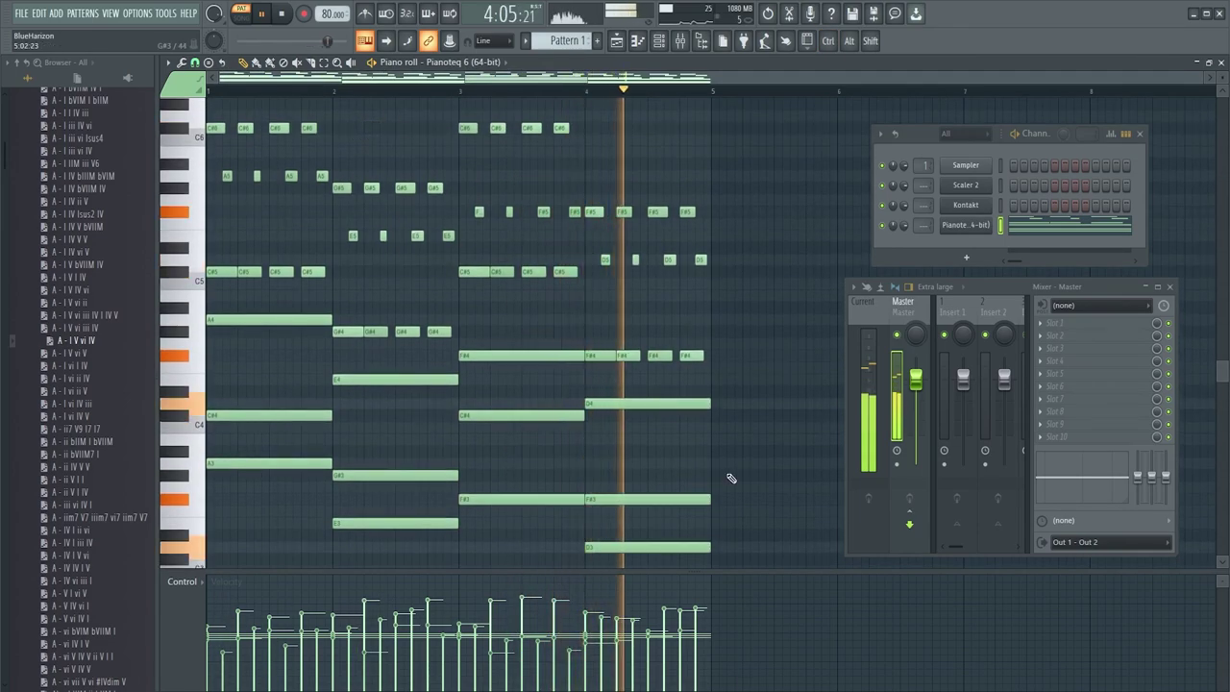
{"action": "left_click_drag", "start_coordinate": [736, 492], "coordinate": [192, 84]}
{"action": "key", "text": "space"}
{"action": "left_click", "coordinate": [425, 171]}
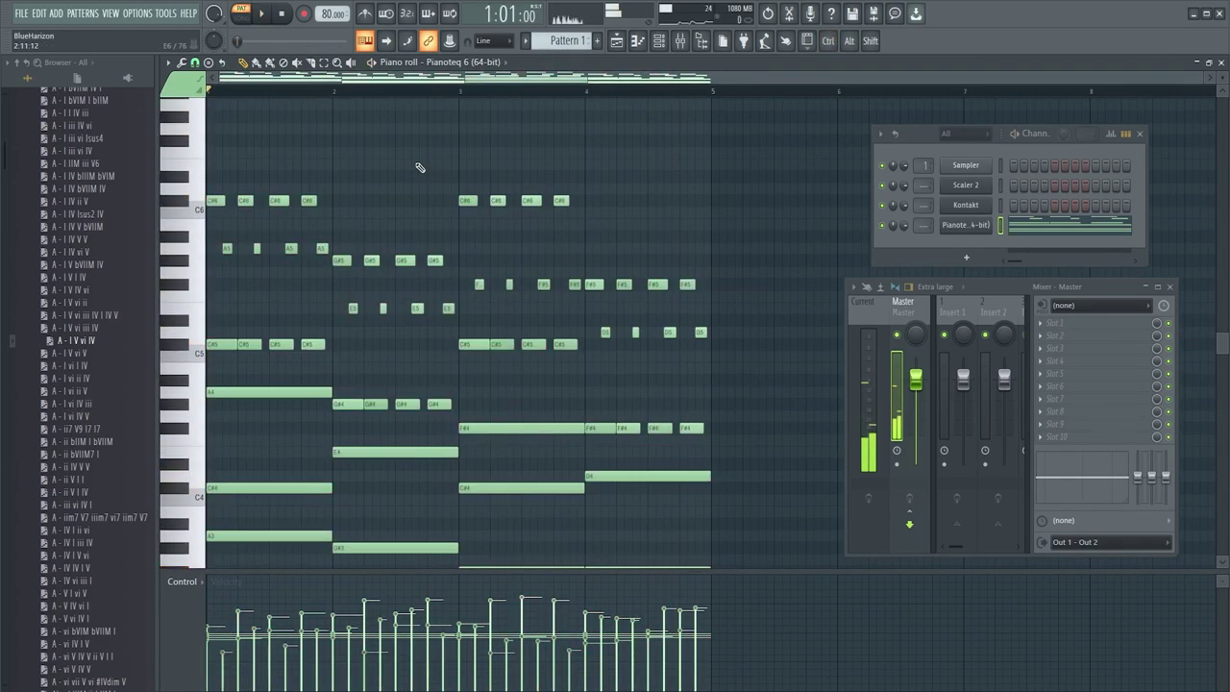
{"action": "scroll", "coordinate": [417, 164], "scroll_direction": "down", "scroll_amount": 4}
{"action": "scroll", "coordinate": [416, 163], "scroll_direction": "up", "scroll_amount": 2}
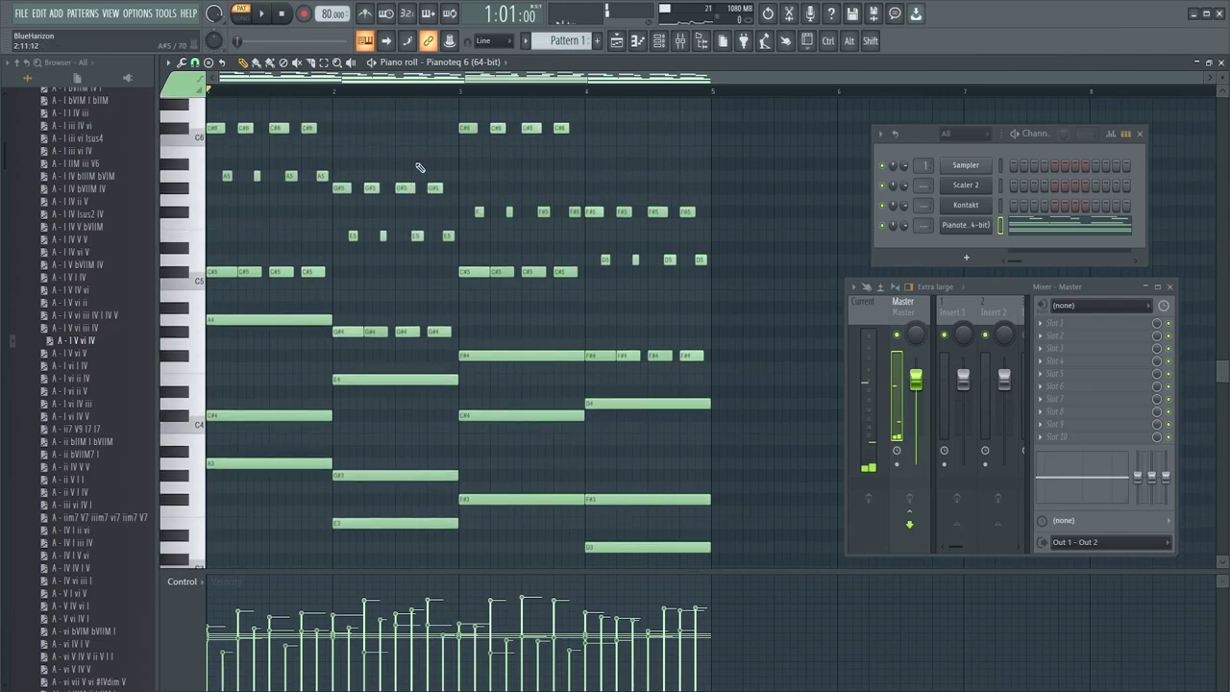
Step: Draw one-bar trigger notes C5, D5, E5 and F5 in bars 1 to 4 of the Kontakt channel's piano roll and audition them
{"action": "right_click", "coordinate": [983, 209]}
{"action": "left_click", "coordinate": [1006, 206]}
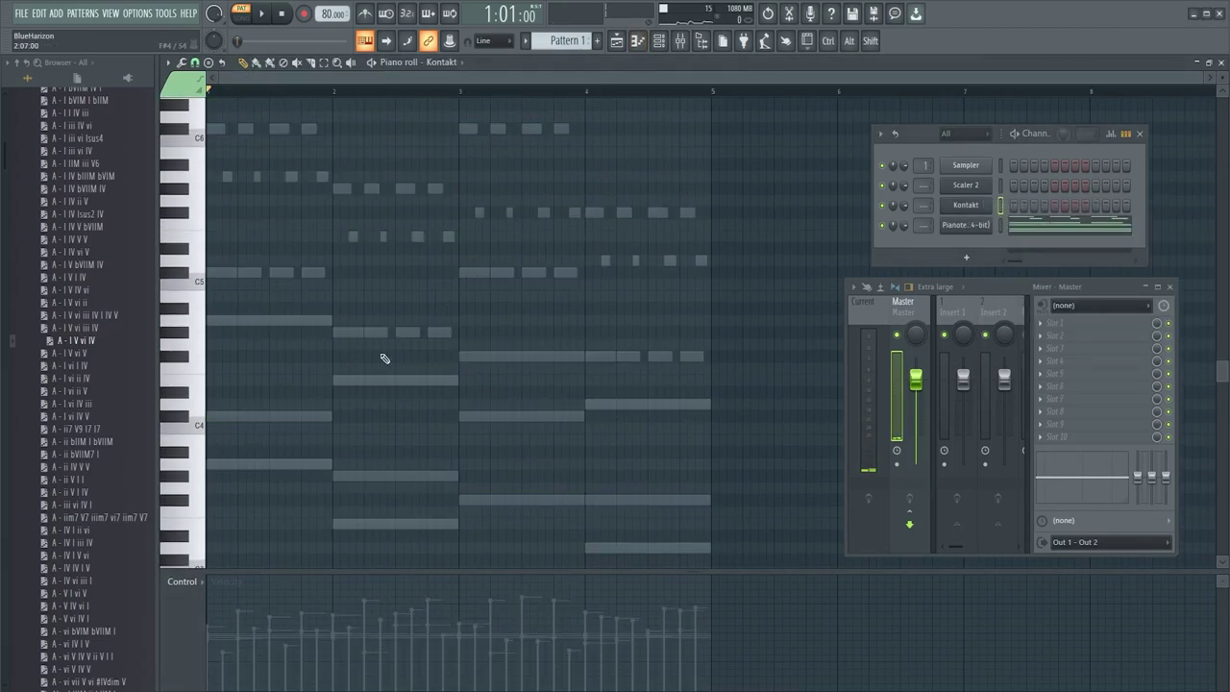
{"action": "left_click", "coordinate": [213, 286]}
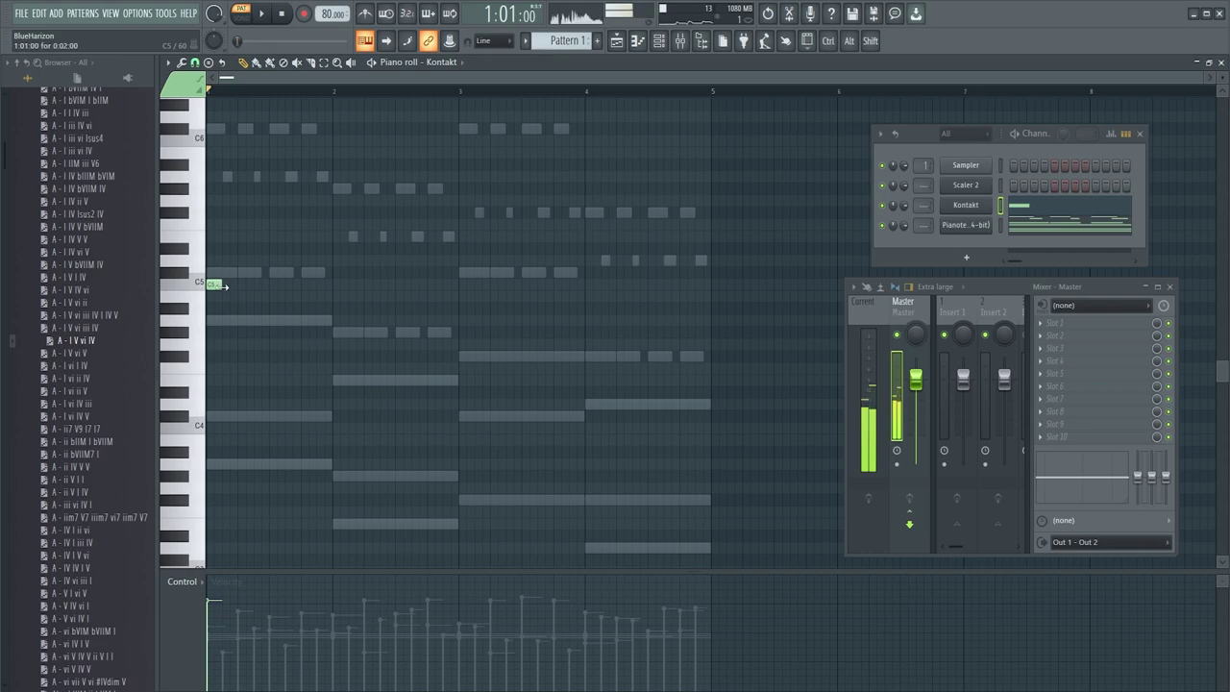
{"action": "left_click_drag", "start_coordinate": [224, 285], "coordinate": [325, 304]}
{"action": "scroll", "coordinate": [346, 401], "scroll_direction": "up", "scroll_amount": 3}
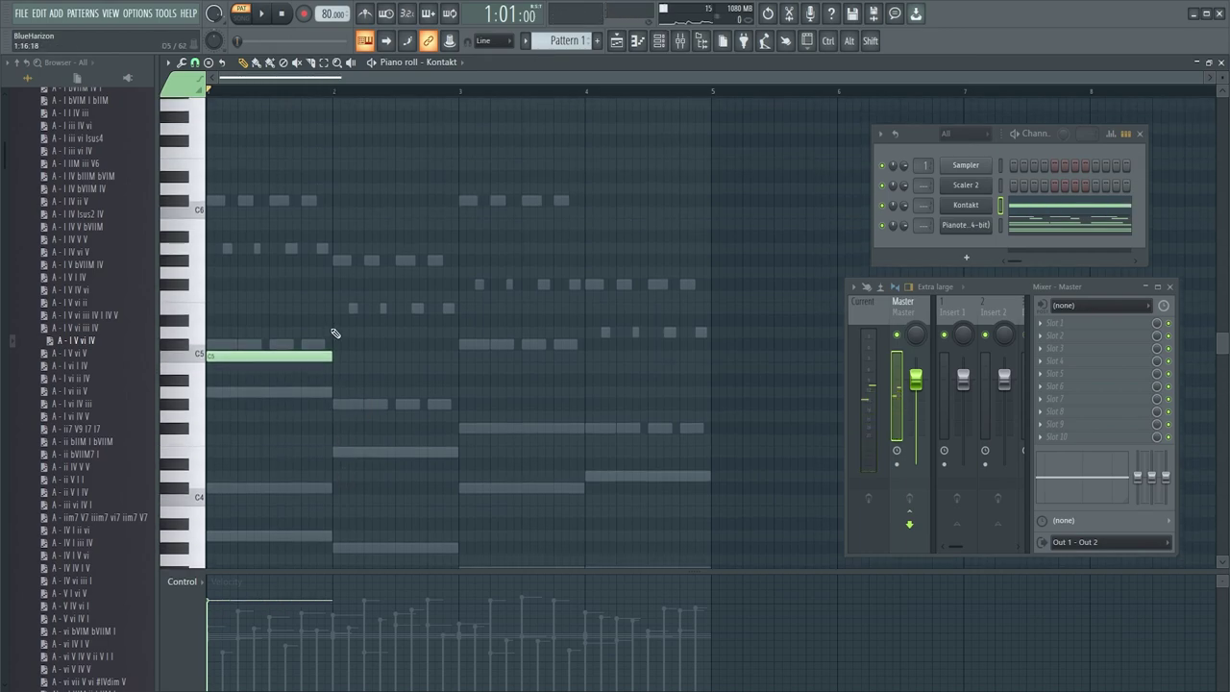
{"action": "left_click", "coordinate": [335, 332]}
{"action": "left_click", "coordinate": [470, 308]}
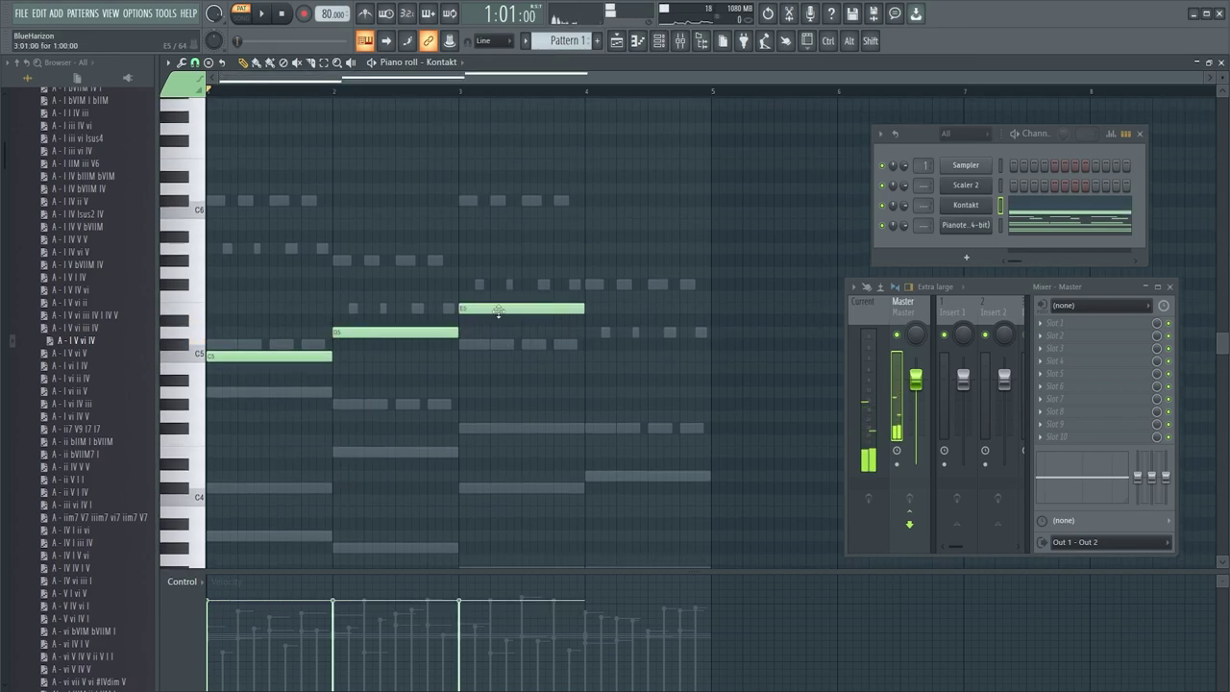
{"action": "left_click", "coordinate": [589, 297]}
{"action": "key", "text": "space"}
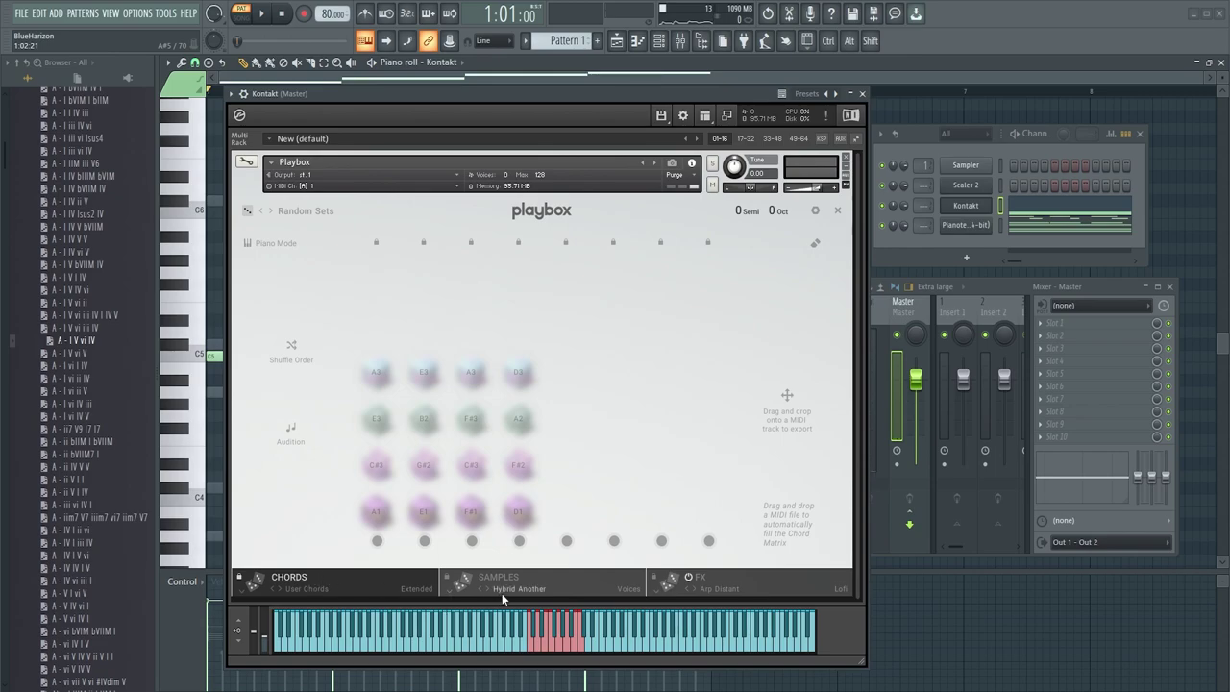
Step: Leave Playbox's chord view and audition the pattern while shifting the XY control and randomizing the samples and effects
{"action": "left_click", "coordinate": [840, 211]}
{"action": "left_click", "coordinate": [744, 414]}
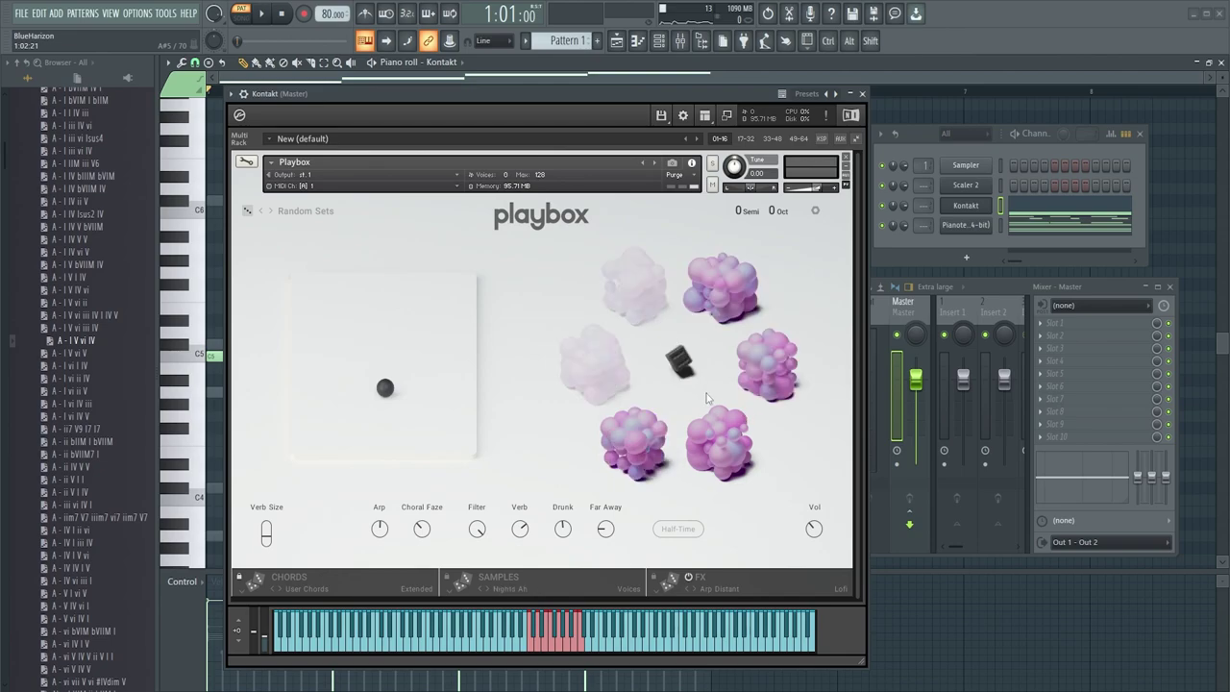
{"action": "key", "text": "space"}
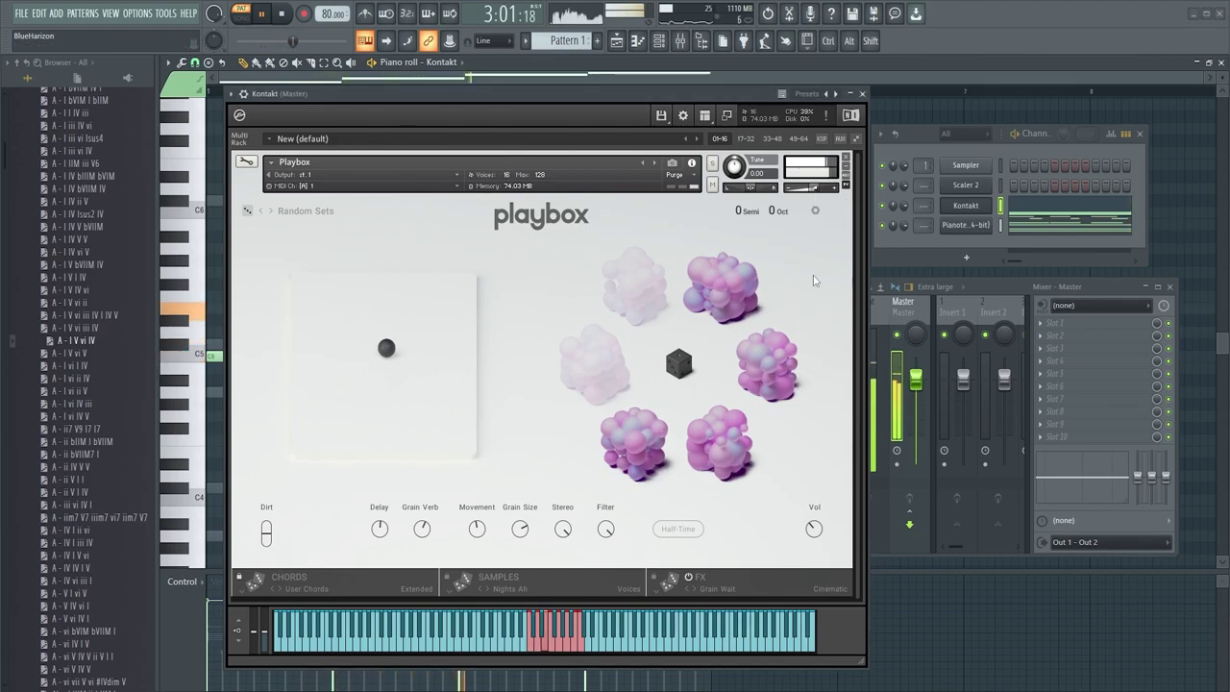
{"action": "left_click_drag", "start_coordinate": [389, 350], "coordinate": [352, 353]}
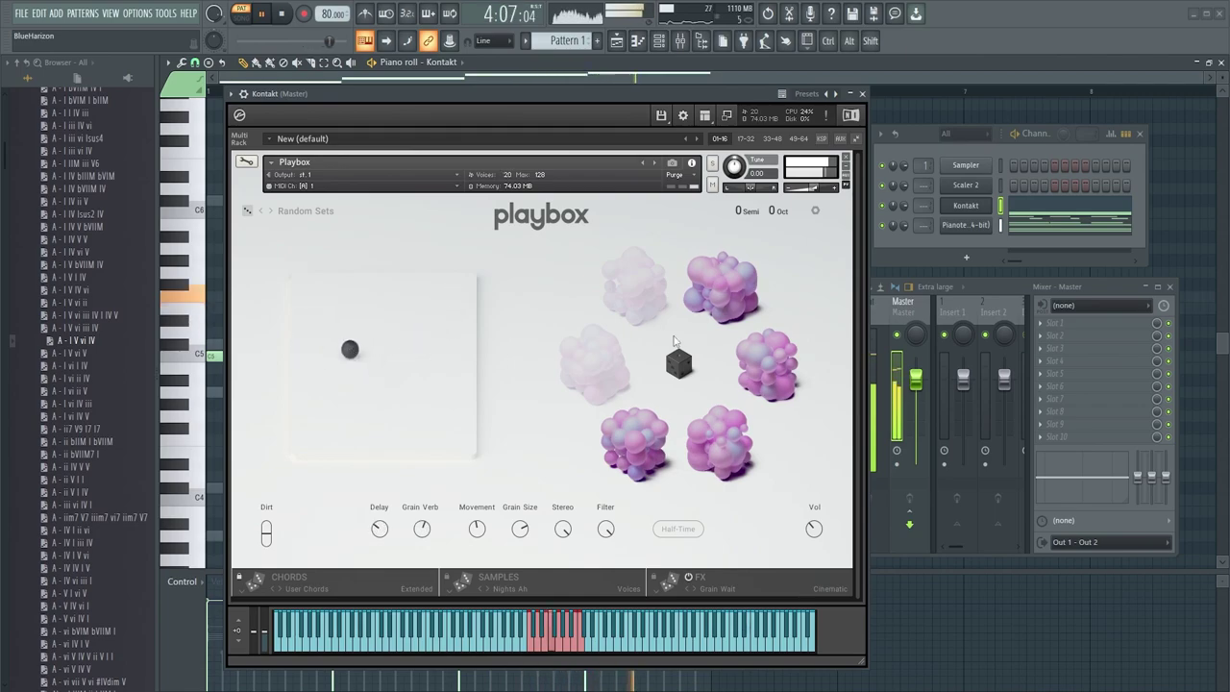
{"action": "left_click", "coordinate": [679, 363]}
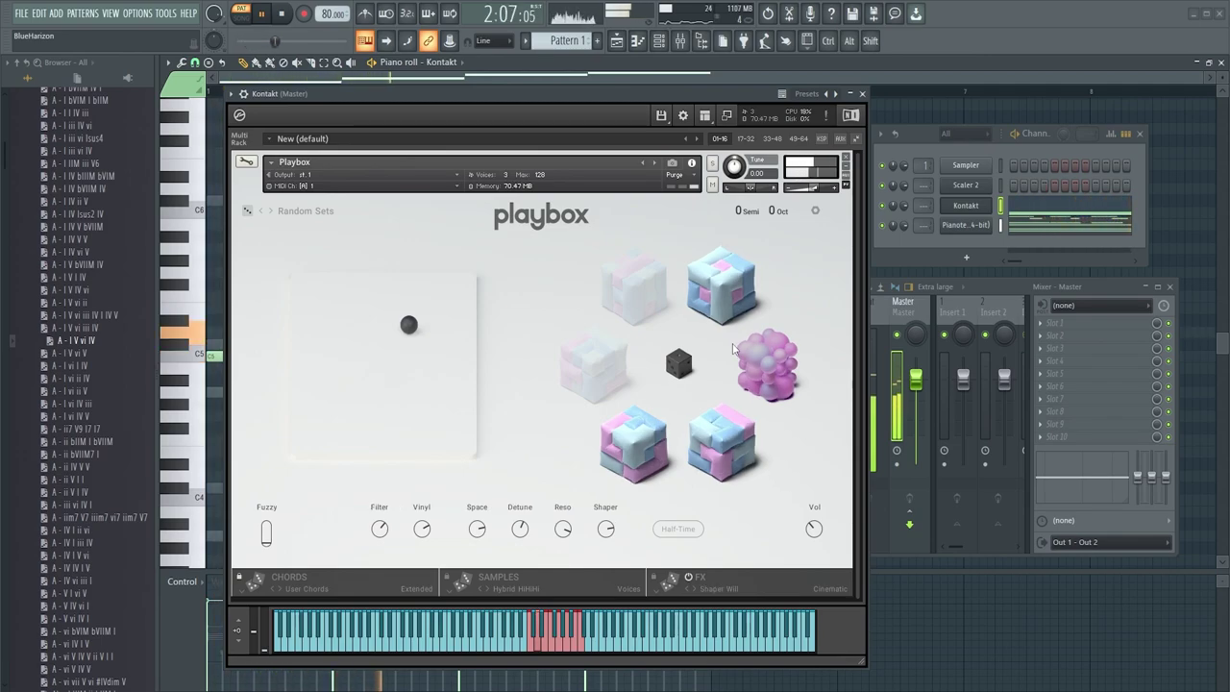
Step: Randomize Playbox's samples and effects once more and close the instrument window
{"action": "left_click", "coordinate": [680, 363]}
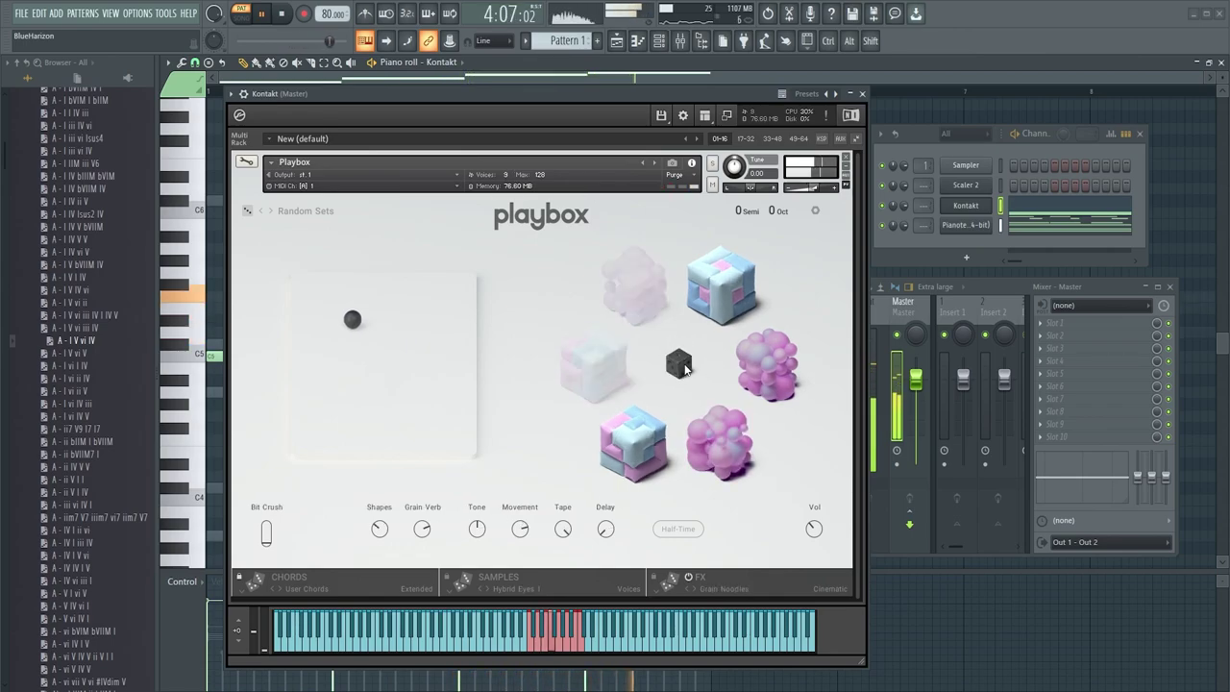
{"action": "left_click", "coordinate": [863, 94]}
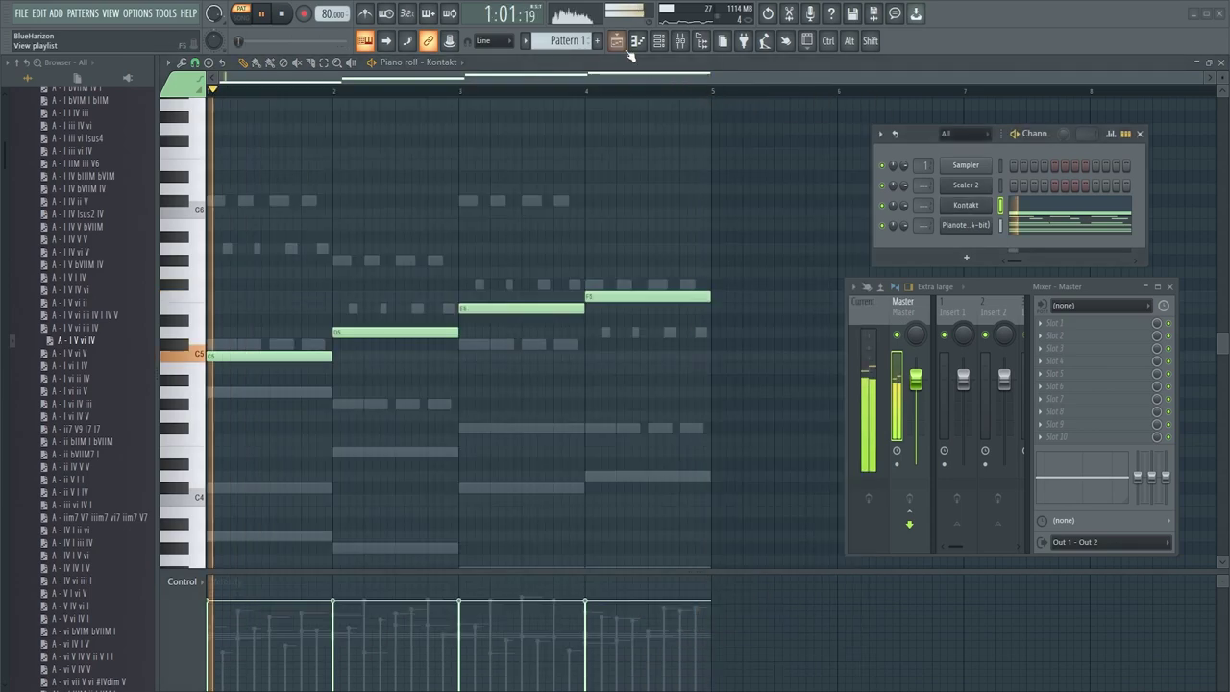
Step: Place Pattern 1 at bar 1 of Track 1 in the playlist and stop playback
{"action": "left_click", "coordinate": [616, 41]}
{"action": "left_click_drag", "start_coordinate": [380, 123], "coordinate": [341, 126]}
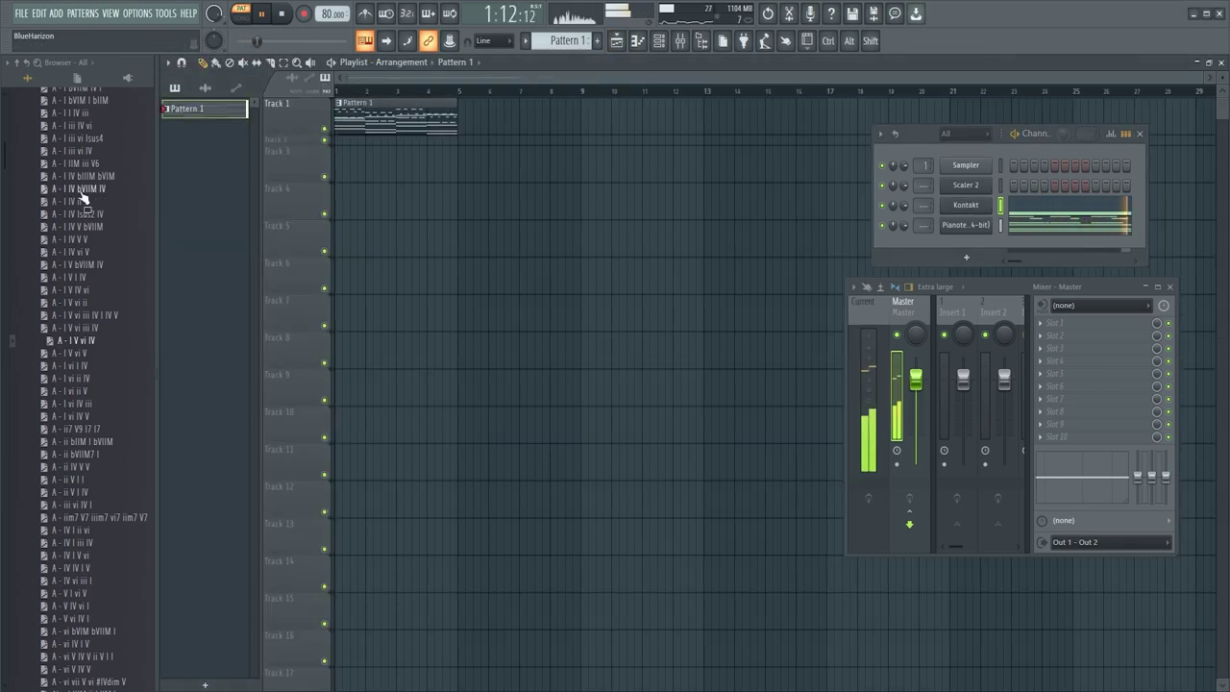
{"action": "key", "text": "space"}
Step: Collapse the MIDI folder and open Full Drum Loops in the drums collection of the Cymatics Ultimate Lofi Collection
{"action": "scroll", "coordinate": [83, 198], "scroll_direction": "up", "scroll_amount": 7}
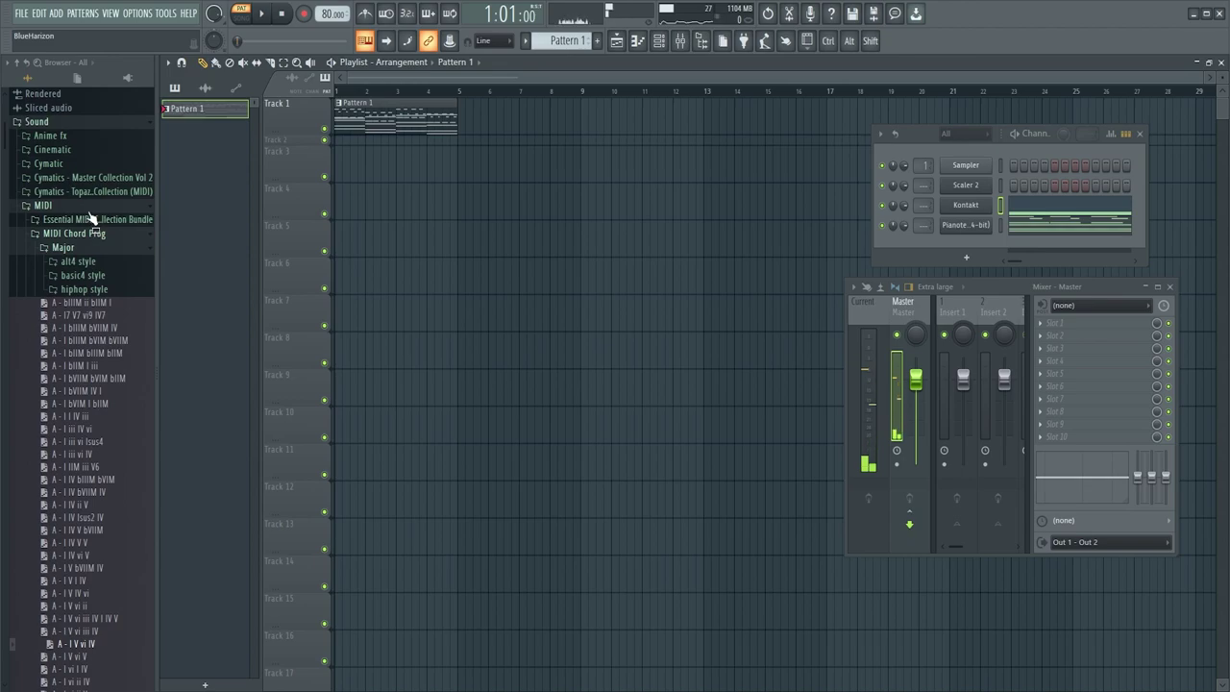
{"action": "left_click", "coordinate": [89, 219]}
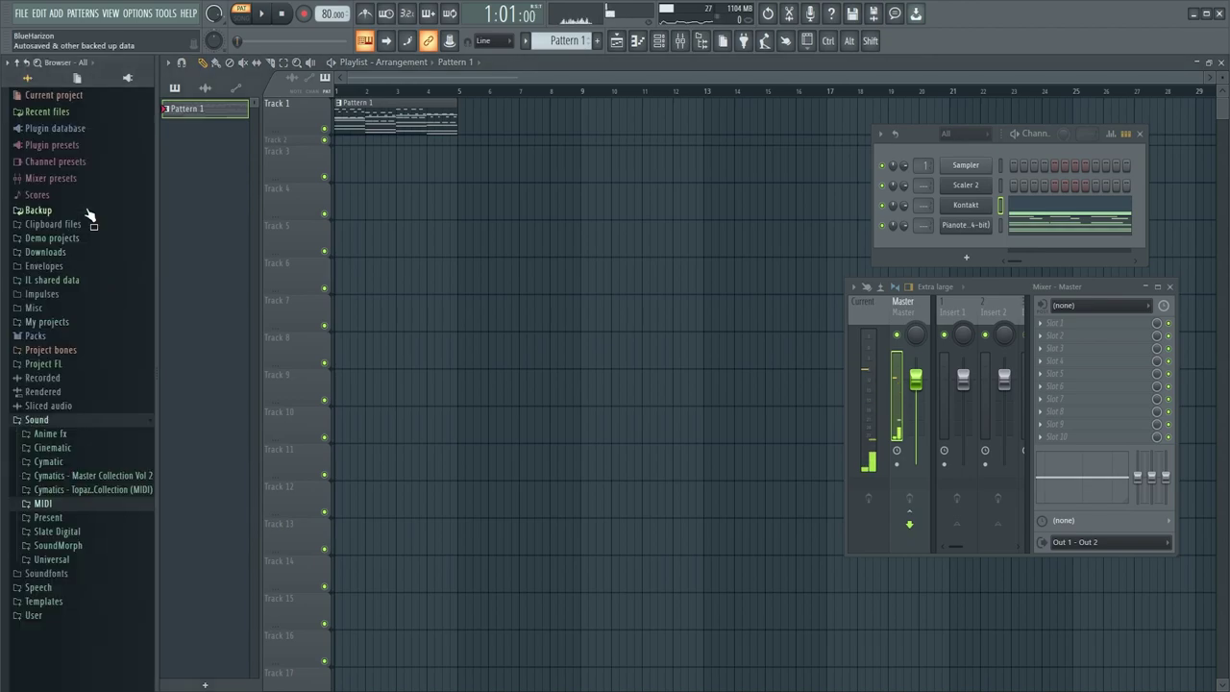
{"action": "left_click", "coordinate": [88, 463]}
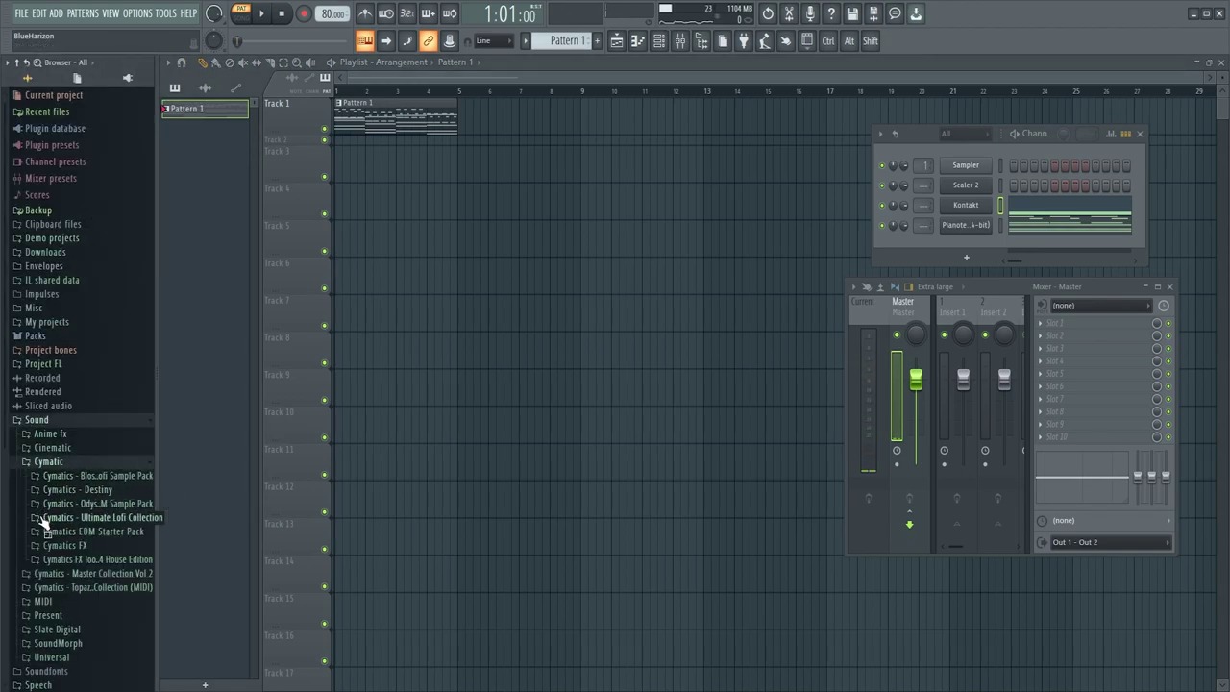
{"action": "left_click", "coordinate": [43, 518]}
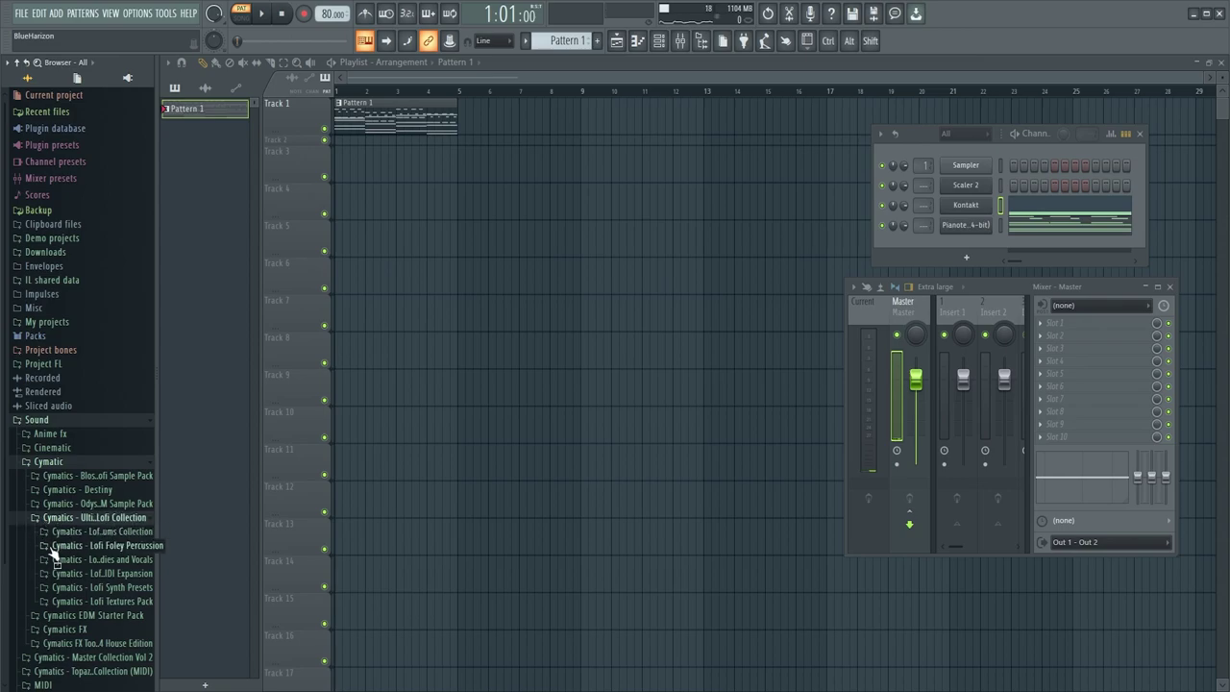
{"action": "left_click", "coordinate": [38, 546]}
{"action": "left_click", "coordinate": [40, 563]}
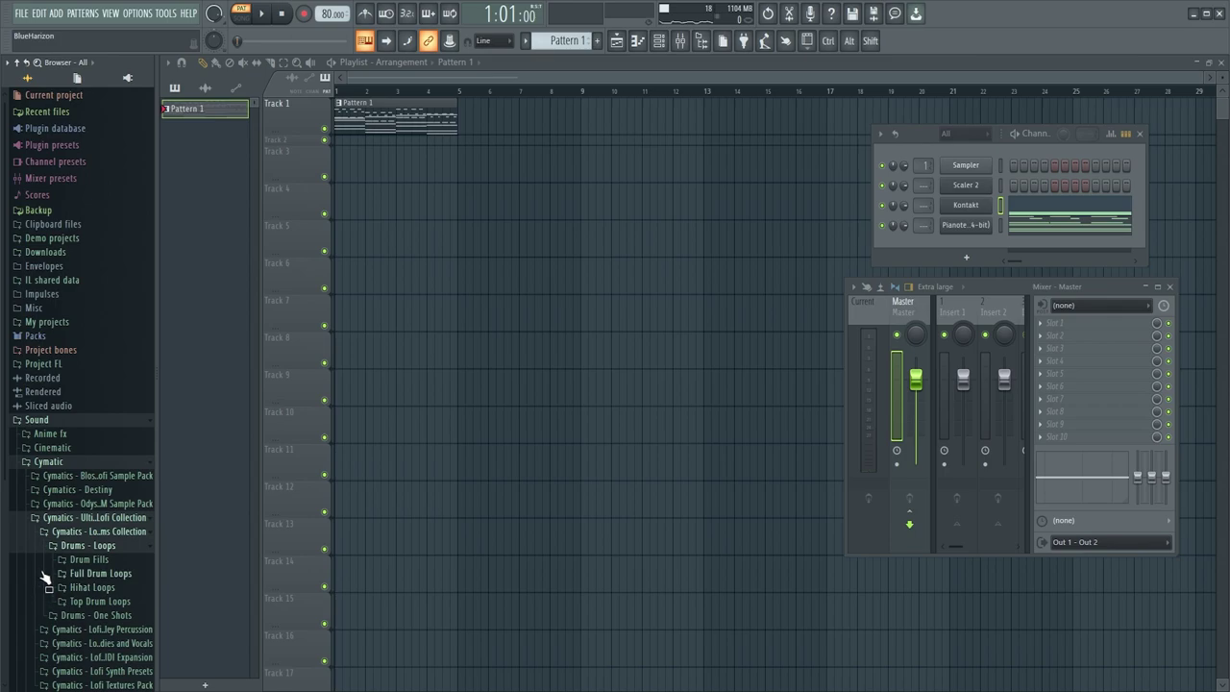
{"action": "left_click", "coordinate": [44, 574]}
Step: Audition the 80 BPM drum loops and place Cymatics Lofi Drum Loop 4 at bar 1 of Track 3
{"action": "left_click", "coordinate": [73, 492]}
{"action": "left_click", "coordinate": [70, 457]}
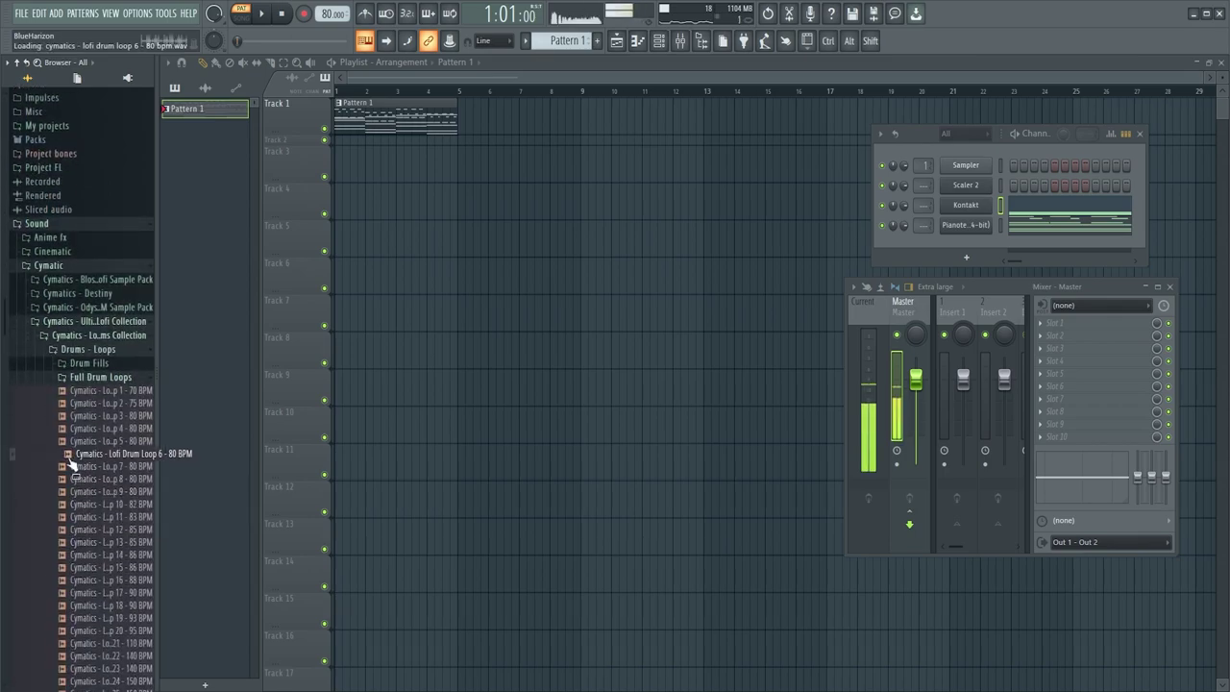
{"action": "left_click", "coordinate": [69, 429]}
{"action": "left_click_drag", "start_coordinate": [69, 430], "coordinate": [316, 140]}
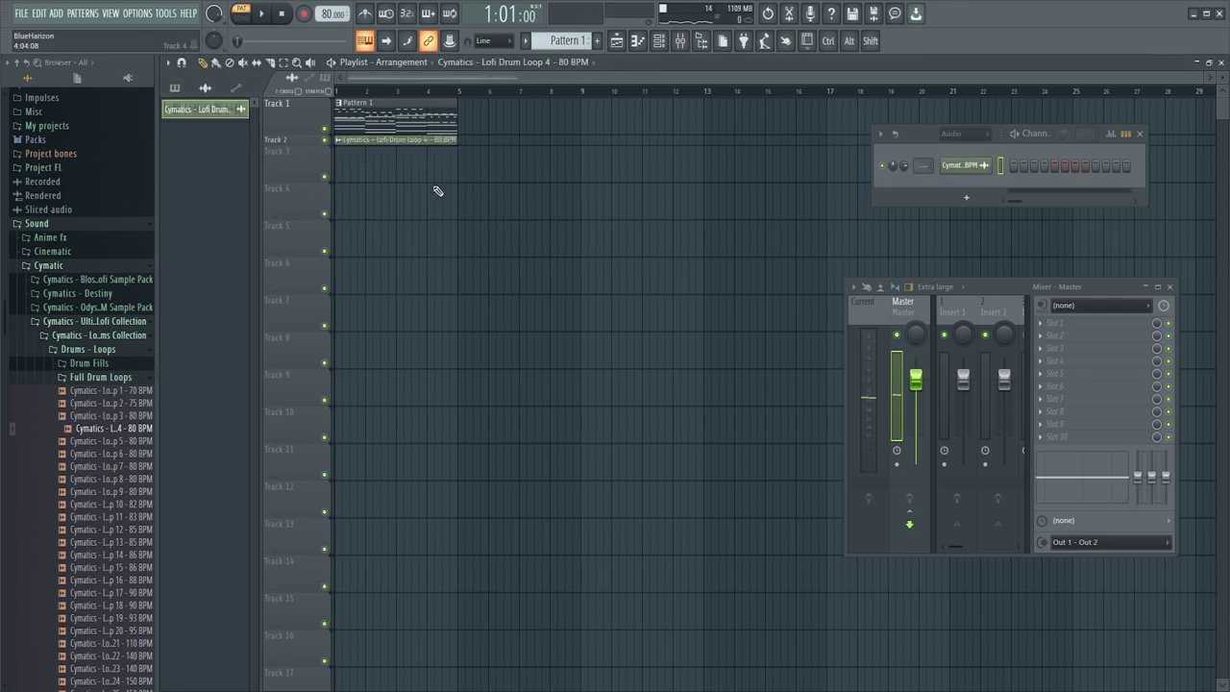
{"action": "left_click_drag", "start_coordinate": [410, 142], "coordinate": [382, 173]}
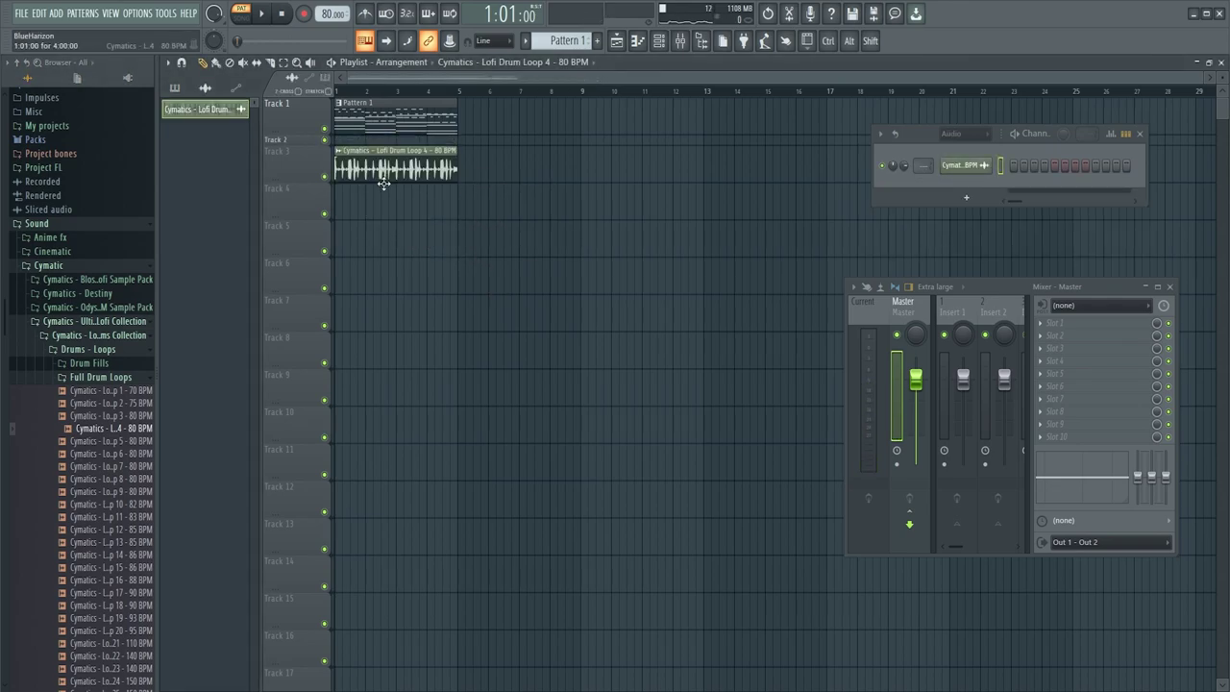
Step: Switch playback to song mode and listen to Pattern 1 together with the drum loop
{"action": "left_click", "coordinate": [242, 22]}
{"action": "key", "text": "space"}
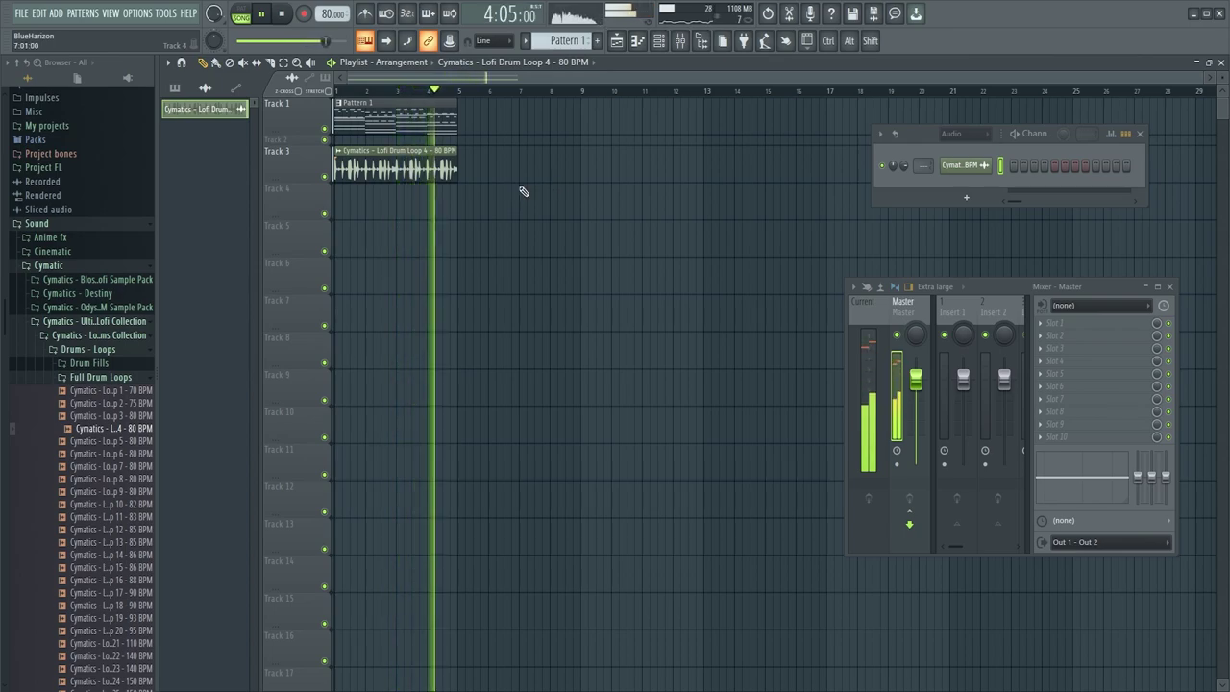
{"action": "key", "text": "space"}
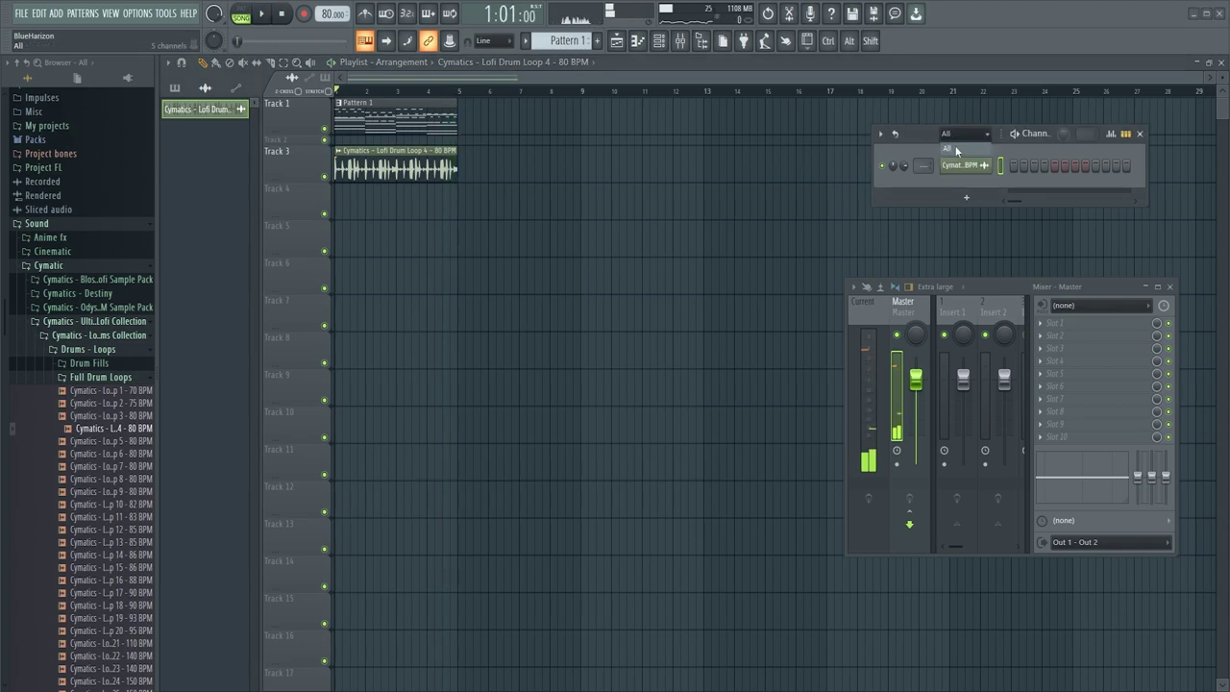
Step: Show all channels in the channel rack, view the Pianoteq instrument, and bring up Playbox's sample grid
{"action": "left_click", "coordinate": [949, 148]}
{"action": "left_click", "coordinate": [970, 225]}
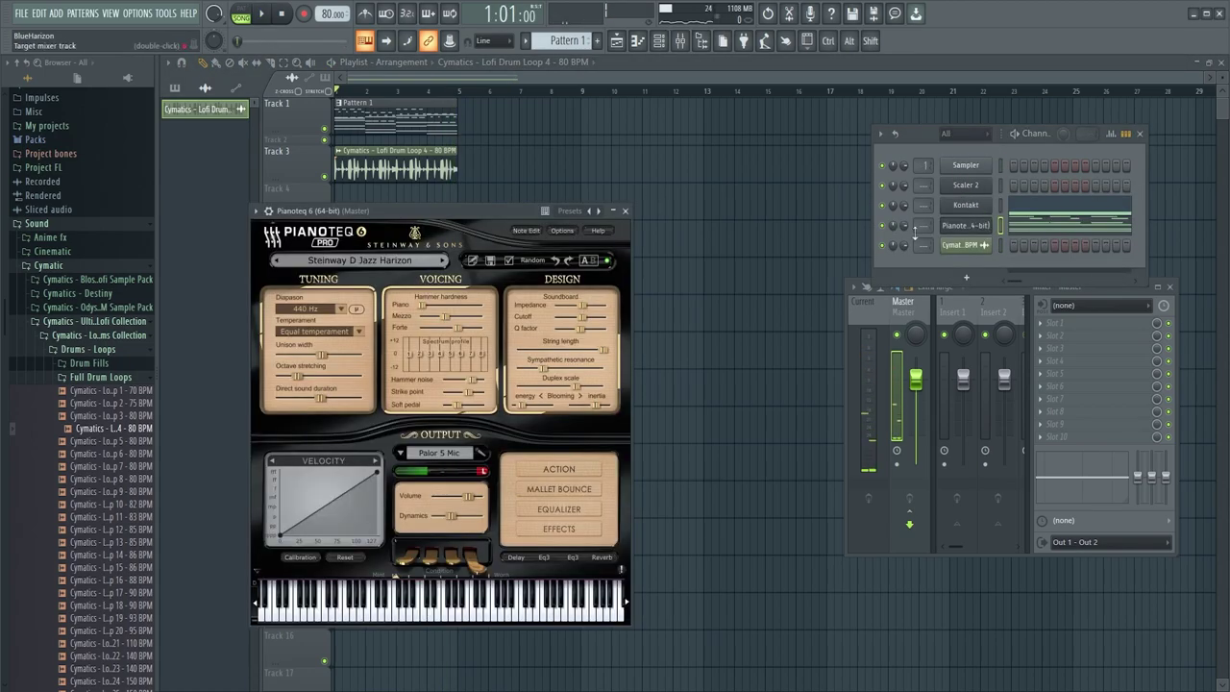
{"action": "left_click", "coordinate": [968, 205]}
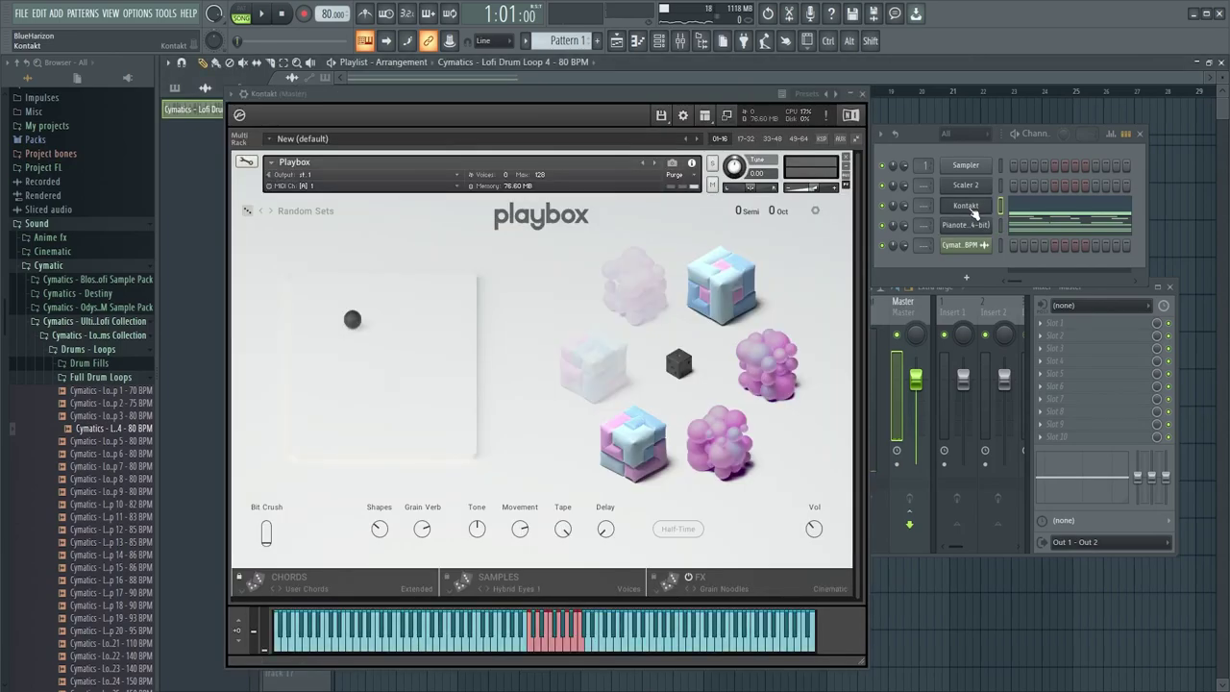
{"action": "left_click", "coordinate": [519, 579]}
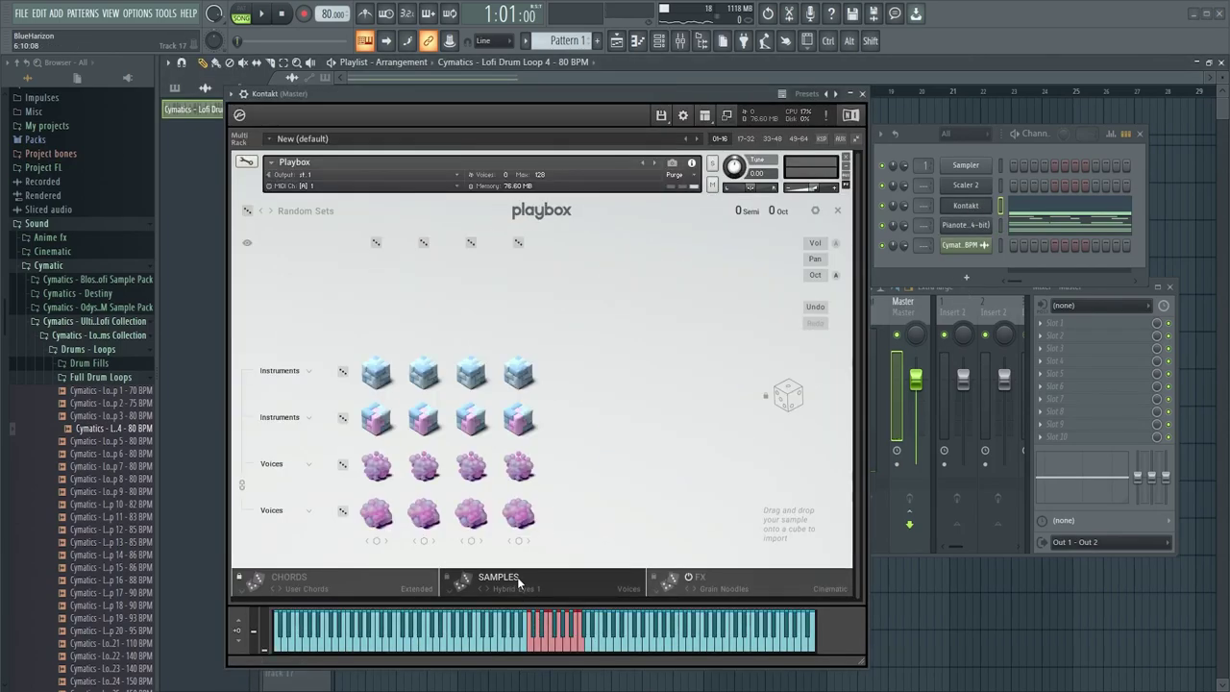
{"action": "left_click", "coordinate": [486, 588]}
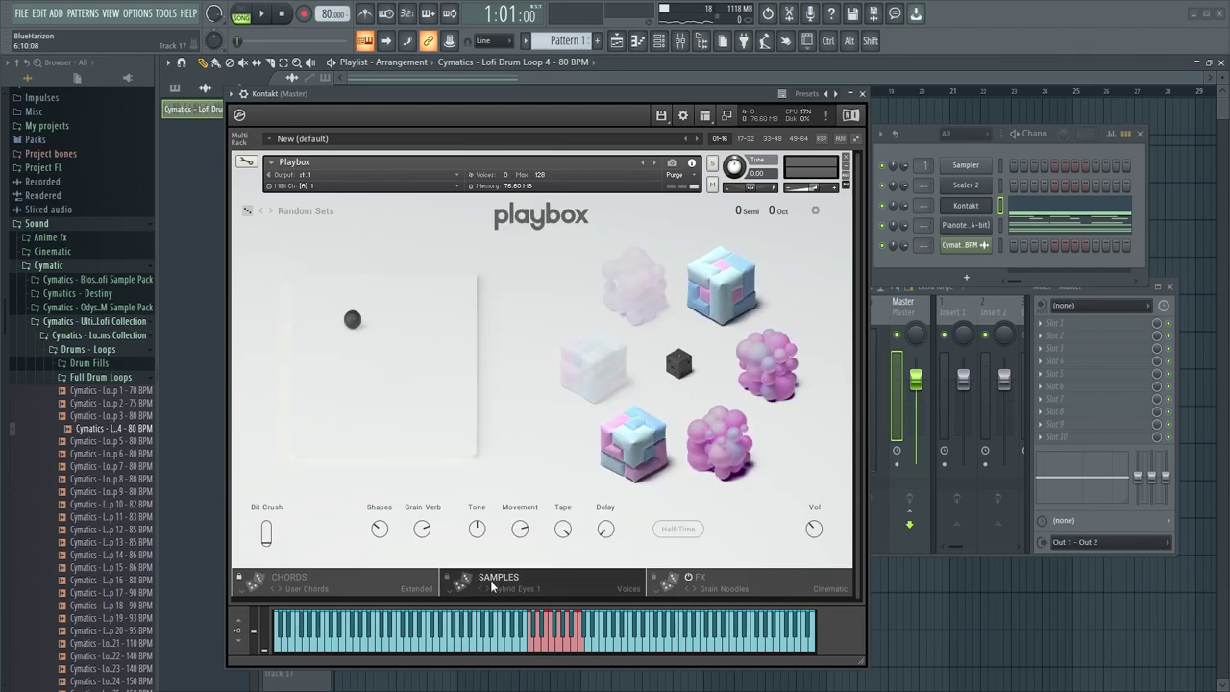
{"action": "left_click", "coordinate": [491, 586]}
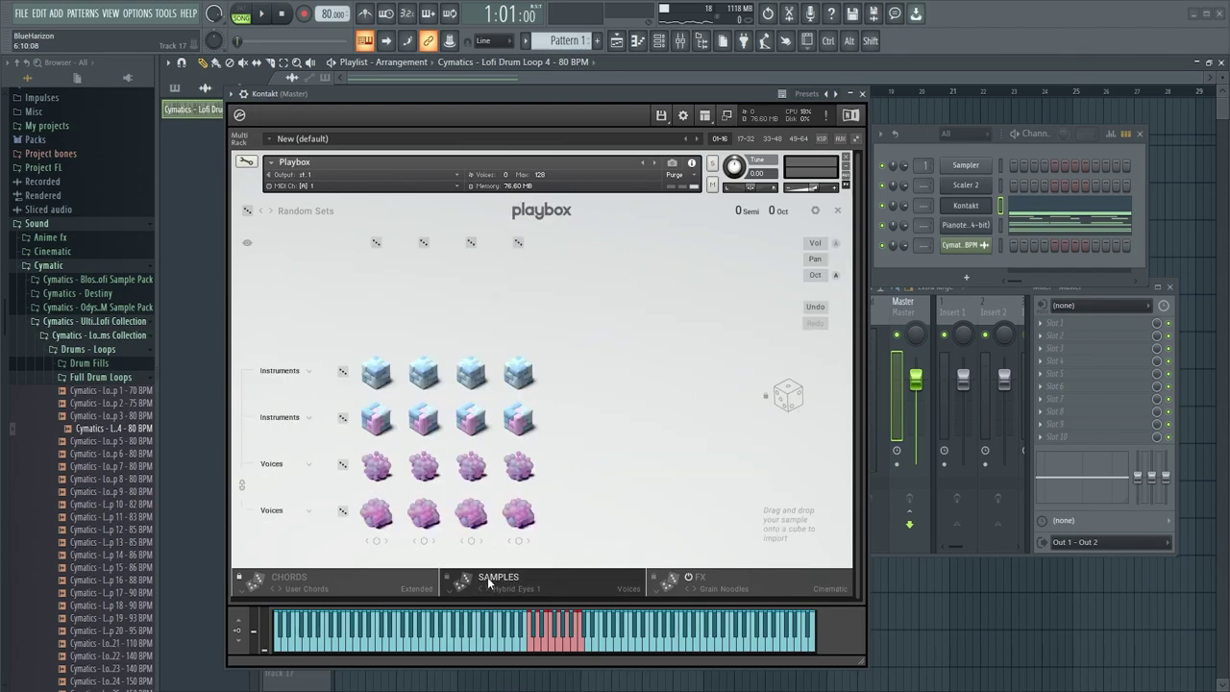